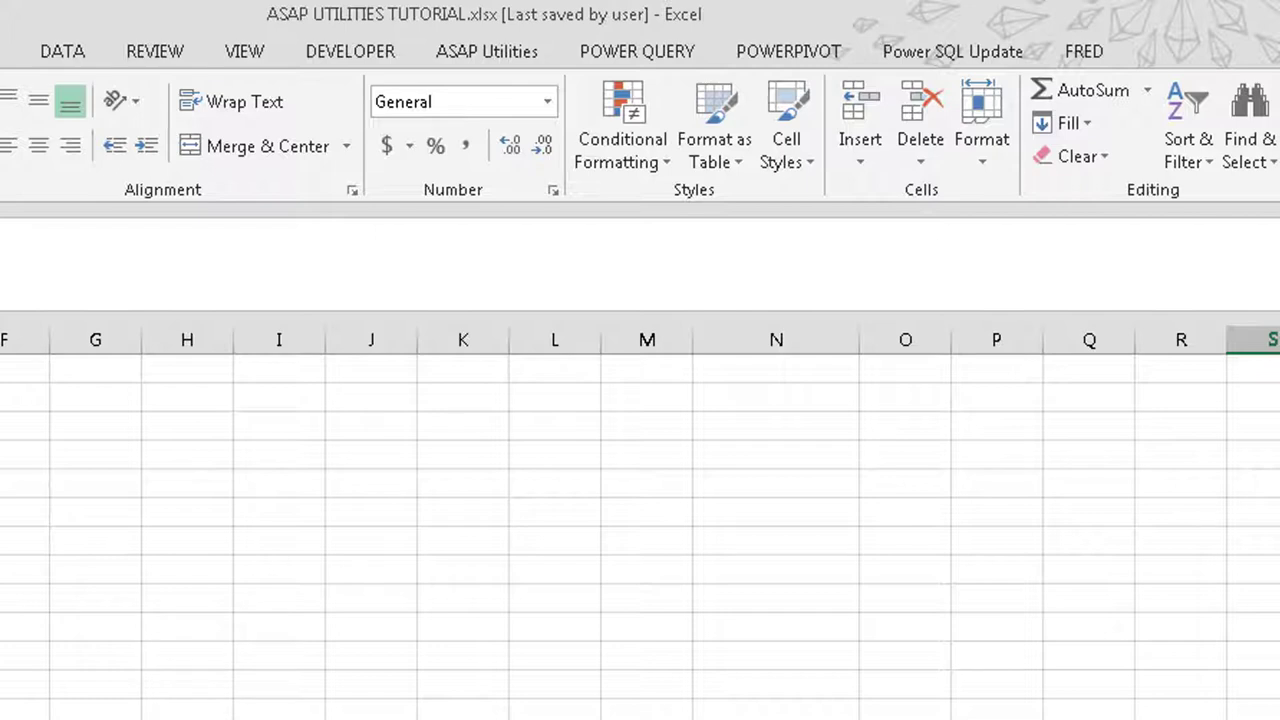
Step: Generate the ASAP Utilities report showing the time saved by using its tools
key(ctrl+Home)
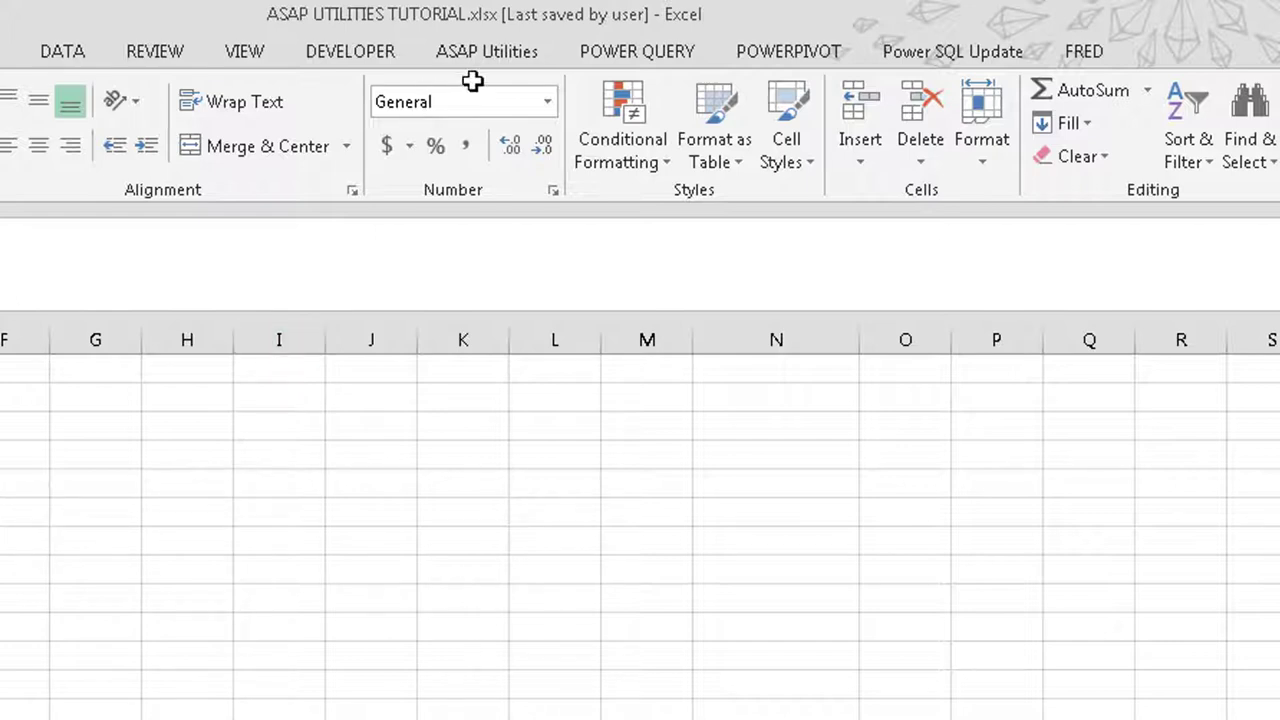
click(477, 55)
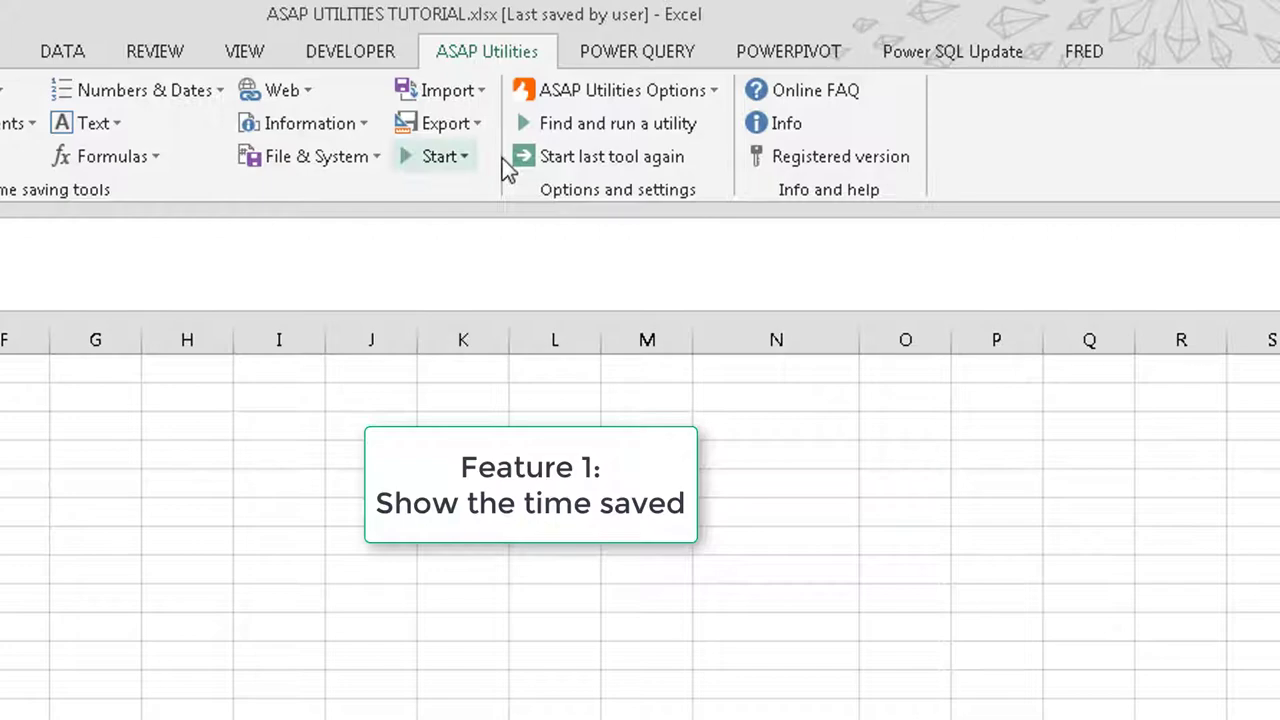
click(588, 96)
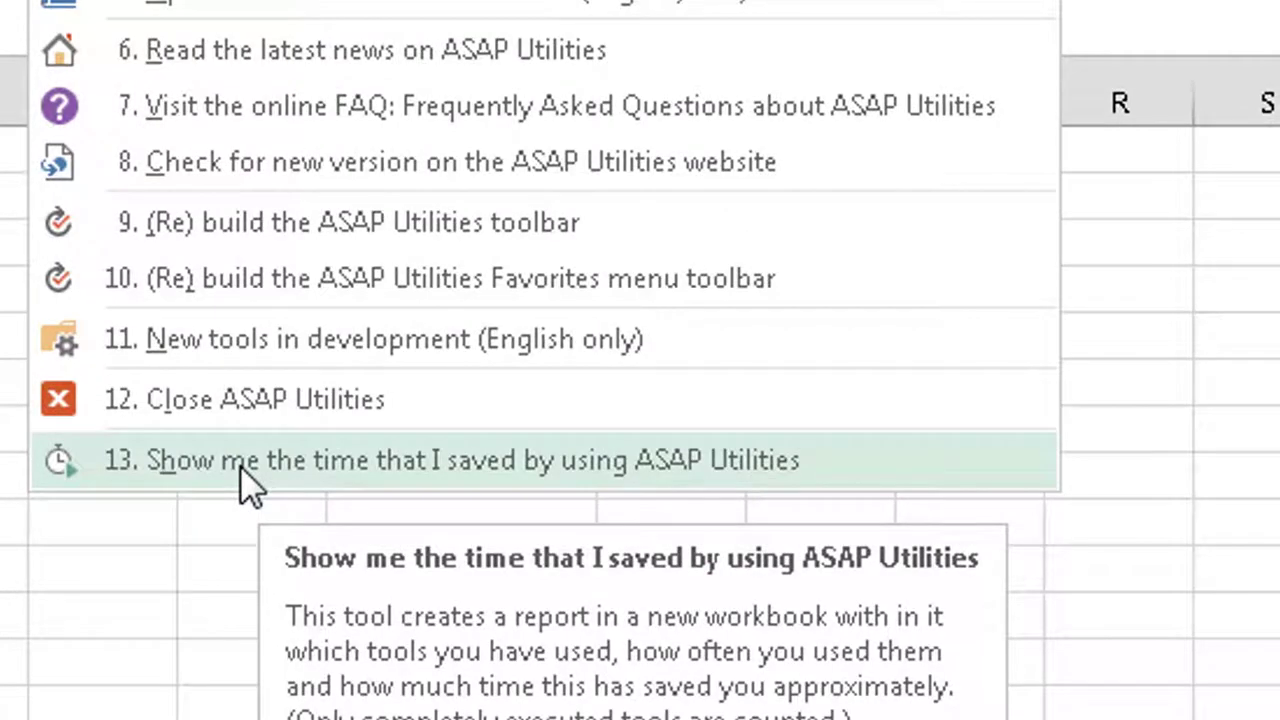
click(240, 466)
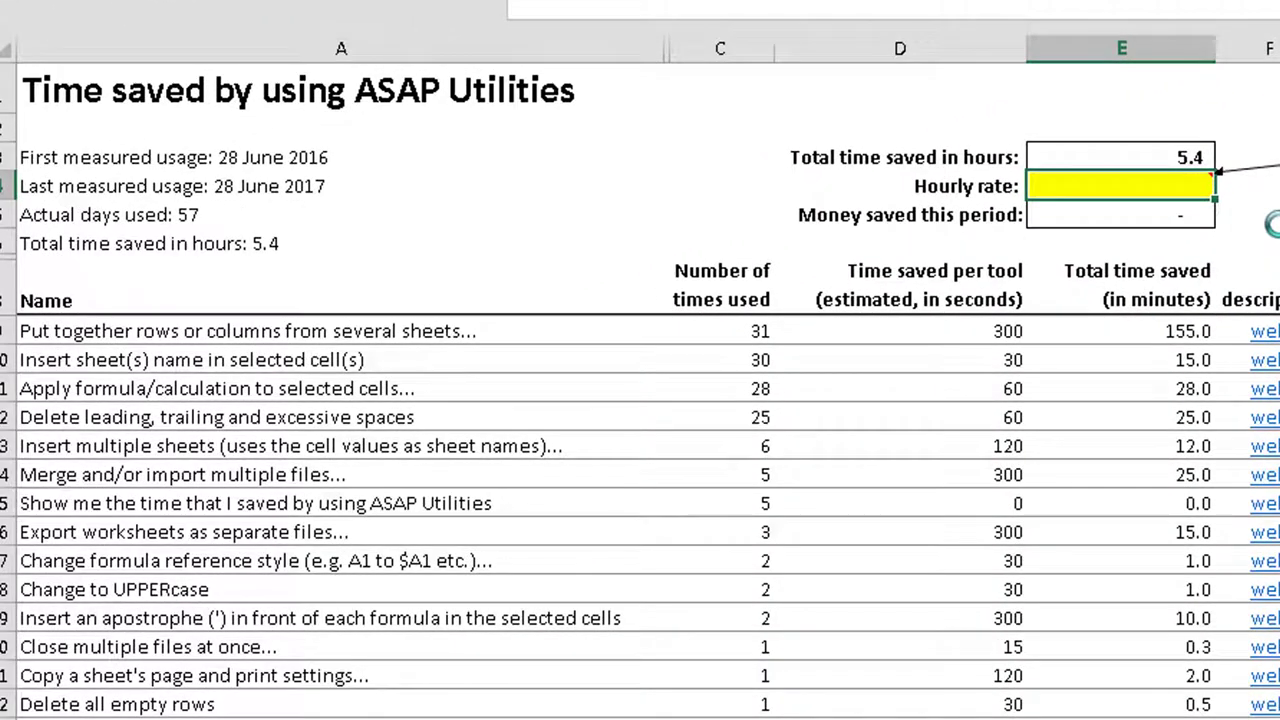
Step: Examine the report's usage count, time saved per tool, total minutes per tool and the overall totals
scroll(1271, 225, down, 1)
scroll(1272, 303, up, 1)
click(87, 339)
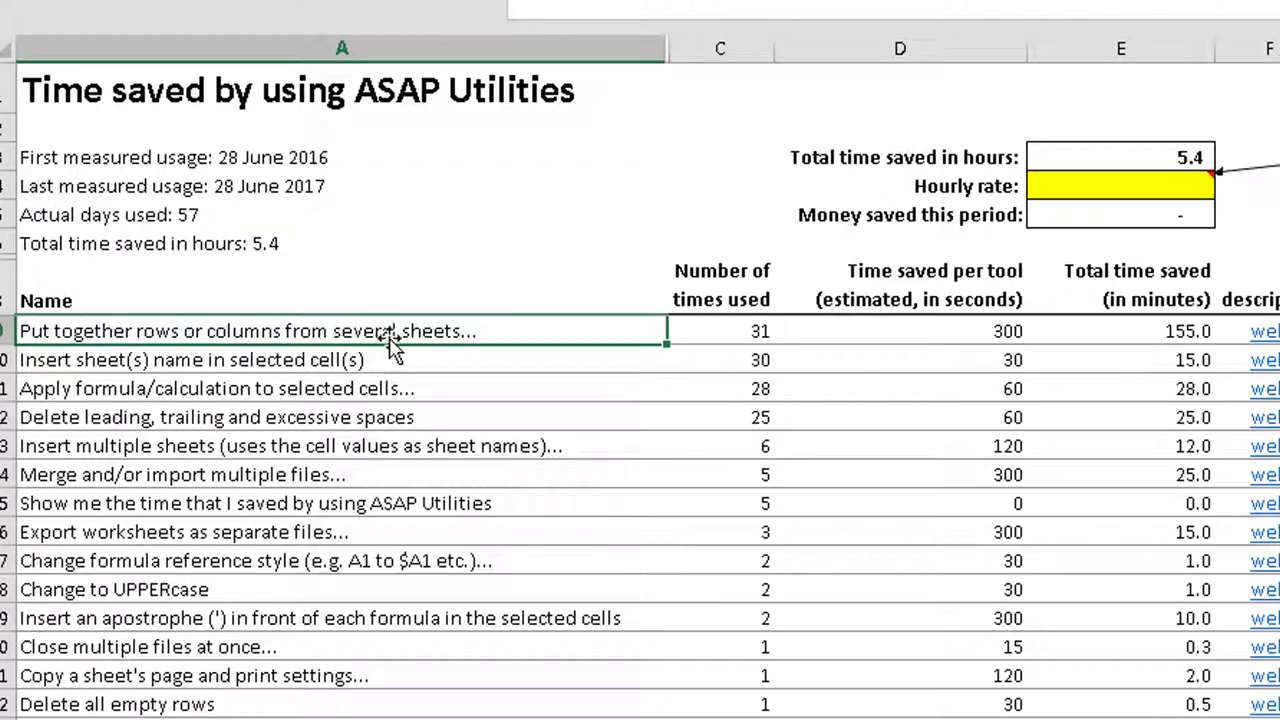
click(762, 337)
click(1014, 339)
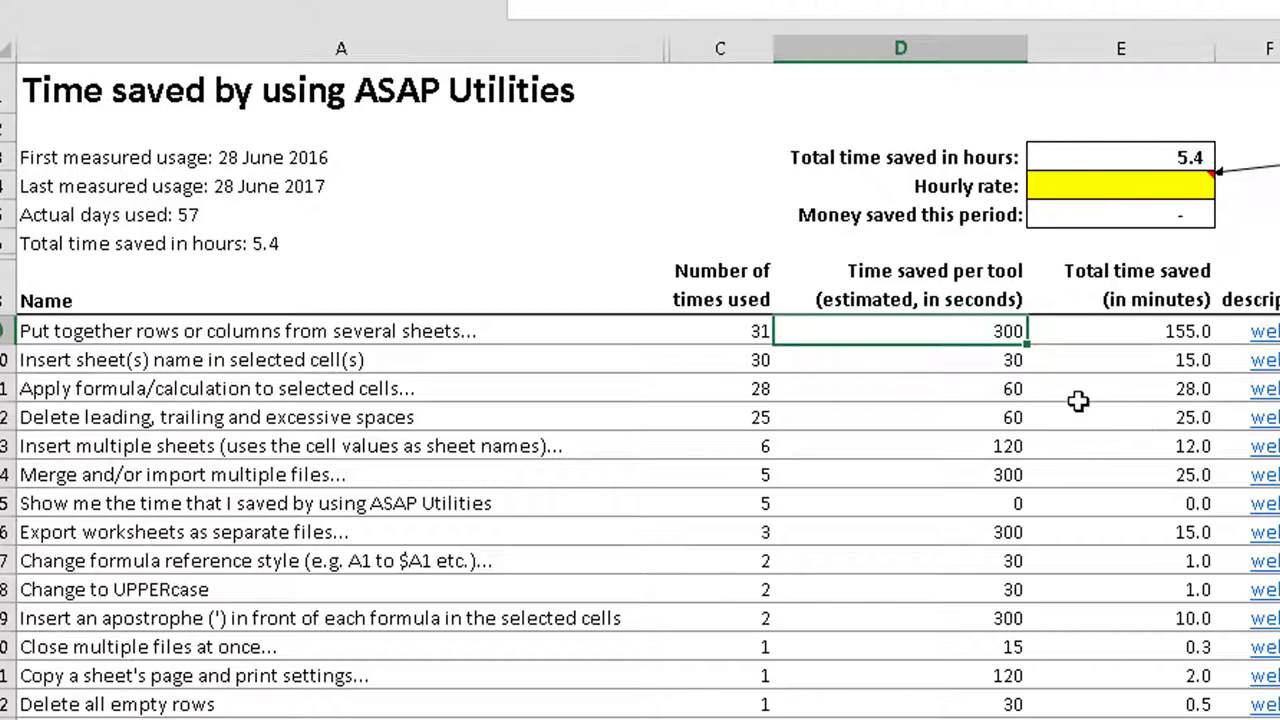
click(1181, 328)
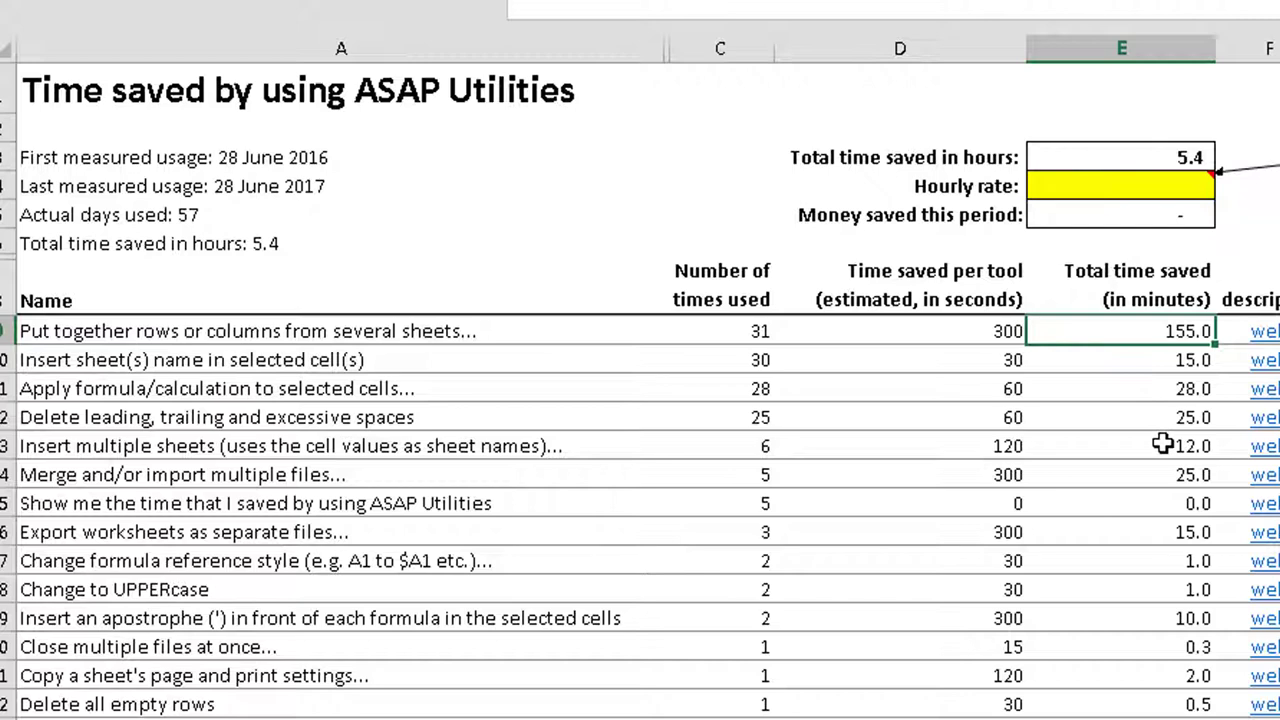
scroll(1162, 445, down, 6)
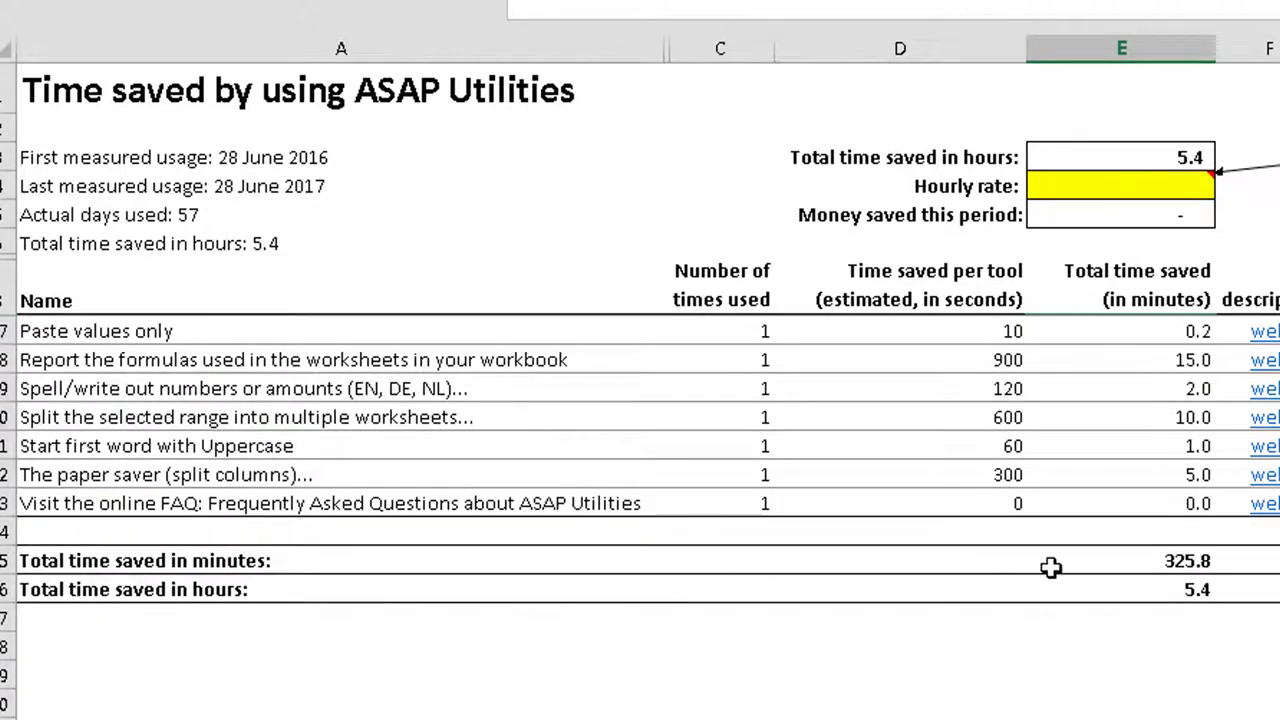
click(1178, 568)
click(1186, 592)
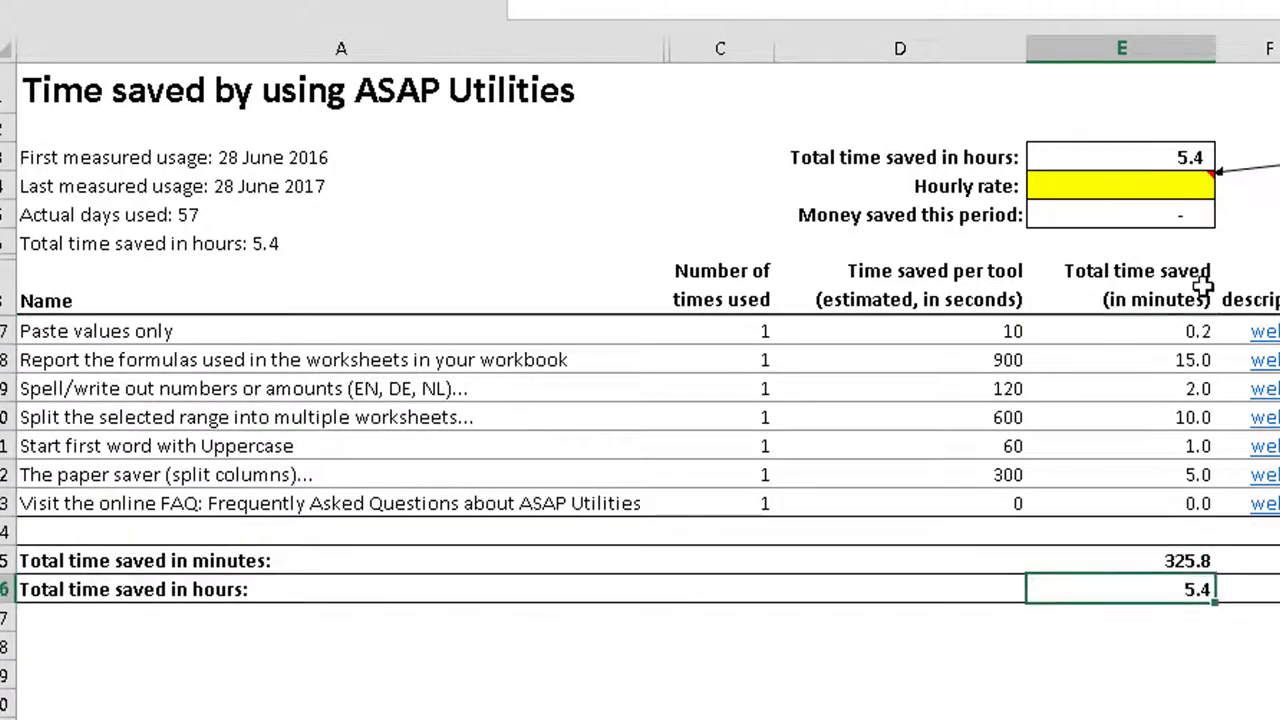
Step: Set the report's hourly rate to 10 to calculate the money saved, and close the report workbook
click(1182, 185)
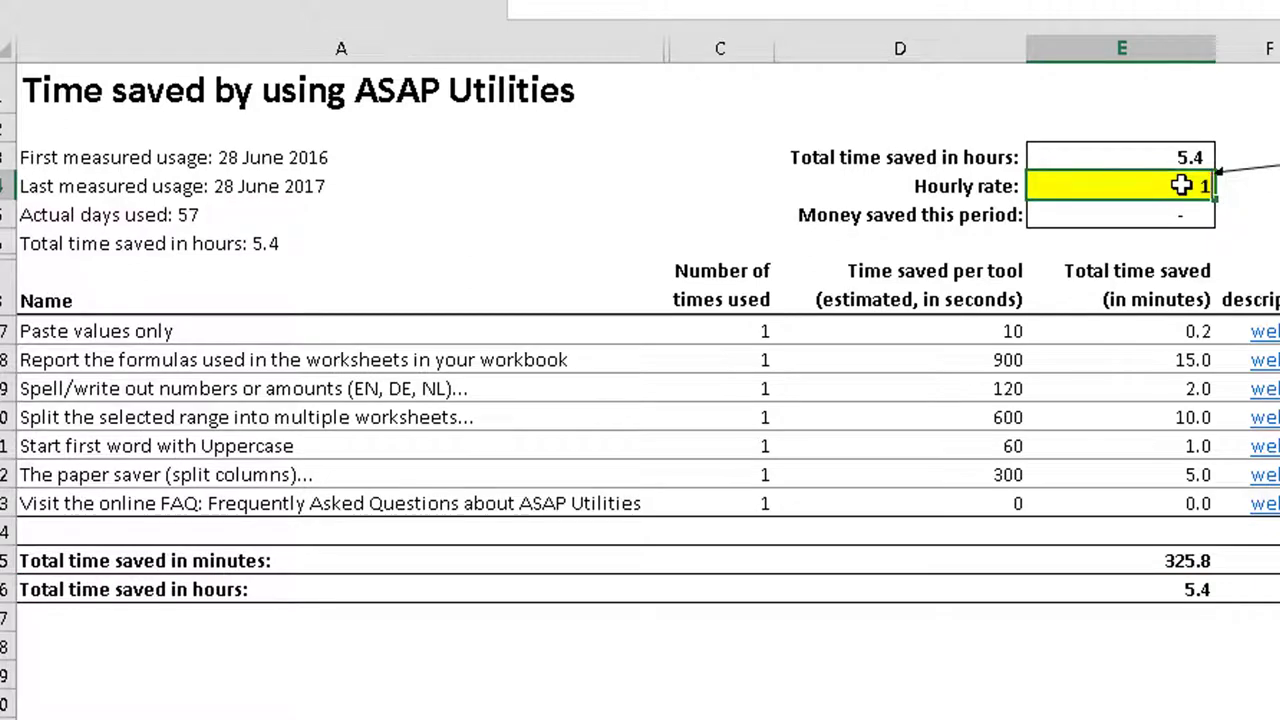
text(10)
key(Return)
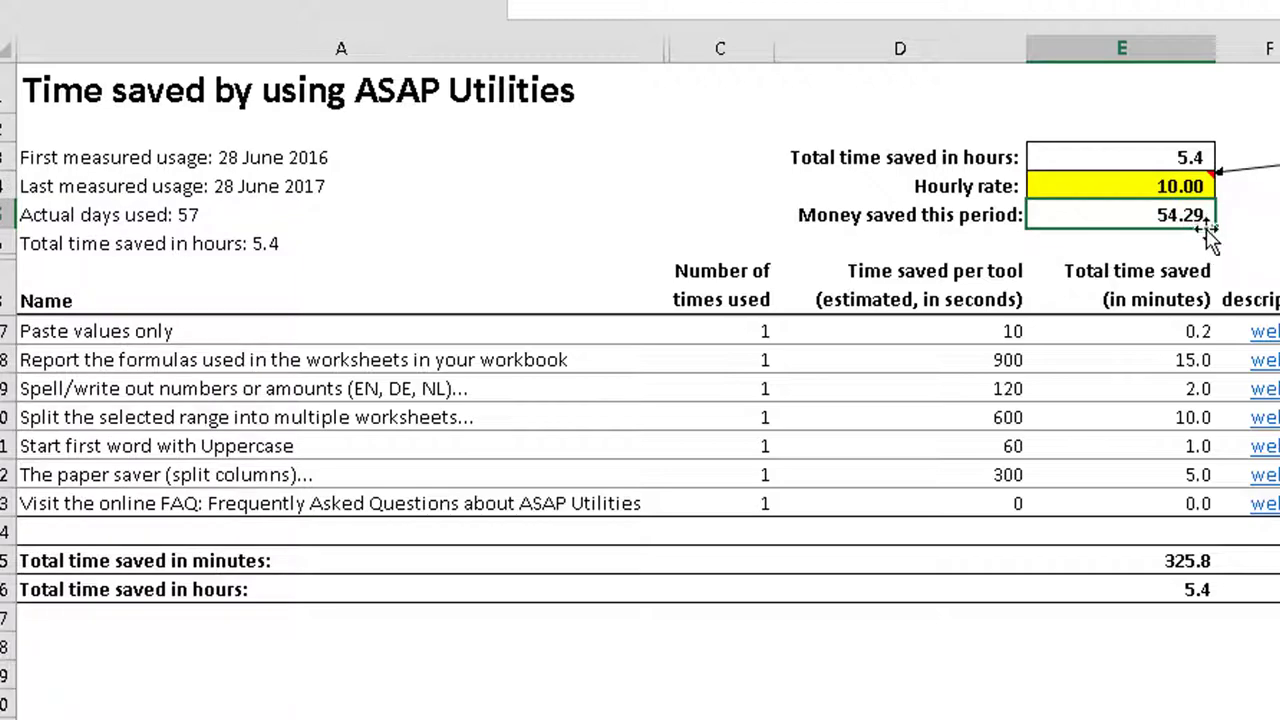
scroll(1215, 470, up, 6)
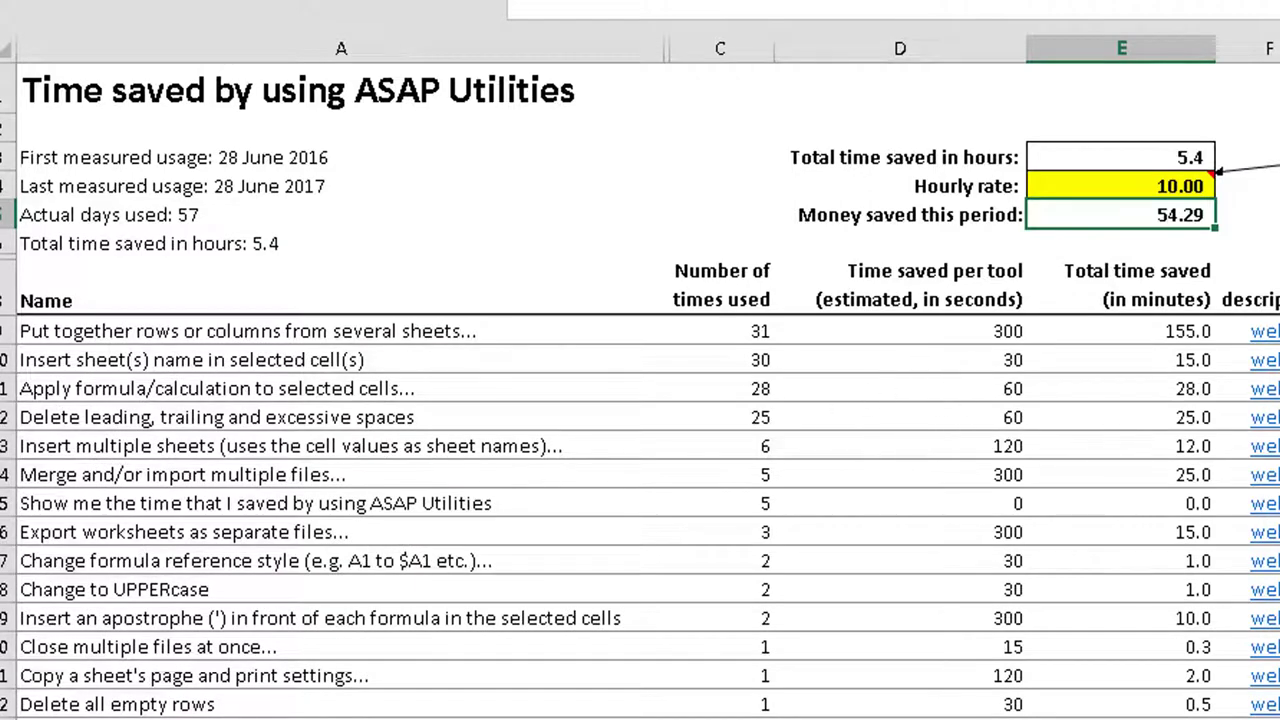
key(ctrl+w)
key(Tab)
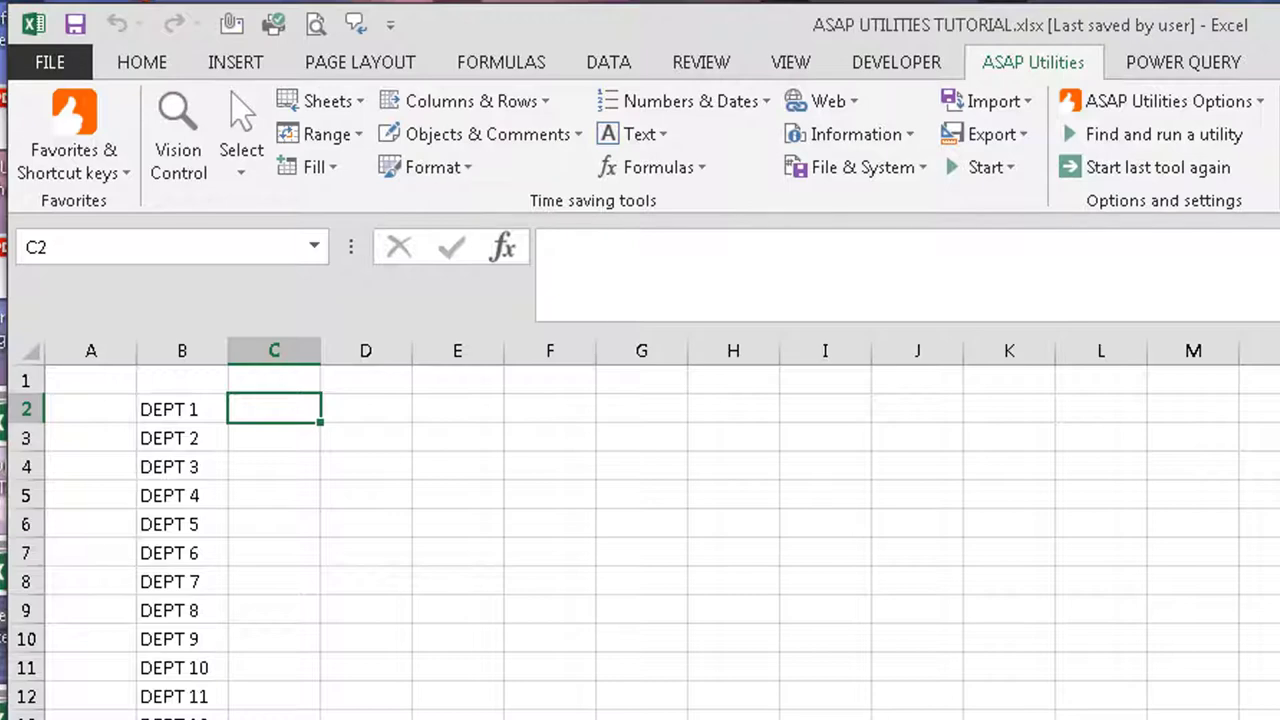
Step: Insert 30 blank worksheets named from the department list in B2:B31 (DEPT 1 to DEPT 30), without a template
drag(180, 414, 181, 716)
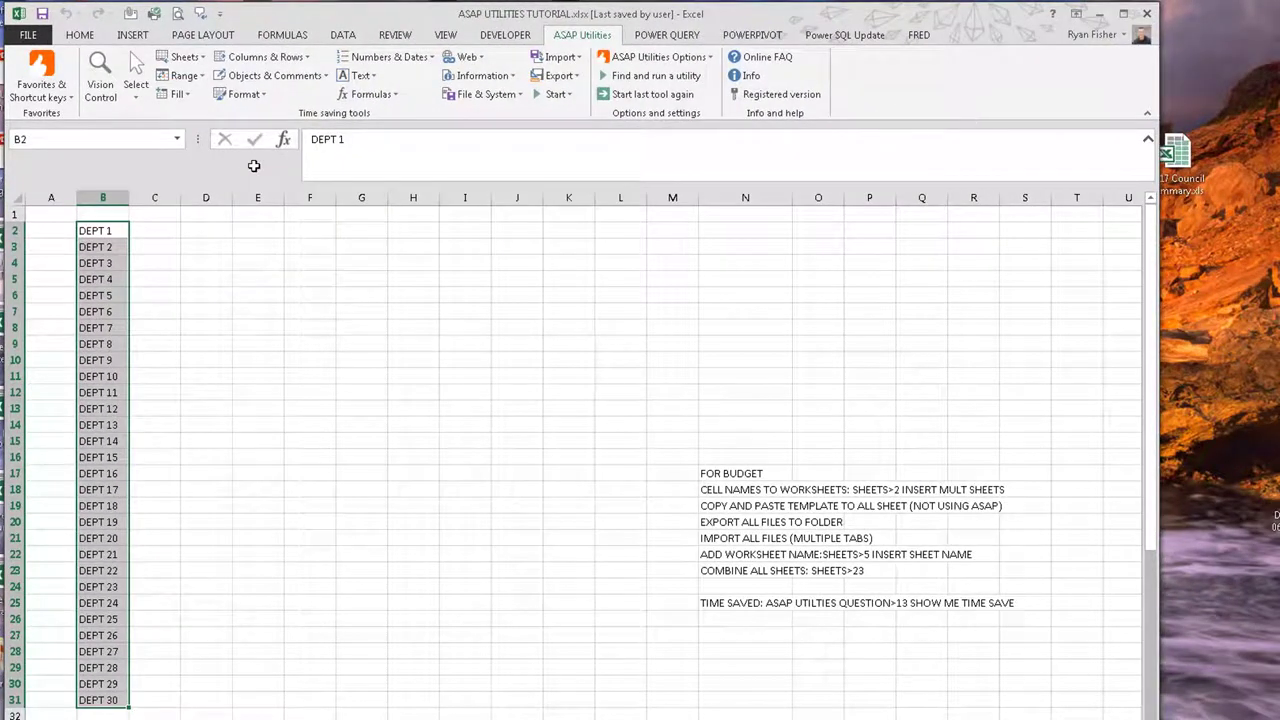
click(184, 58)
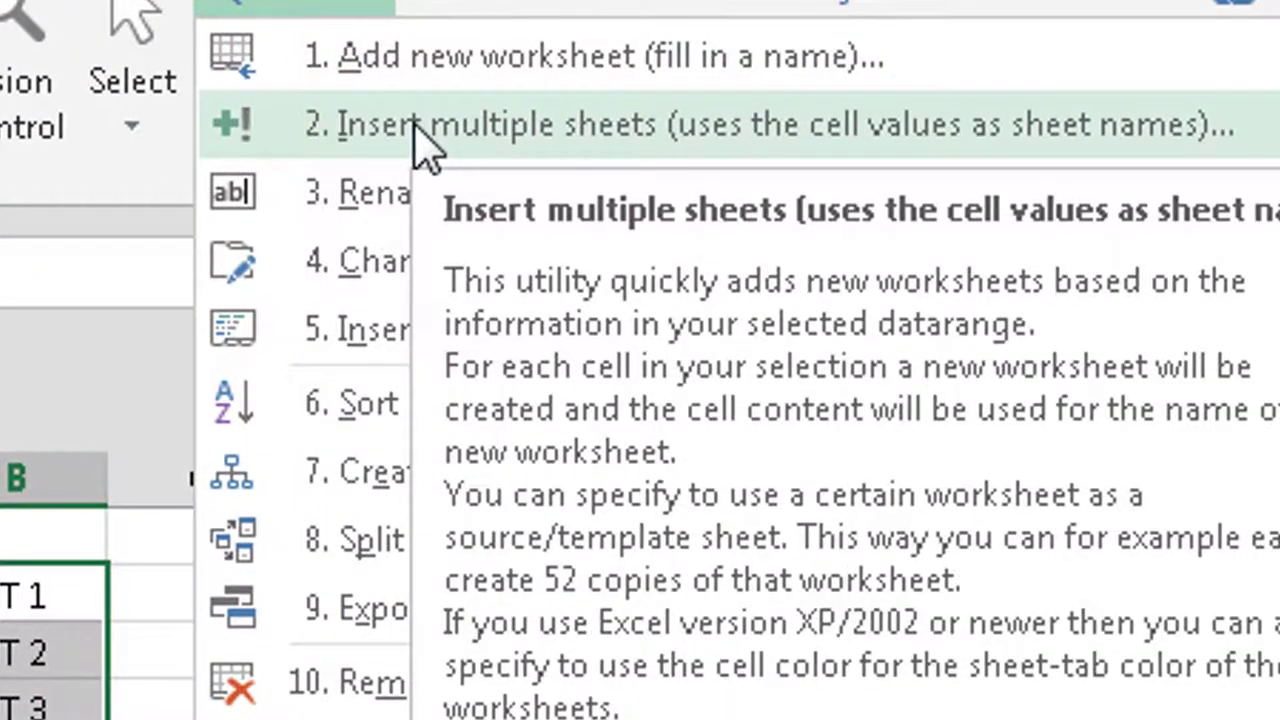
click(422, 137)
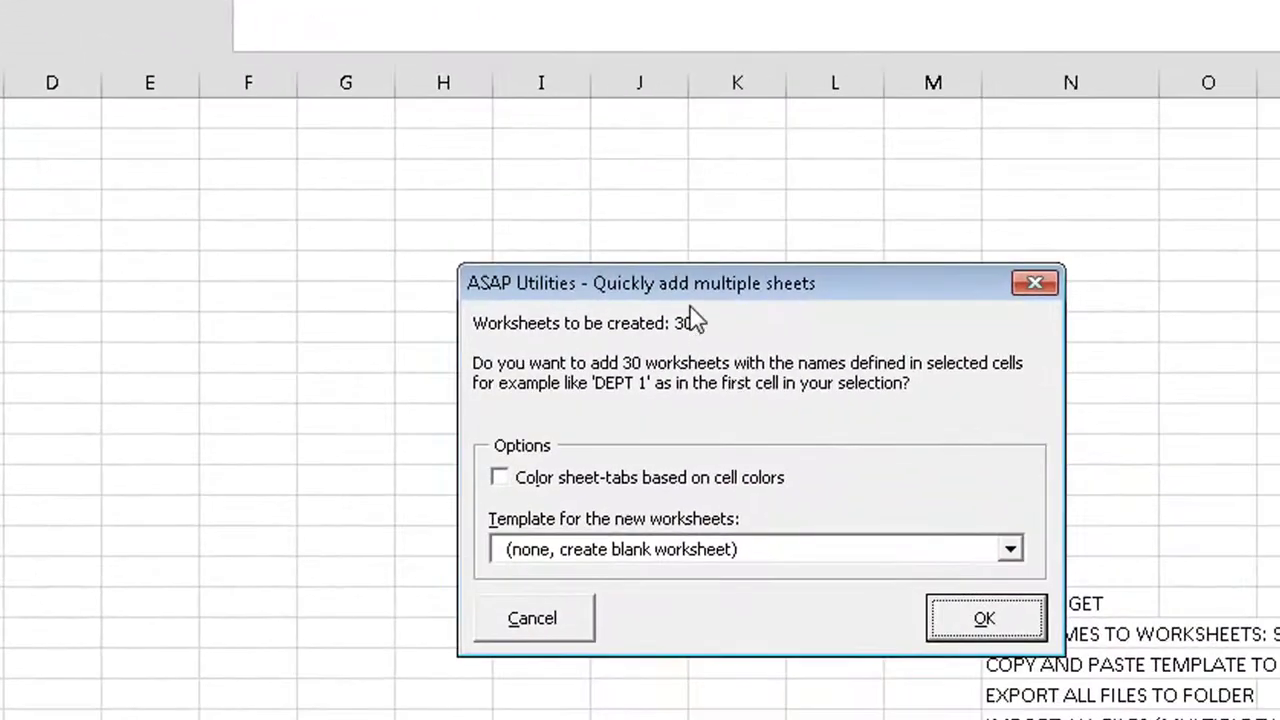
drag(608, 352, 247, 234)
drag(190, 178, 20, 150)
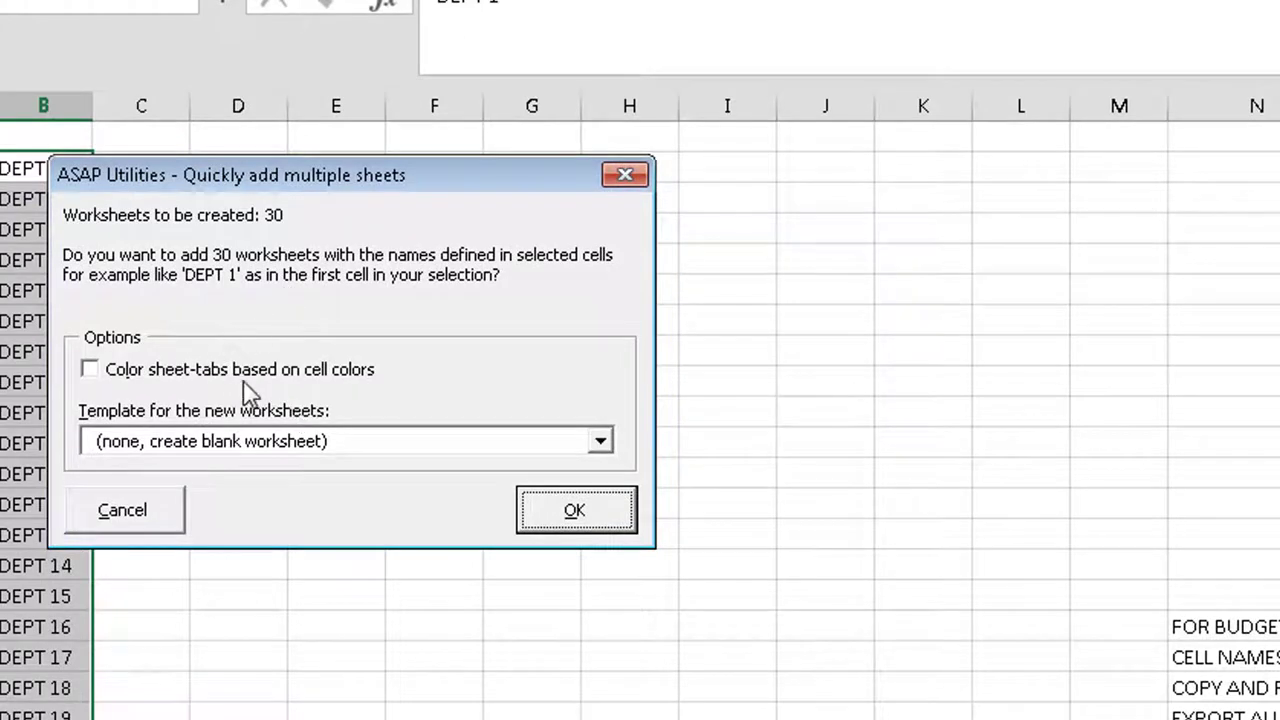
click(572, 512)
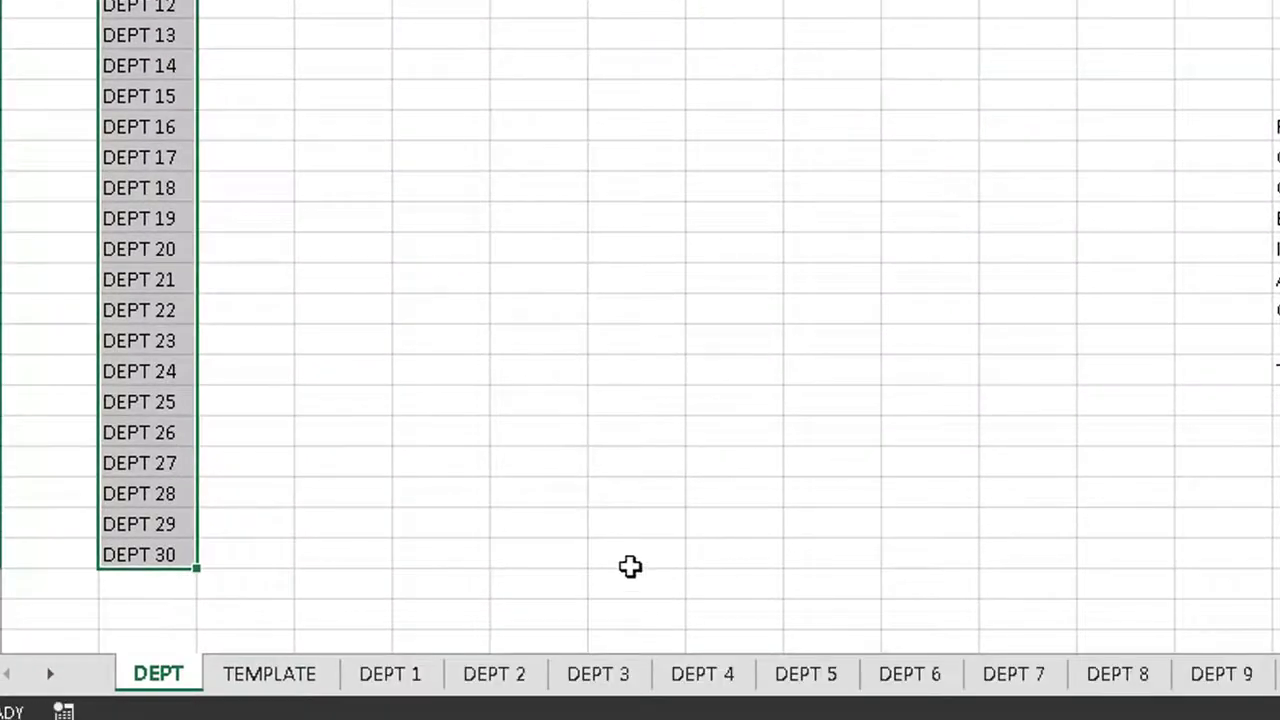
Step: Look through the new department sheets and their names, and return to the DEPT sheet
click(411, 684)
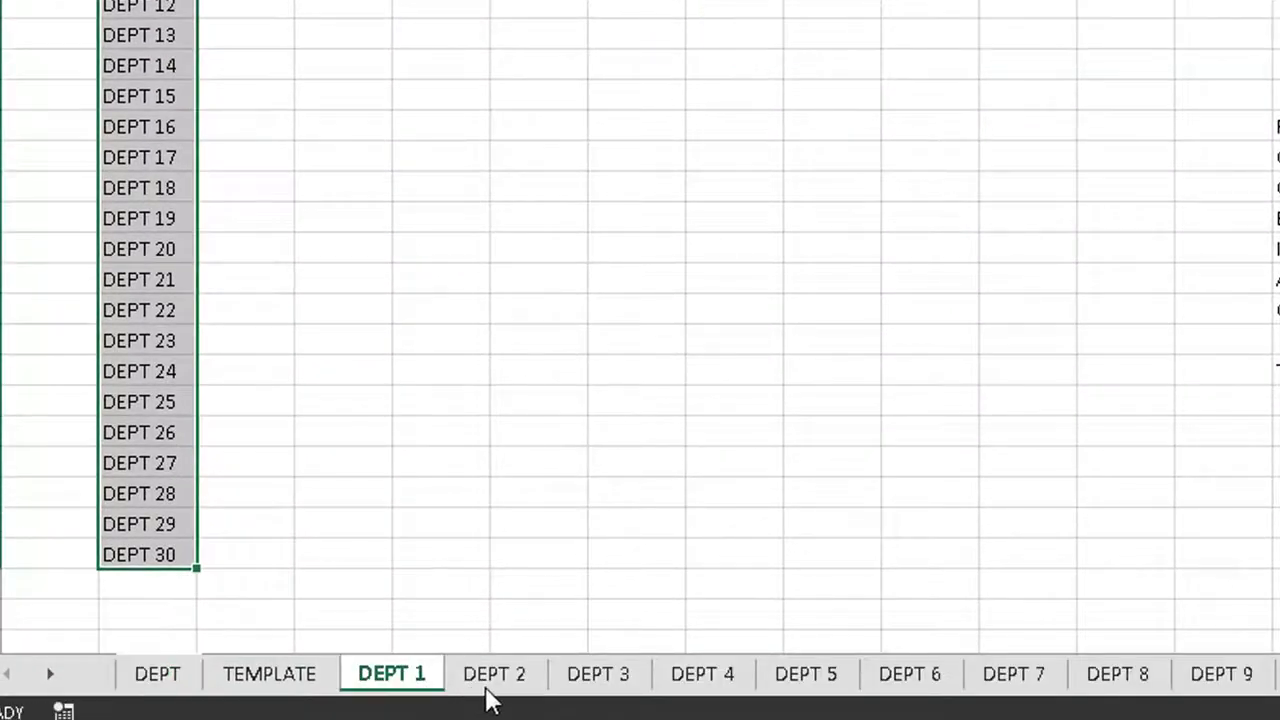
click(497, 686)
click(606, 689)
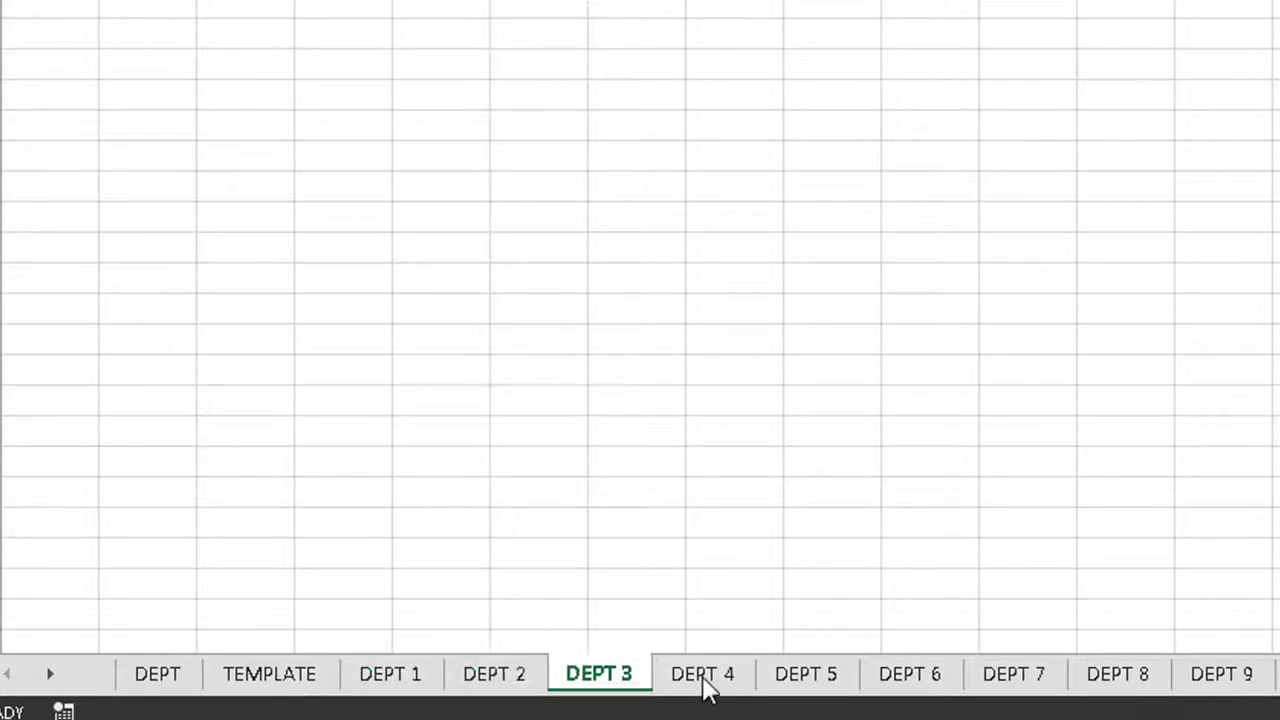
click(706, 689)
click(52, 676)
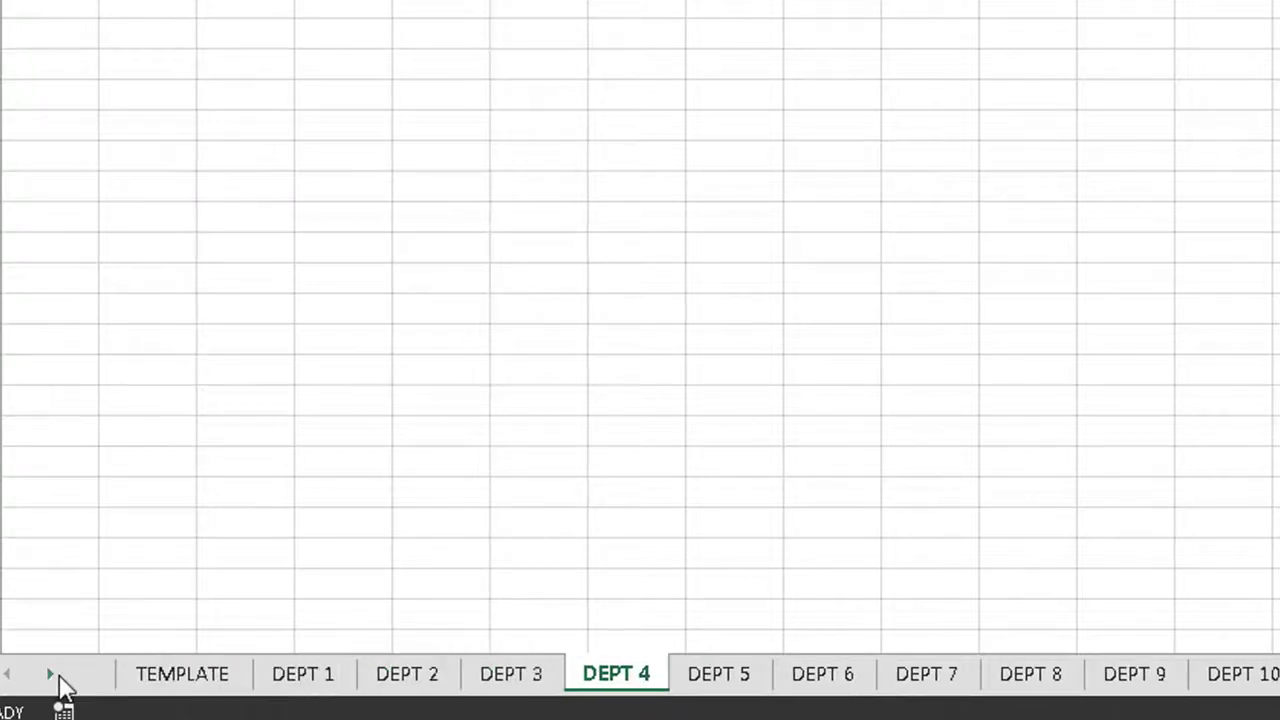
click(52, 676)
click(52, 676)
click(52, 676)
click(52, 676)
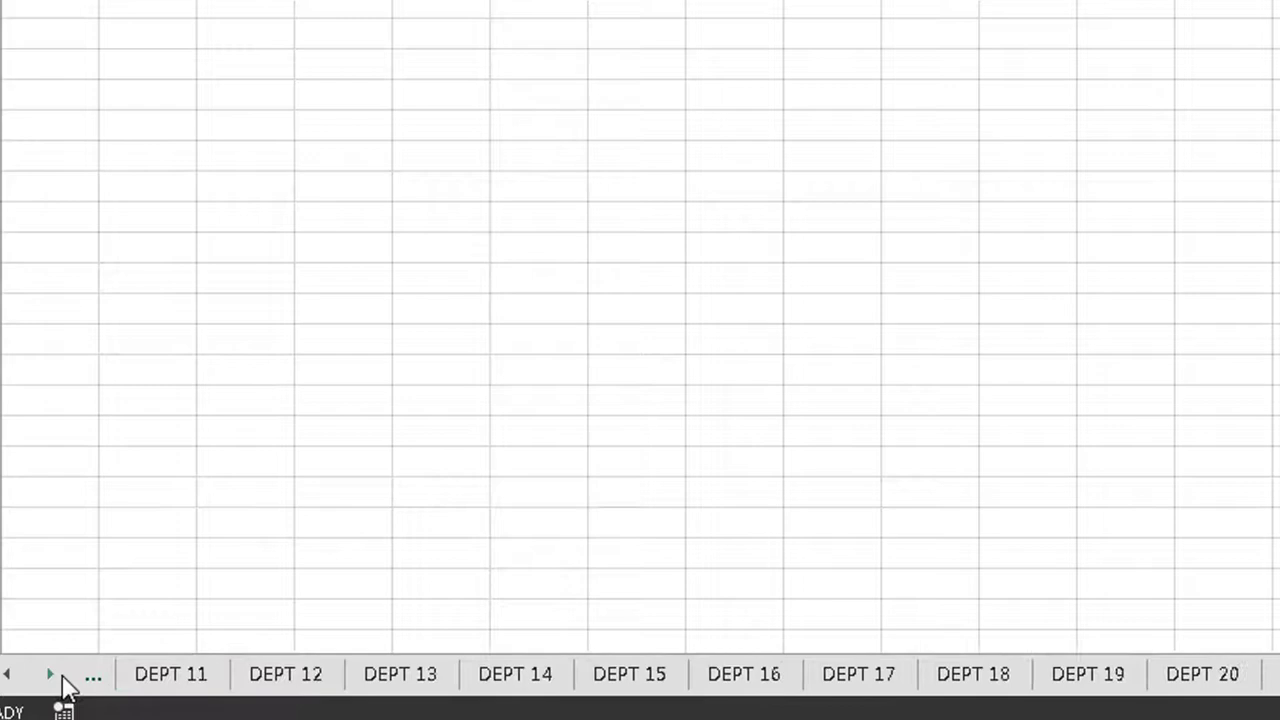
click(52, 676)
click(52, 676)
click(8, 676)
click(8, 676)
click(8, 676)
click(8, 676)
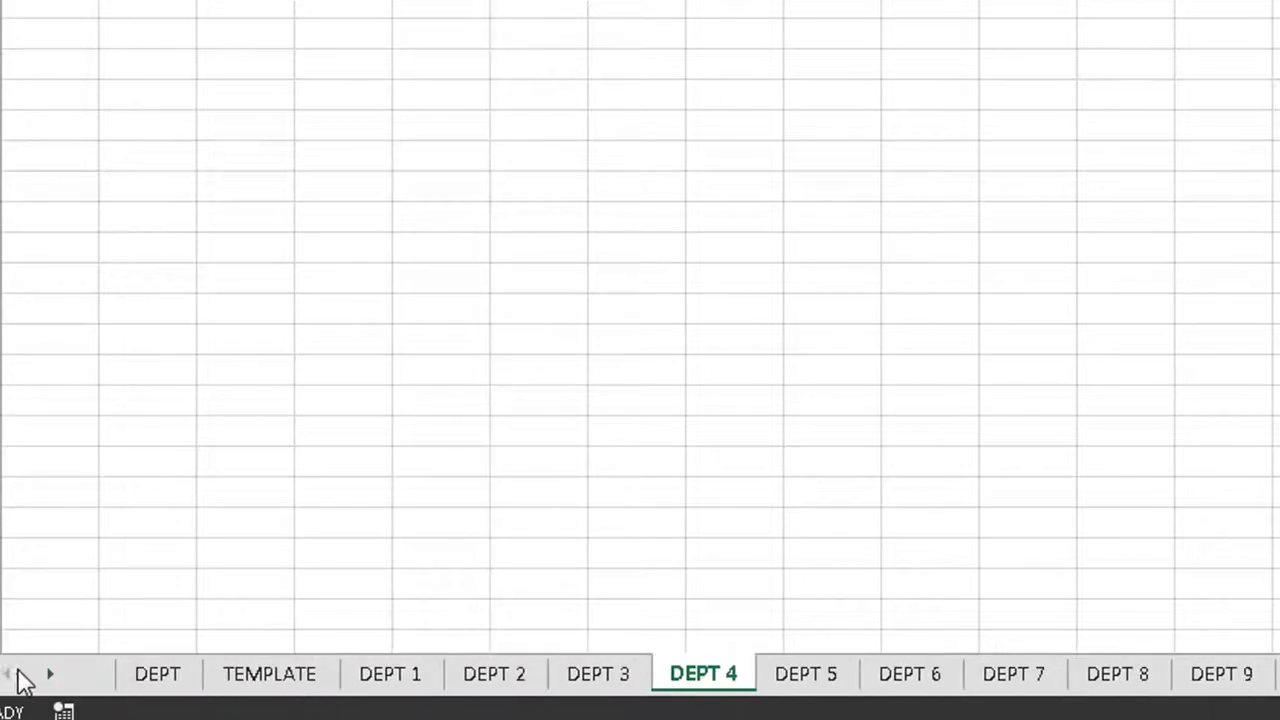
click(199, 684)
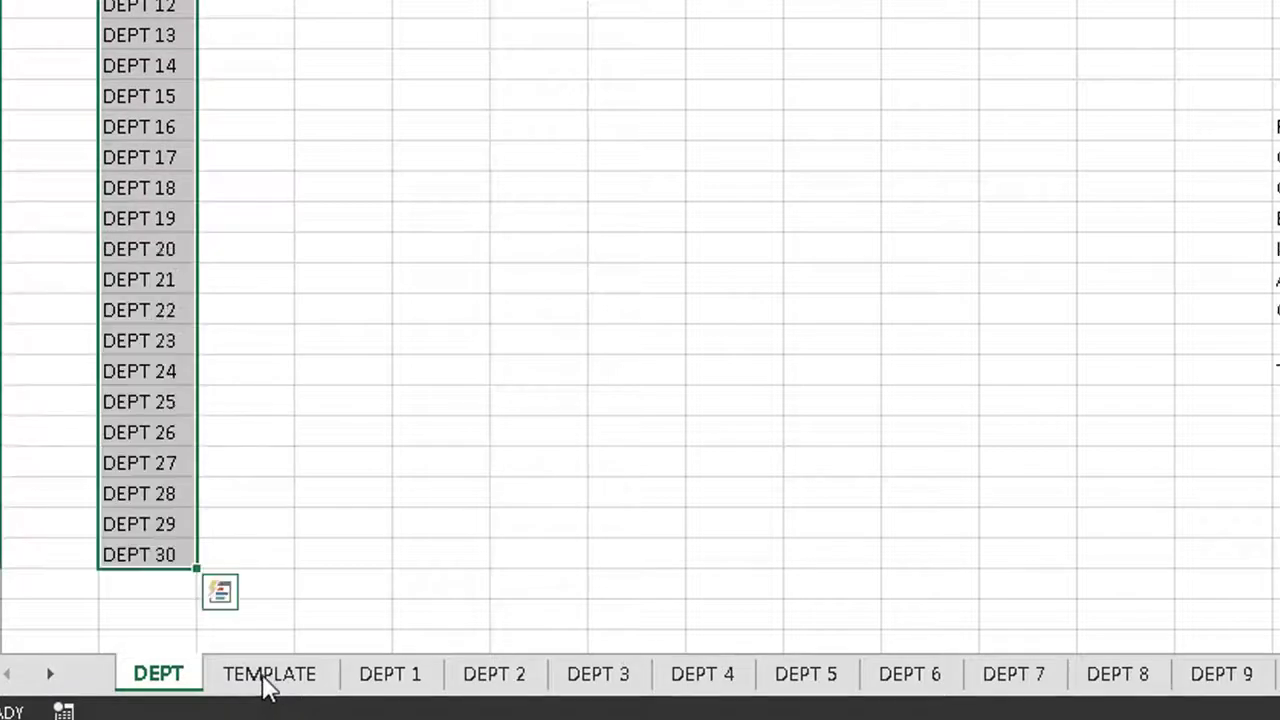
Step: Clear the JAN to DEC amounts for EXP CATEGORY 1 to 10 on the TEMPLATE sheet, keeping the headings
click(263, 686)
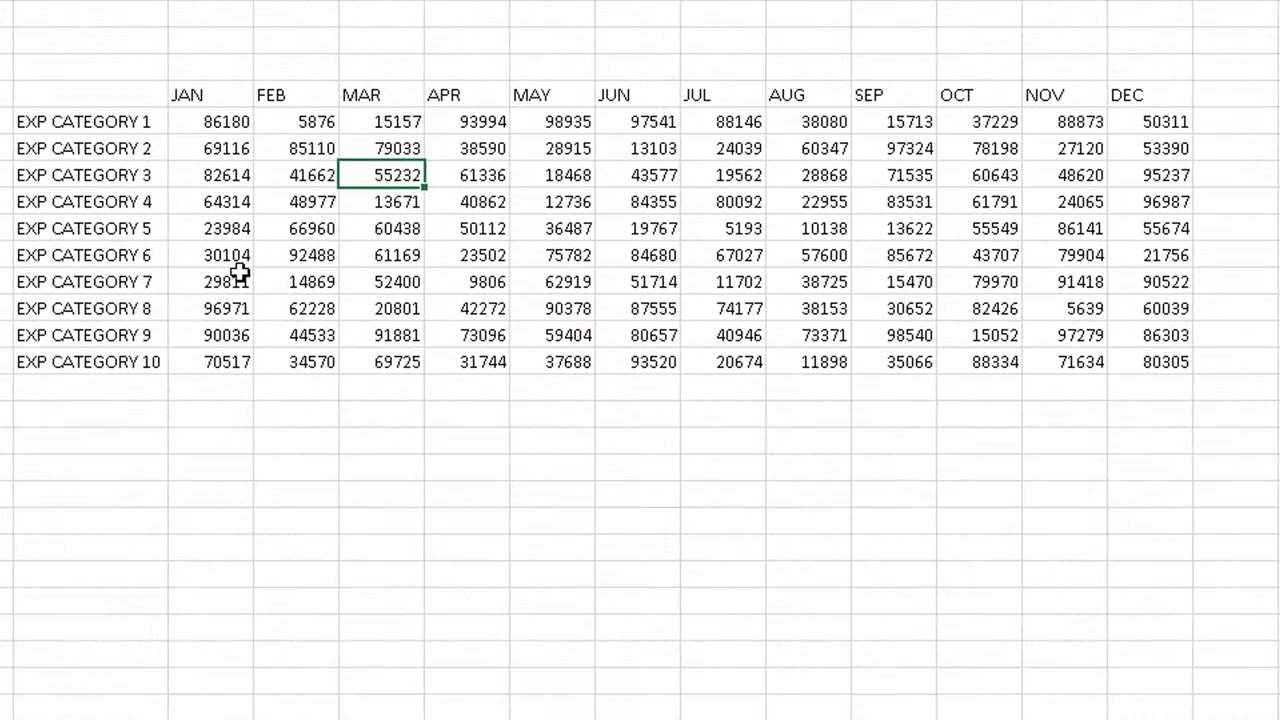
click(240, 280)
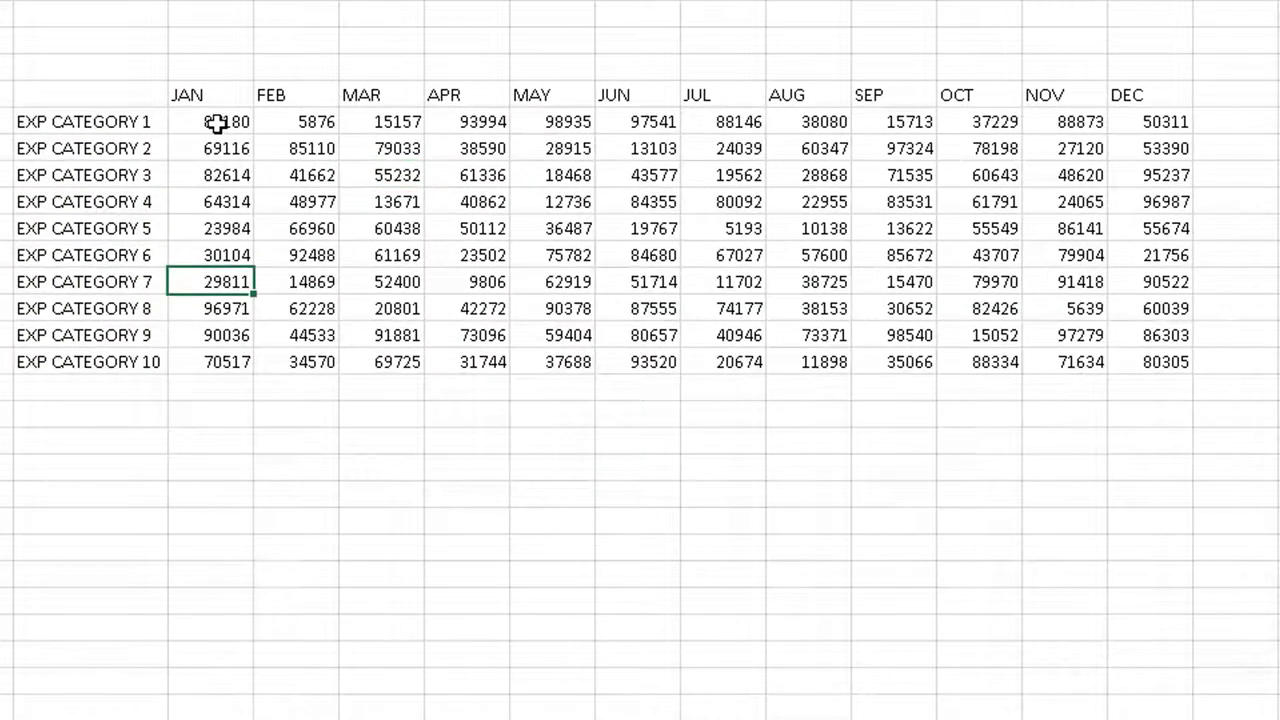
drag(217, 126, 1000, 283)
drag(1107, 338, 1155, 375)
key(Delete)
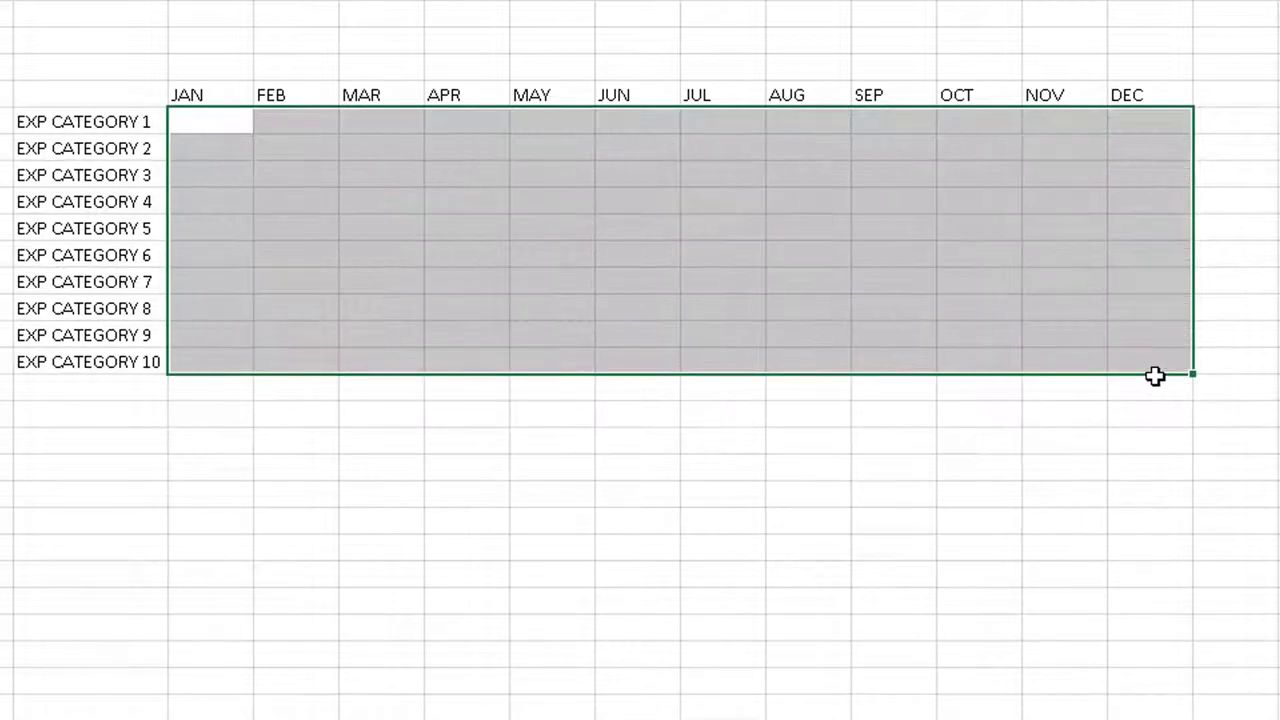
click(244, 412)
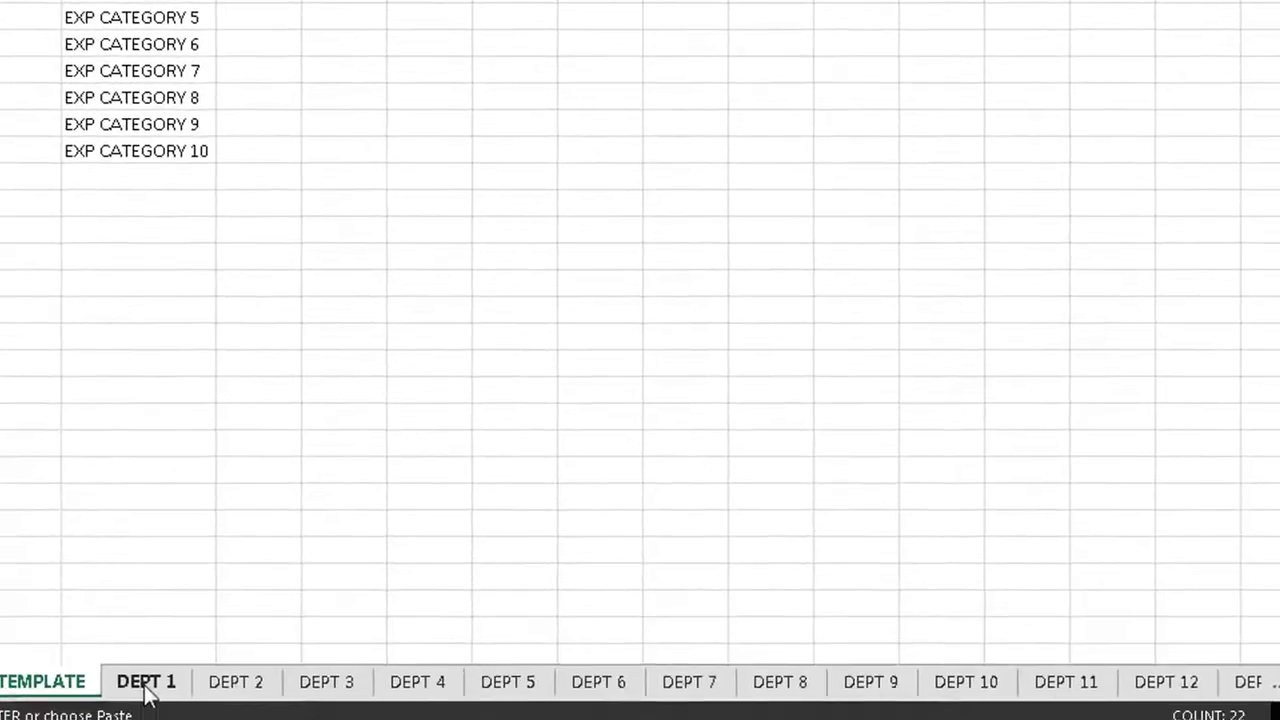
Step: Paste the copied template layout into all sheets from DEPT 1 through DEPT 30 at once, and check it on DEPT 25
click(146, 689)
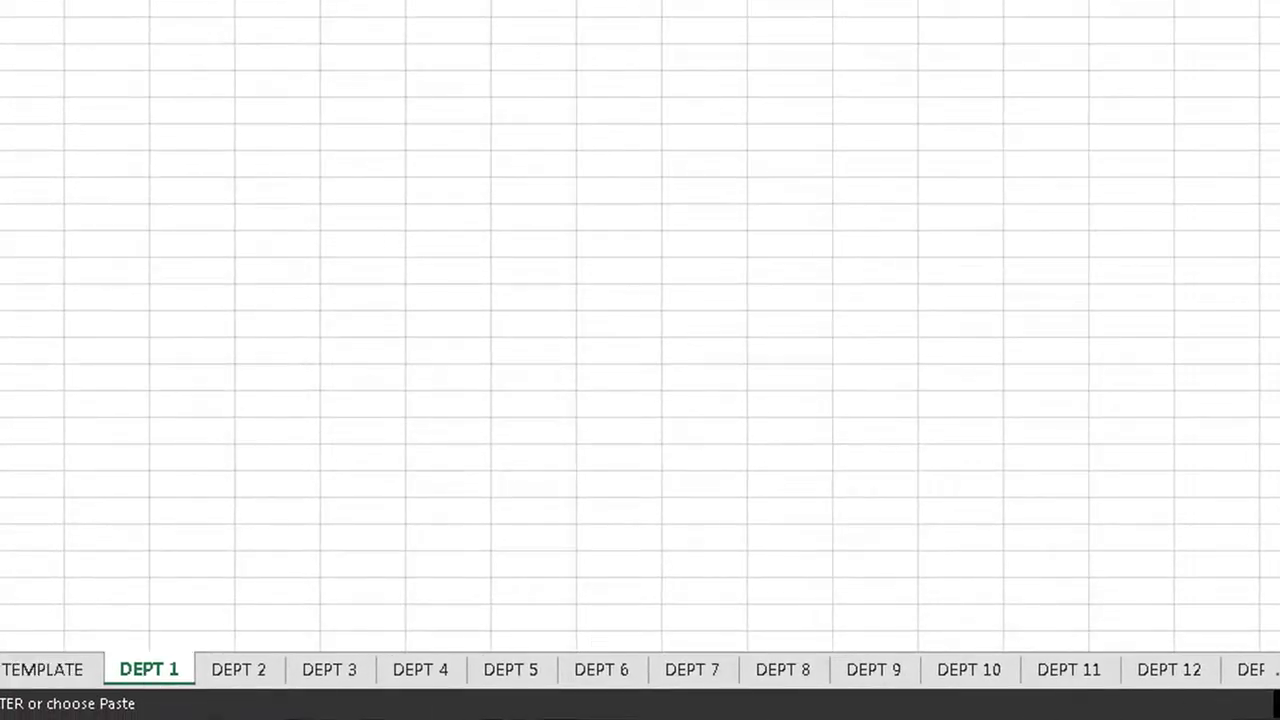
scroll(640, 669, right, 17)
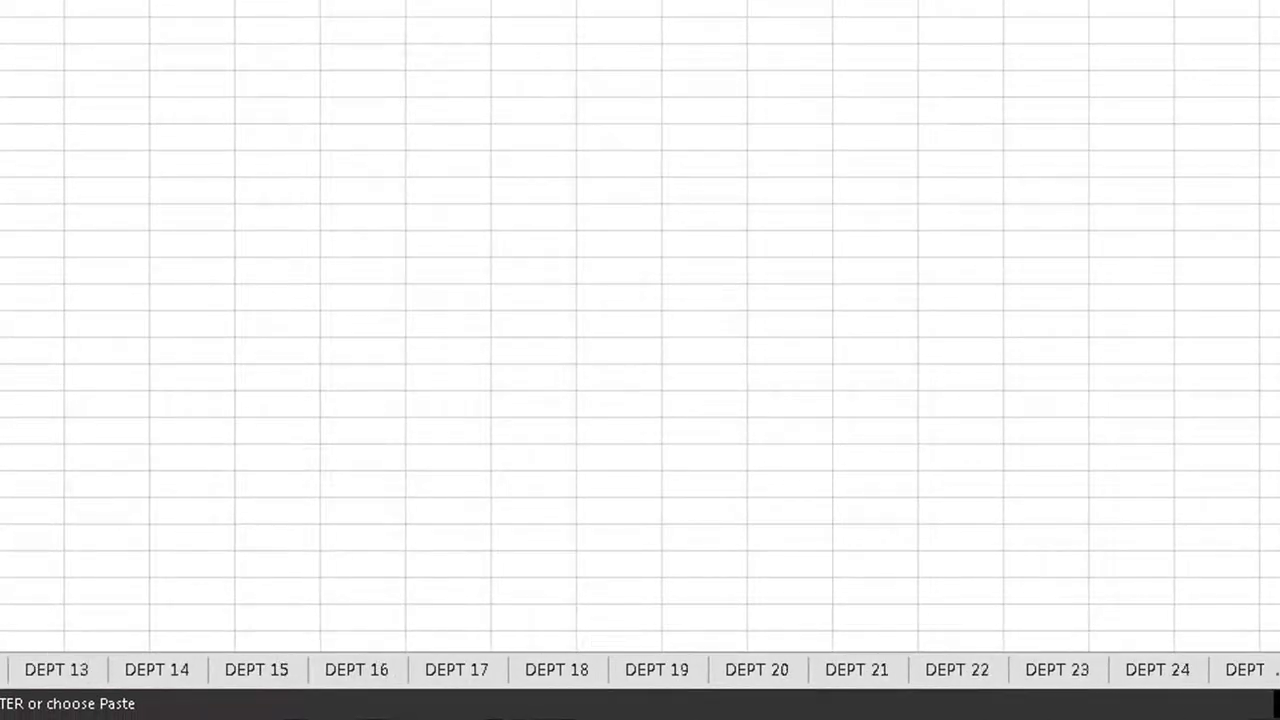
scroll(640, 669, right, 1)
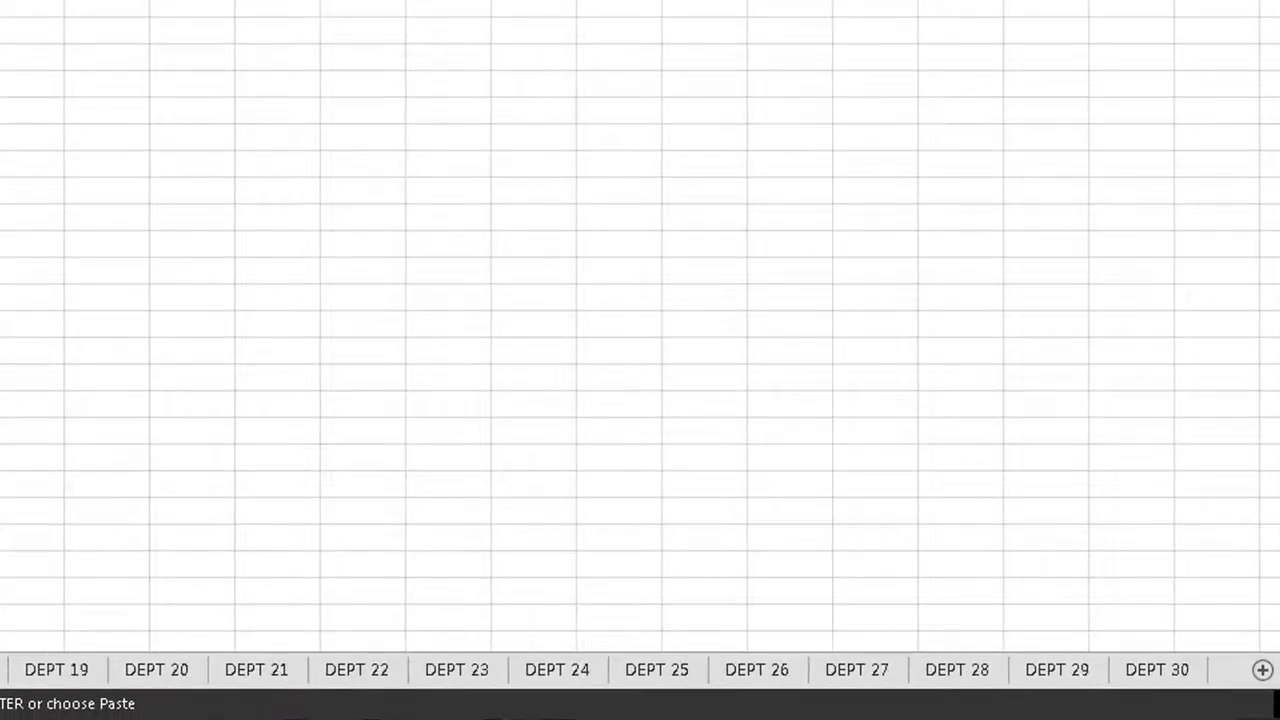
shift+click(1150, 670)
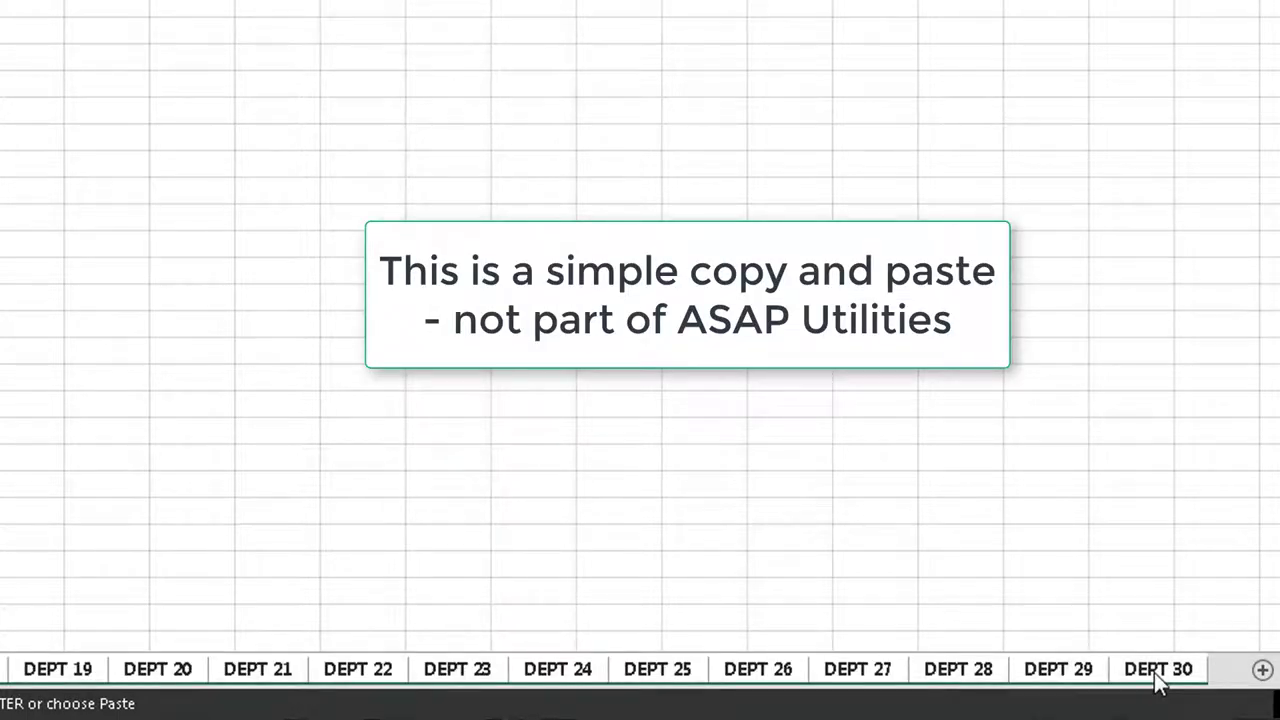
key(Return)
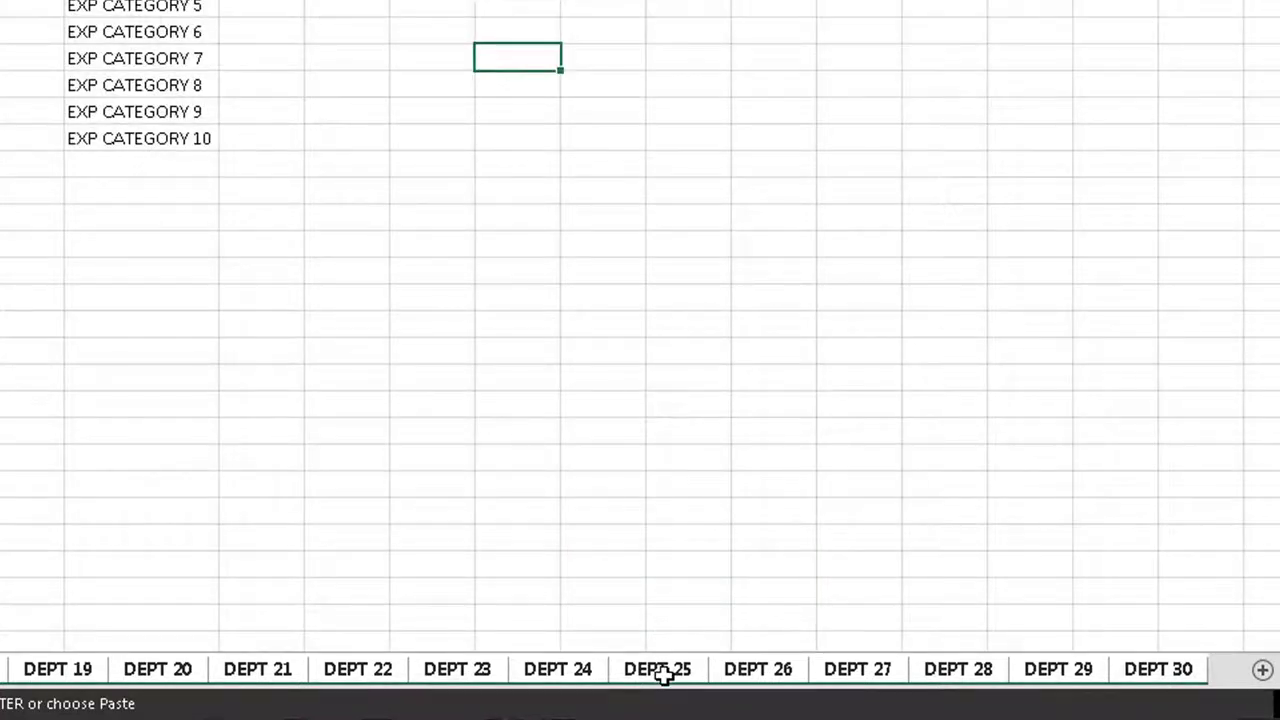
click(666, 682)
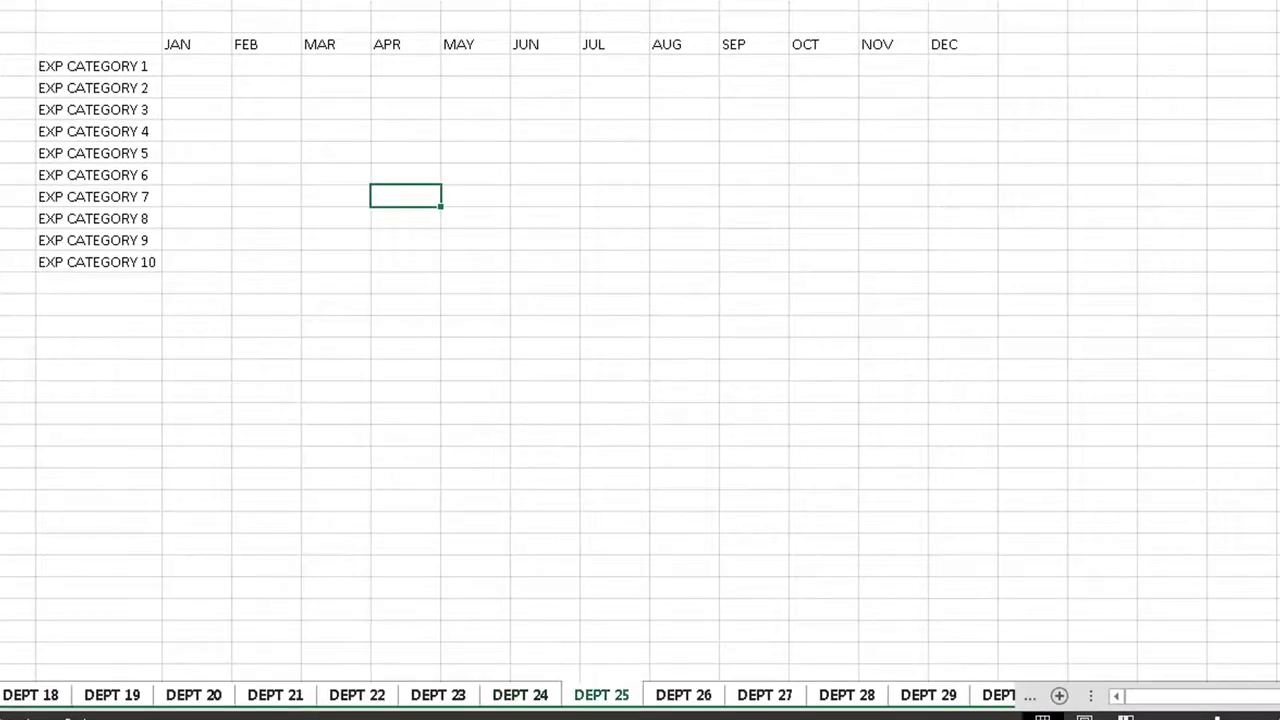
scroll(500, 695, left, 9)
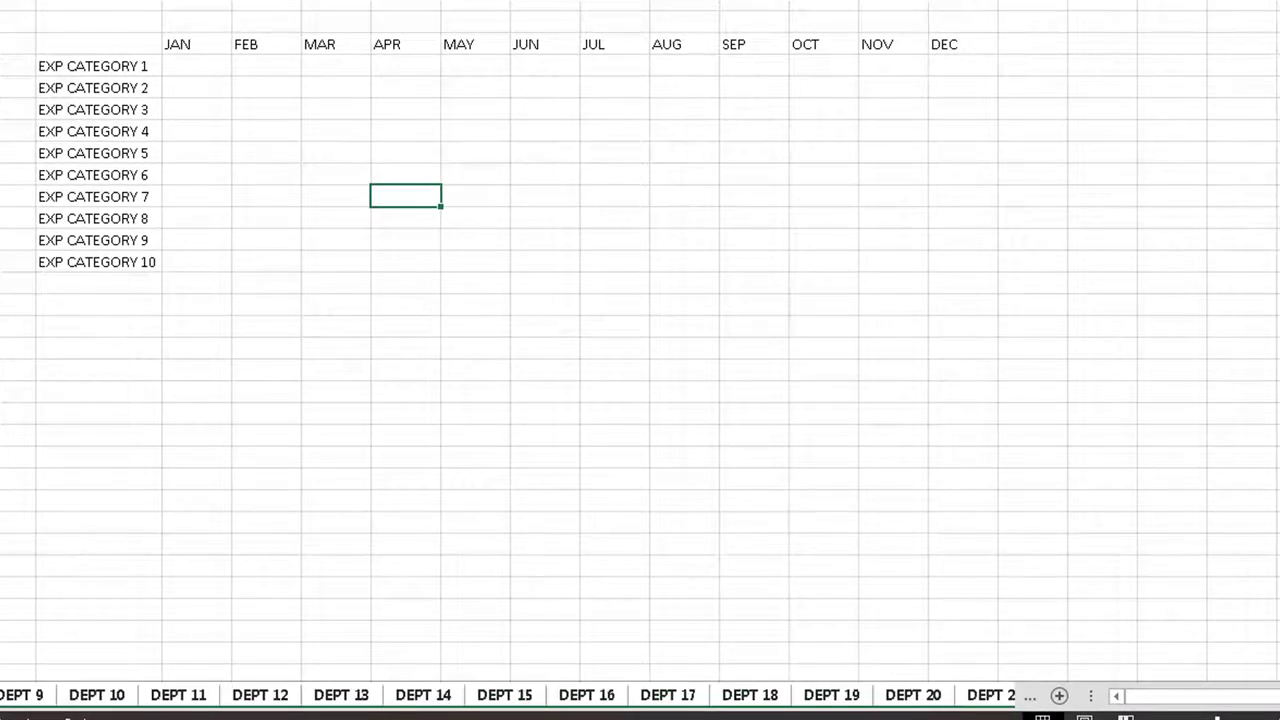
Step: Ungroup the department sheets by returning to the TEMPLATE sheet and selecting a single cell in the JAN column
scroll(500, 695, left, 9)
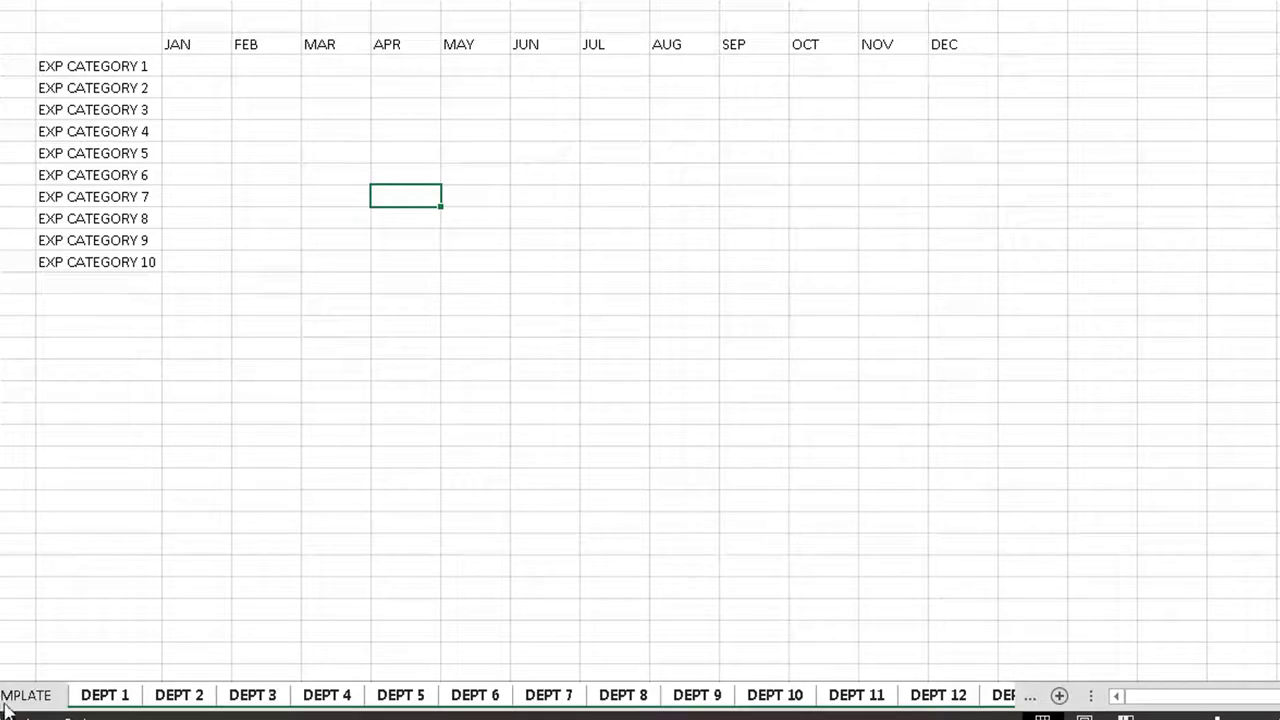
click(5, 700)
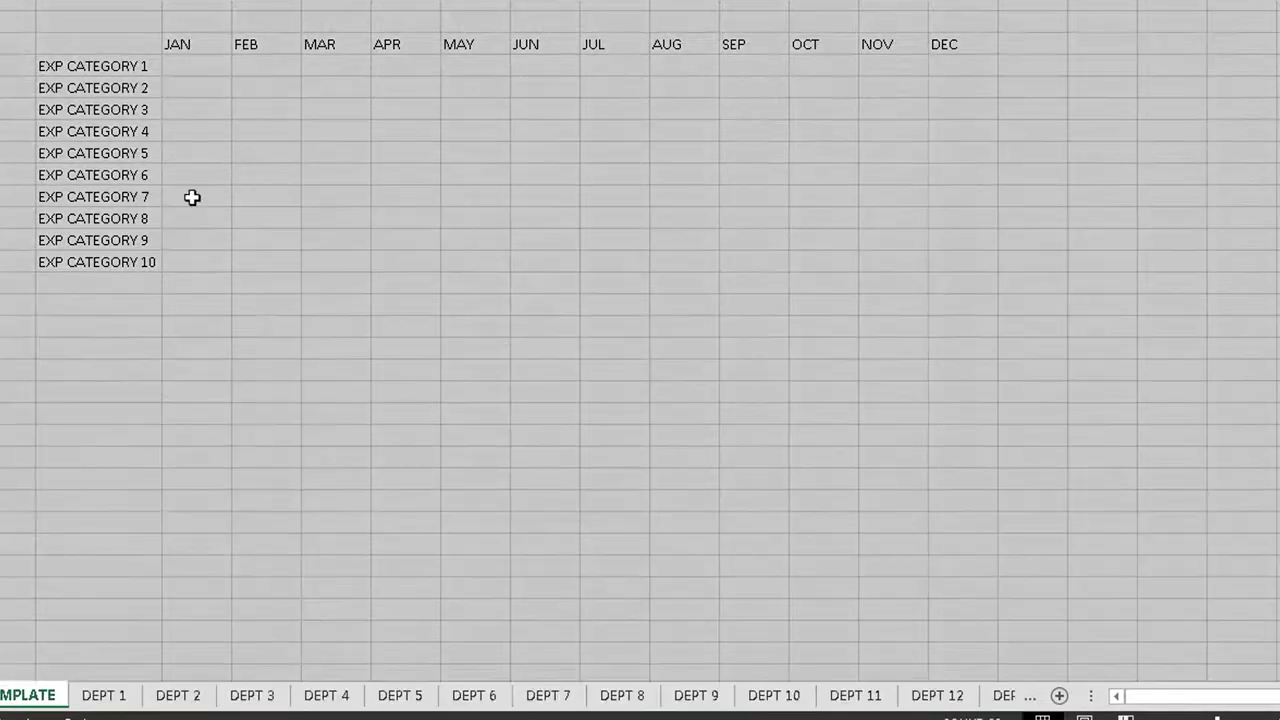
click(192, 197)
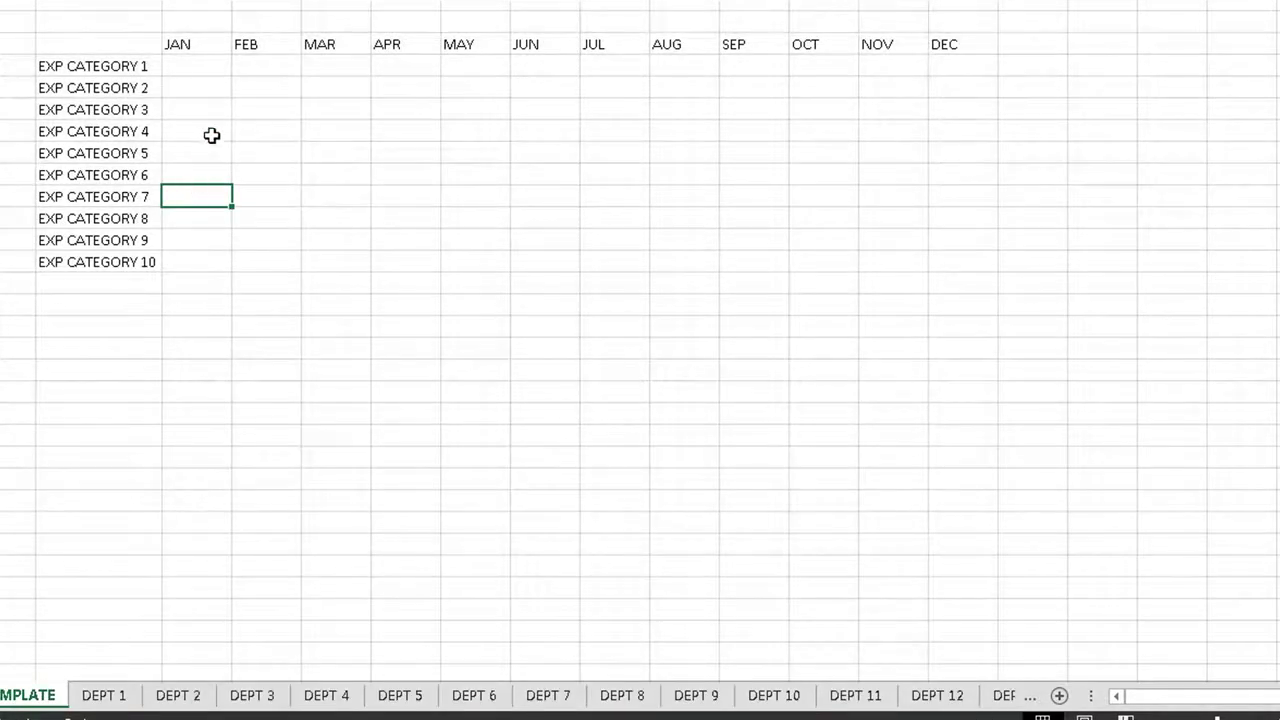
click(210, 131)
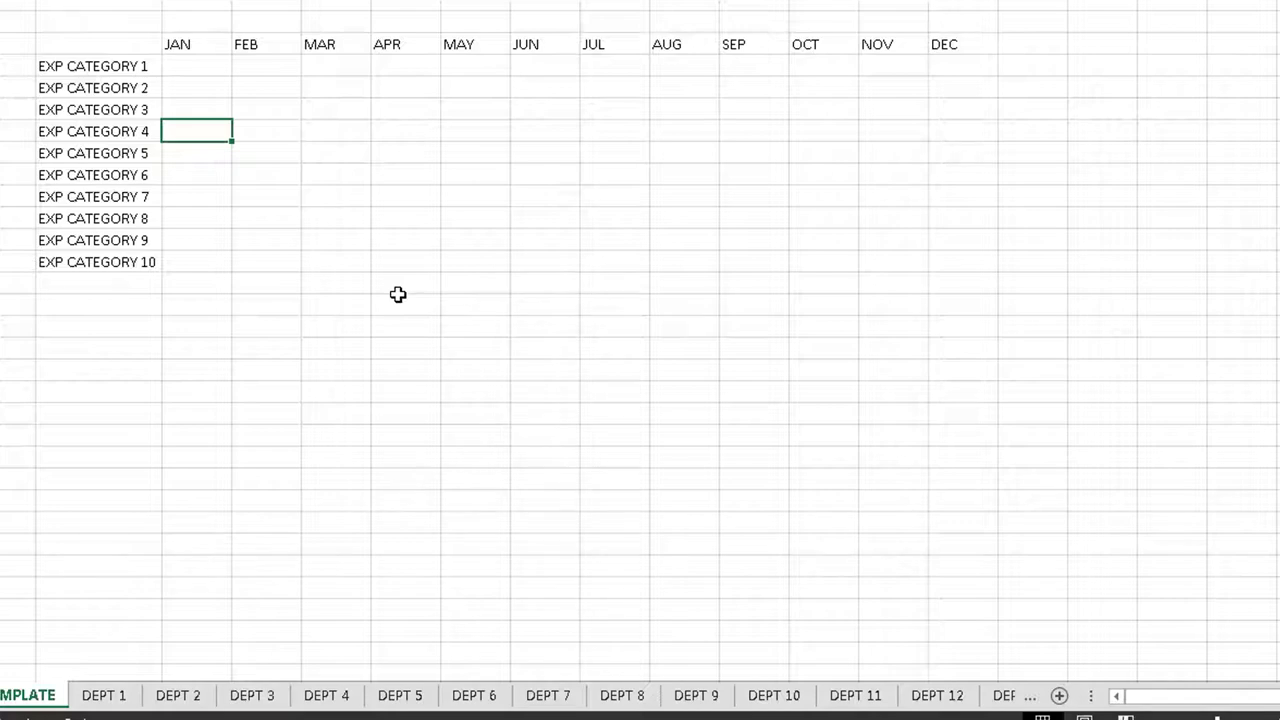
click(210, 198)
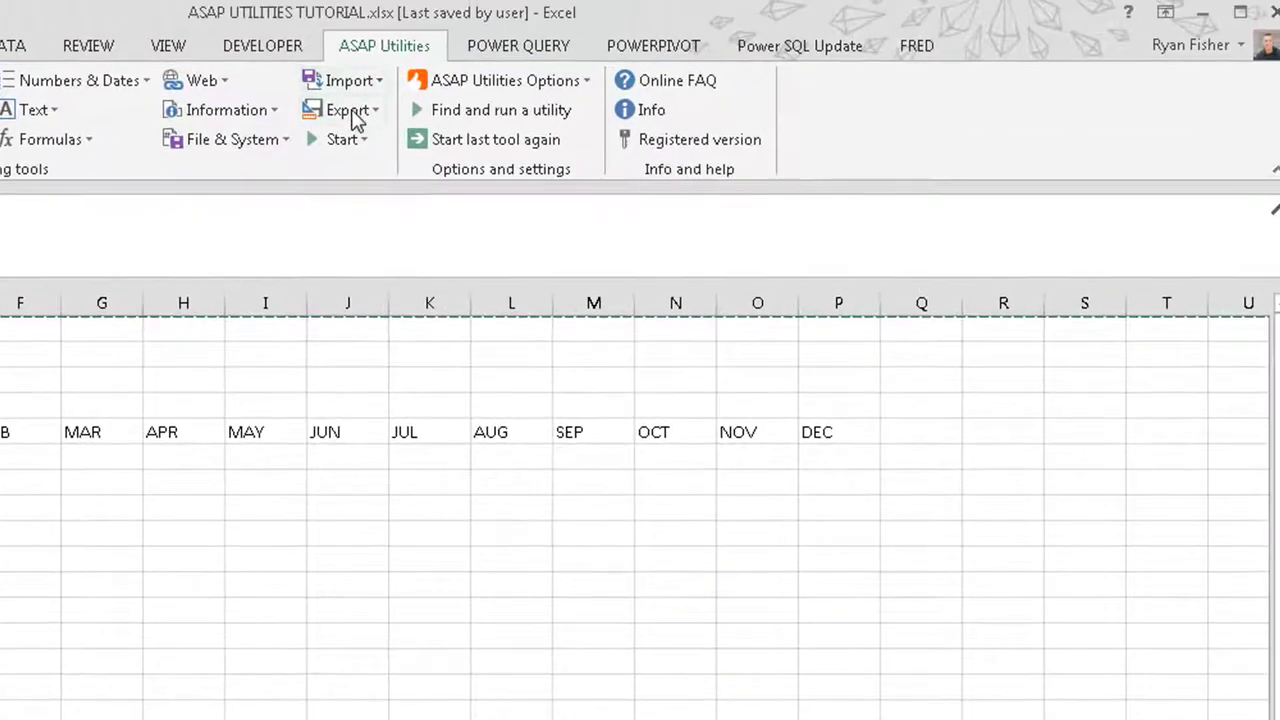
Step: Start exporting worksheets as separate Excel workbook files, excluding the DEPT and TEMPLATE sheets and keeping all numbered department sheets
click(350, 112)
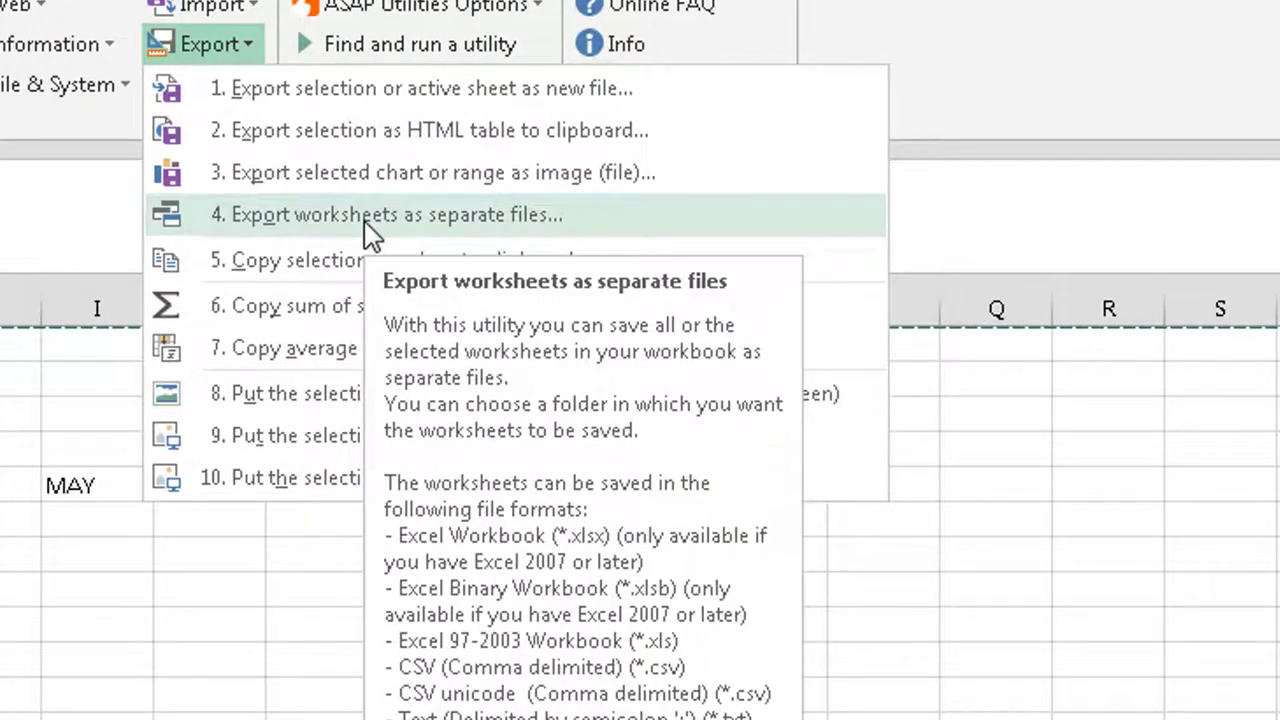
click(366, 224)
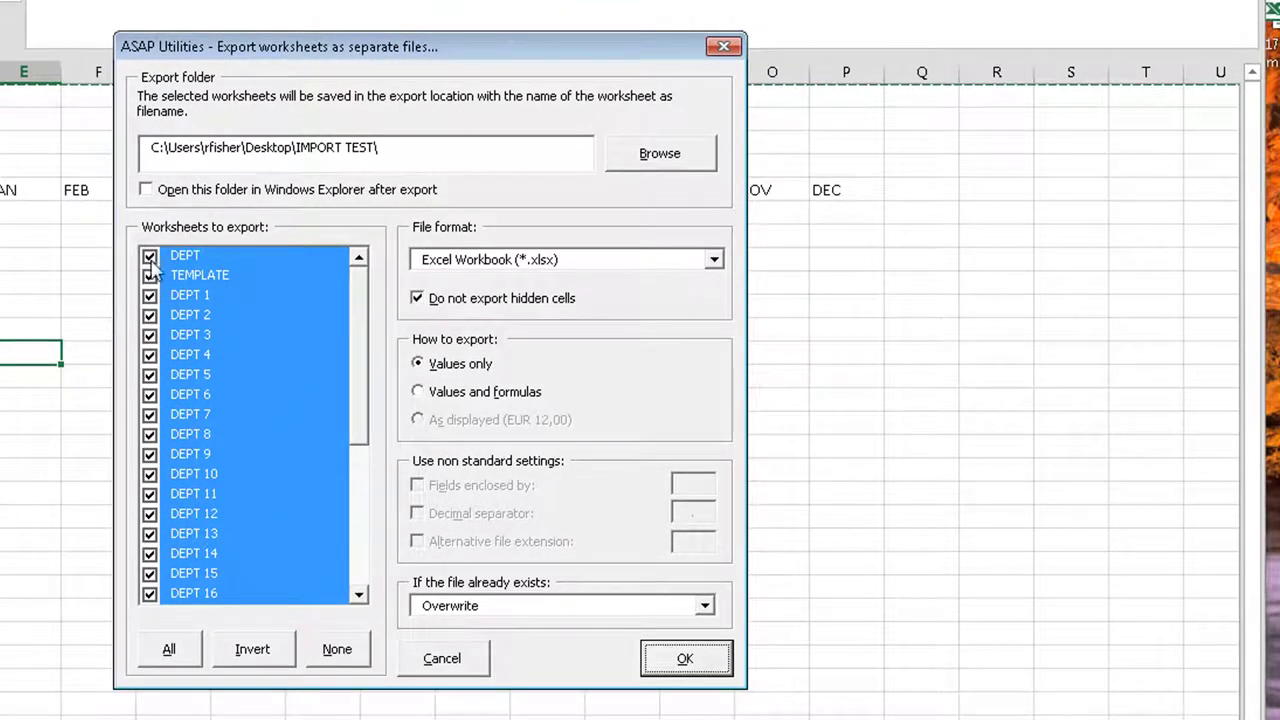
click(150, 258)
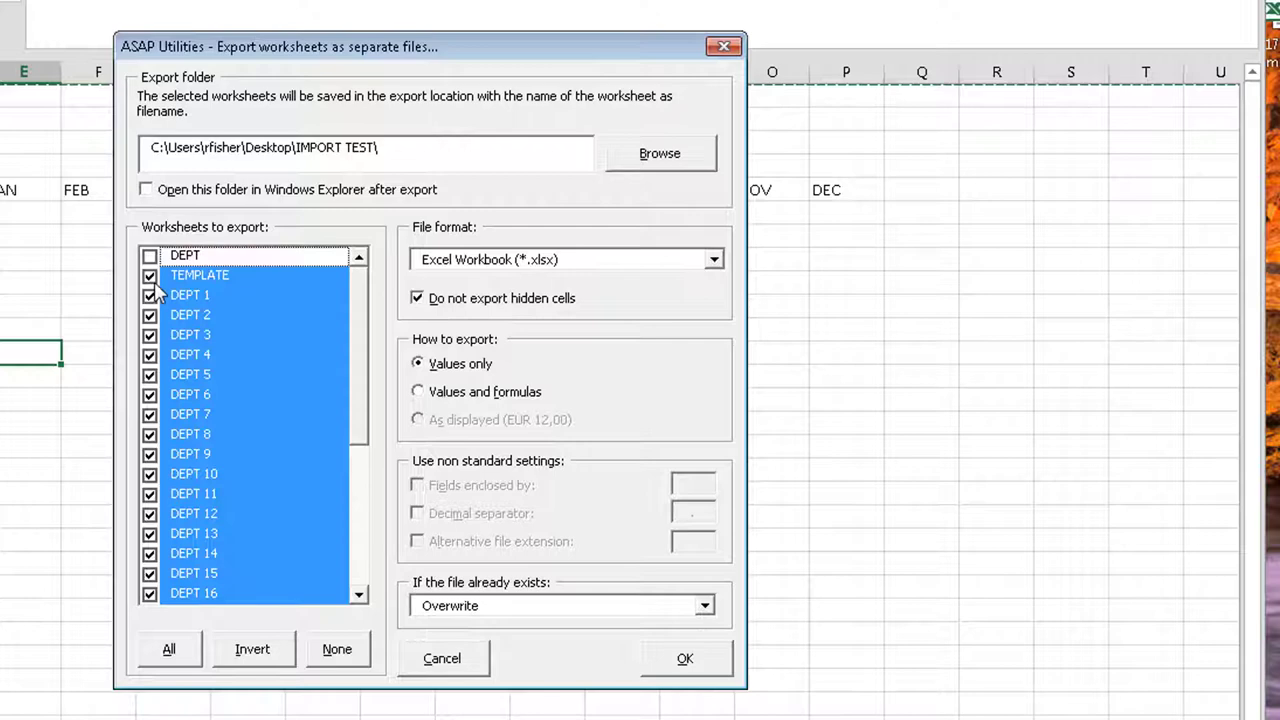
click(150, 276)
drag(349, 391, 346, 550)
scroll(362, 391, up, 3)
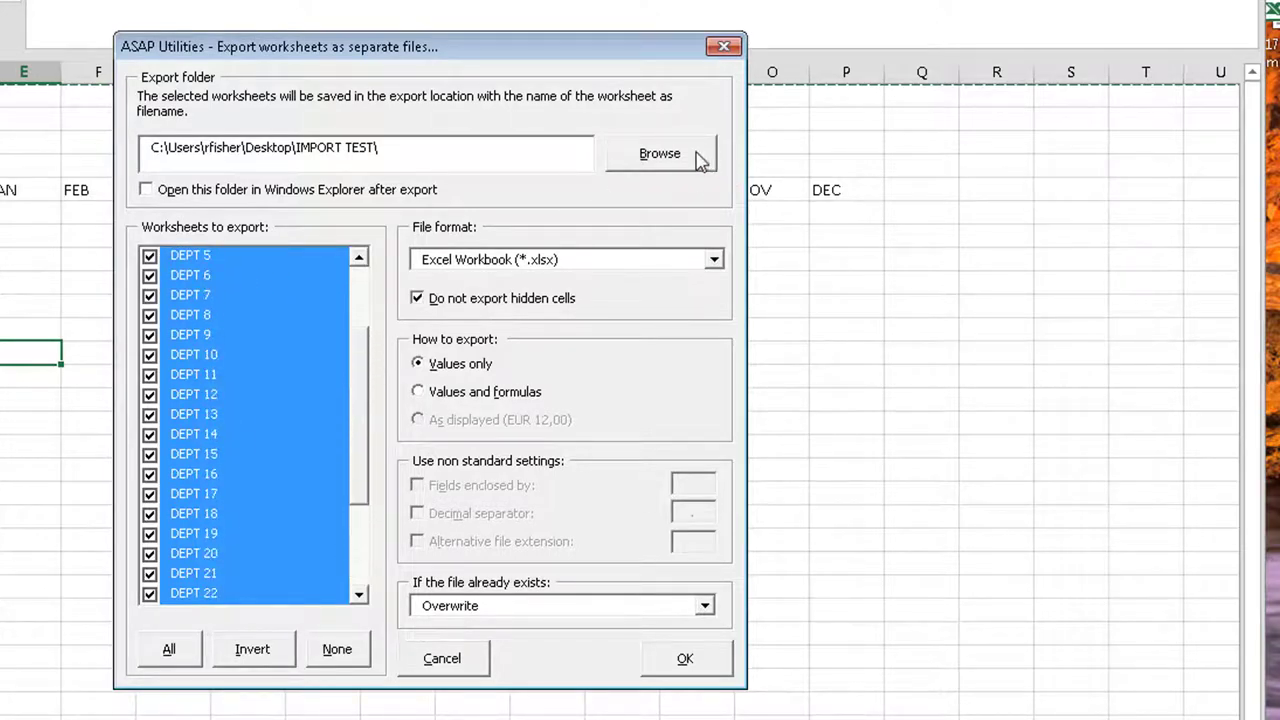
Step: Create a Desktop folder named "export test" as the export location and export the selected worksheets into it
click(698, 158)
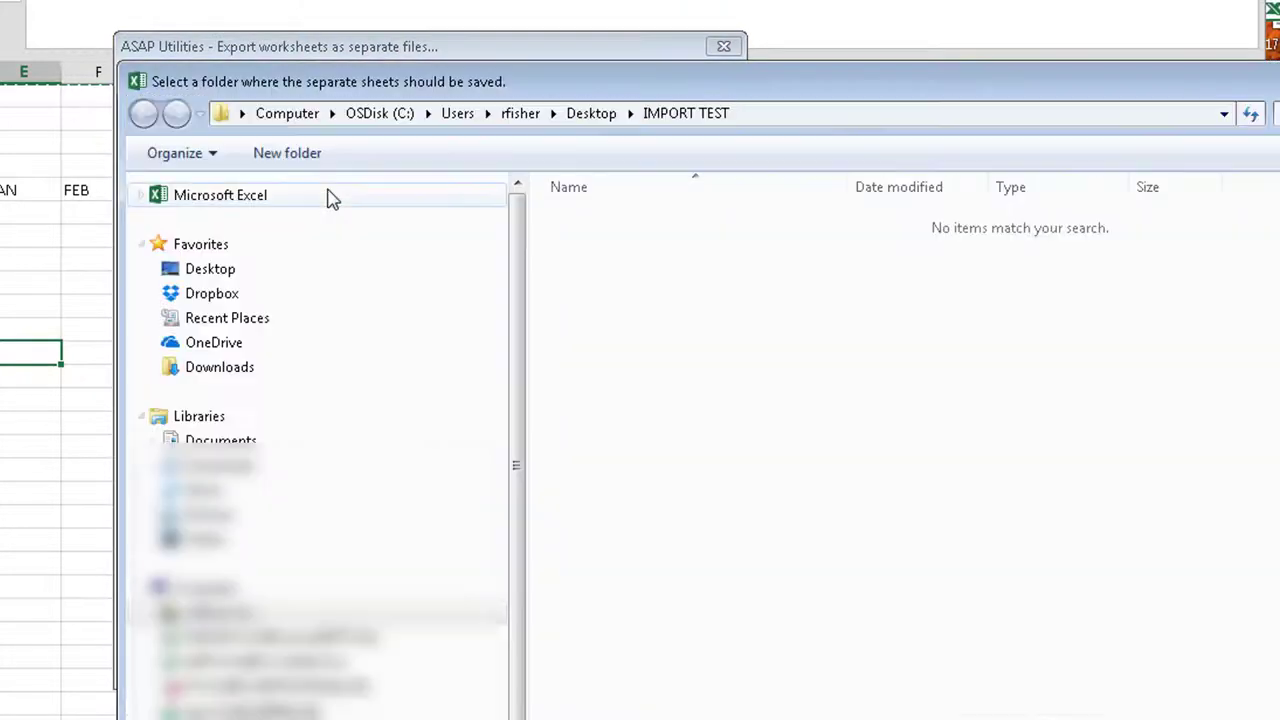
click(222, 270)
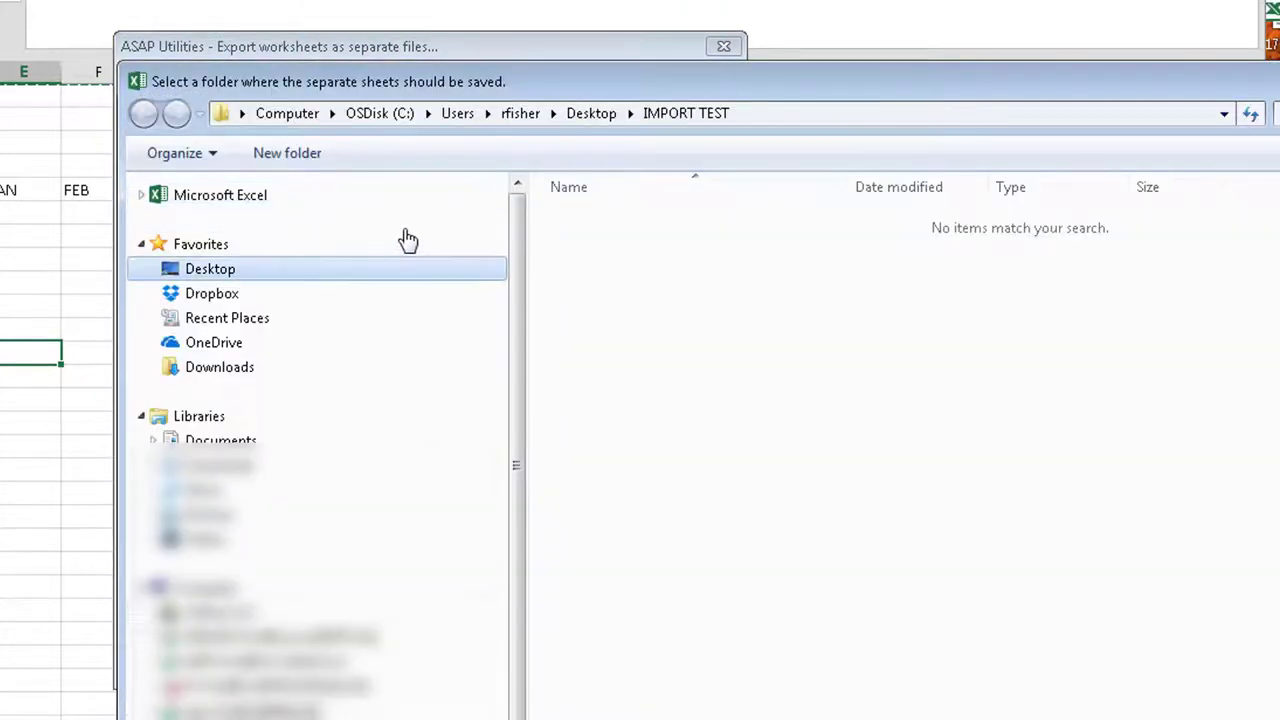
key(ctrl+shift+n)
text(export test)
key(Return)
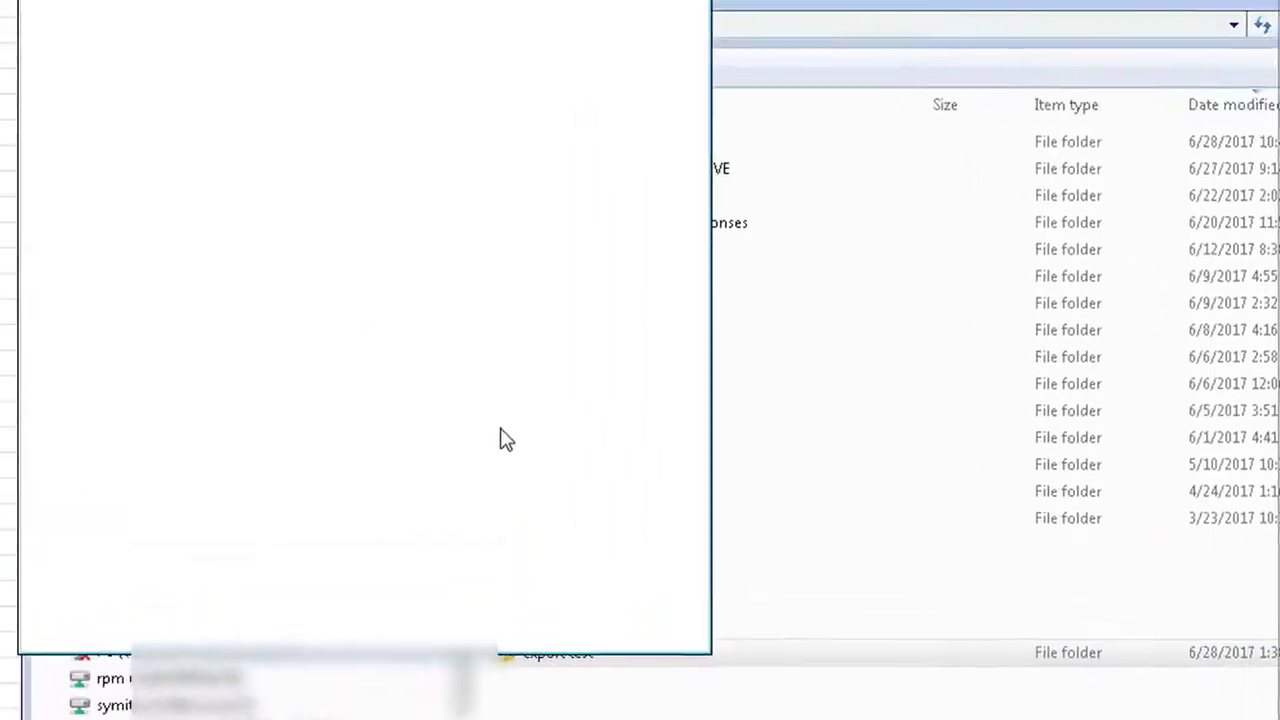
click(1092, 625)
click(684, 662)
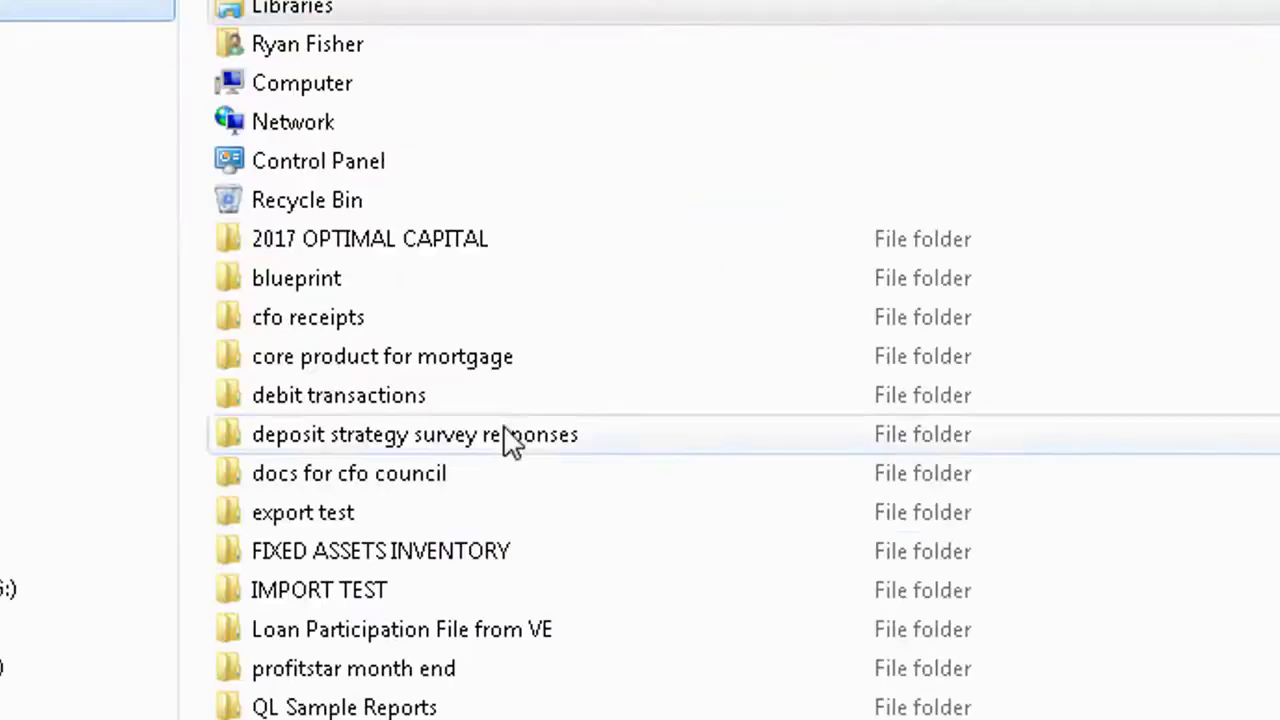
Step: Open the export test folder and look through the exported department workbooks
double_click(300, 512)
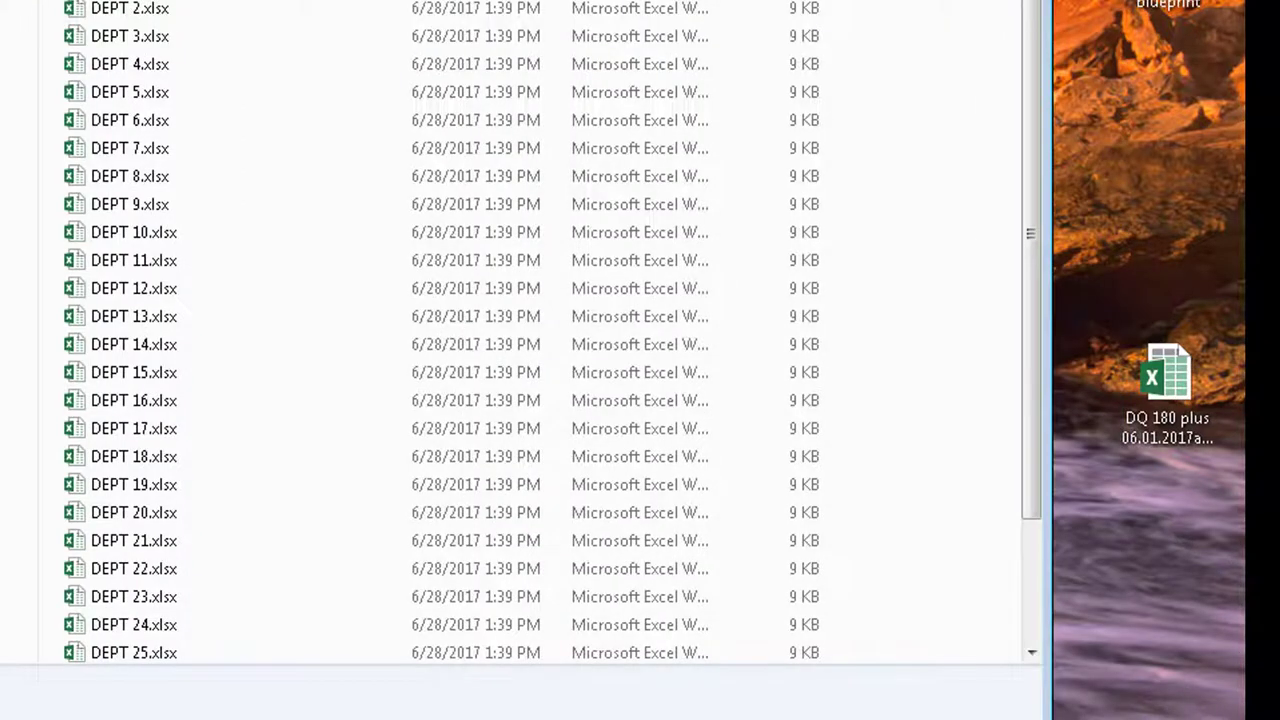
scroll(166, 578, down, 2)
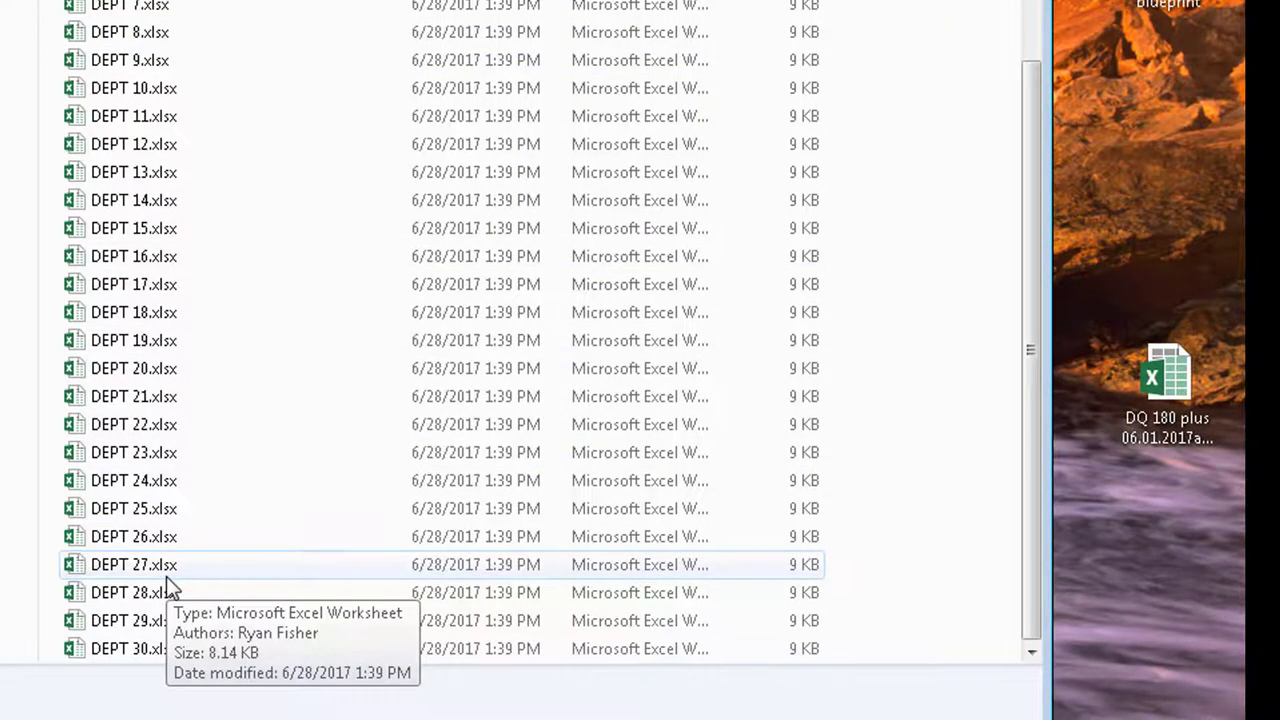
scroll(166, 580, up, 2)
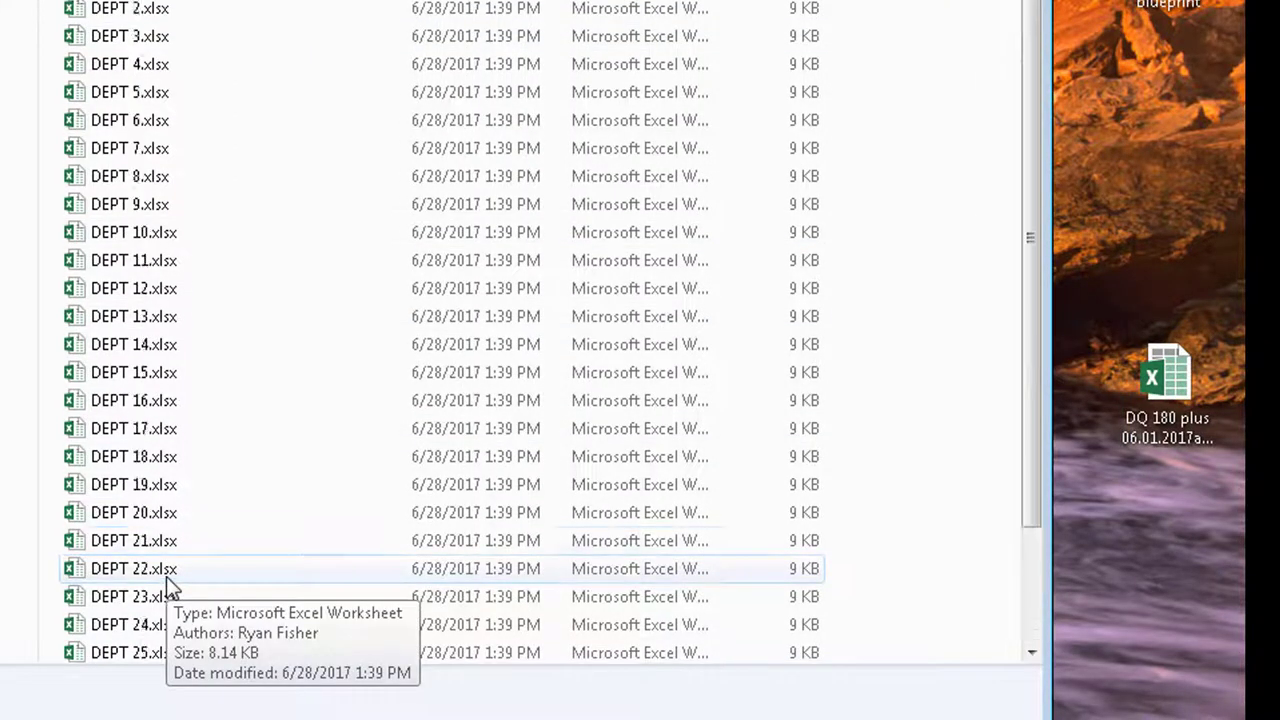
Step: Open the exported DEPT 4.xlsx, select its JAN to DEC entry area for EXP CATEGORY 1 to 10, and close it without saving
double_click(144, 66)
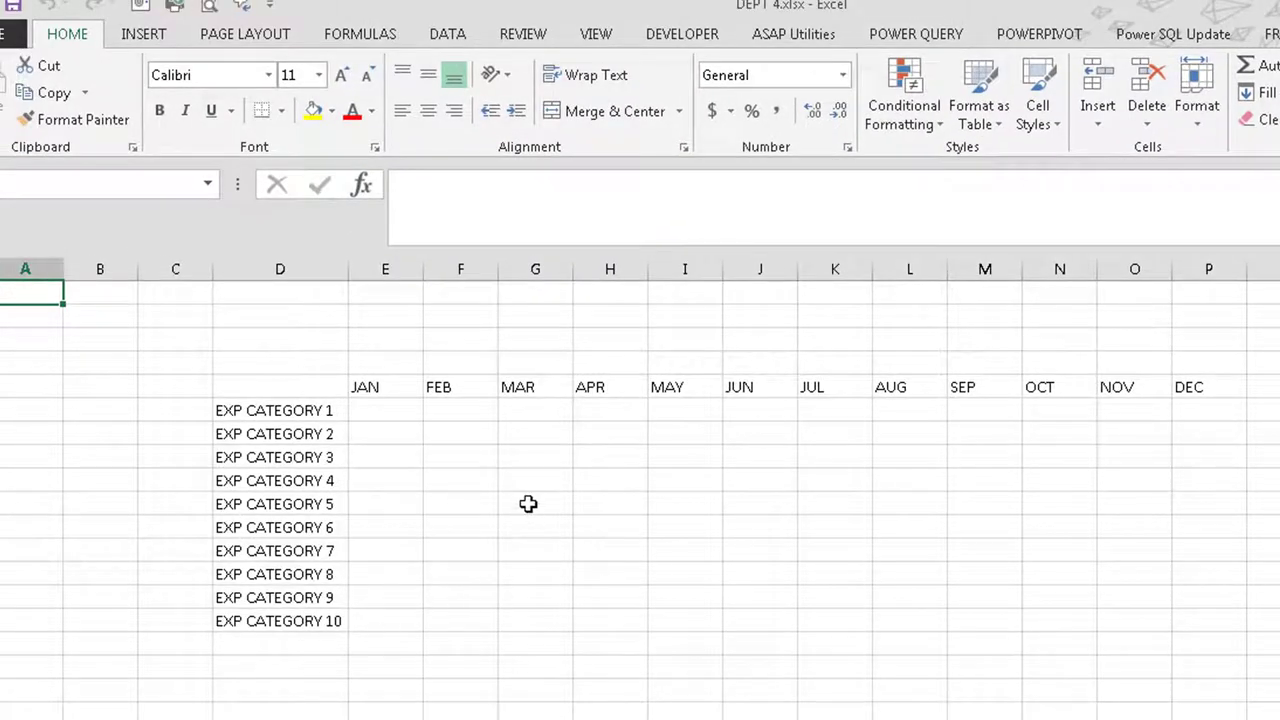
drag(400, 413, 1191, 620)
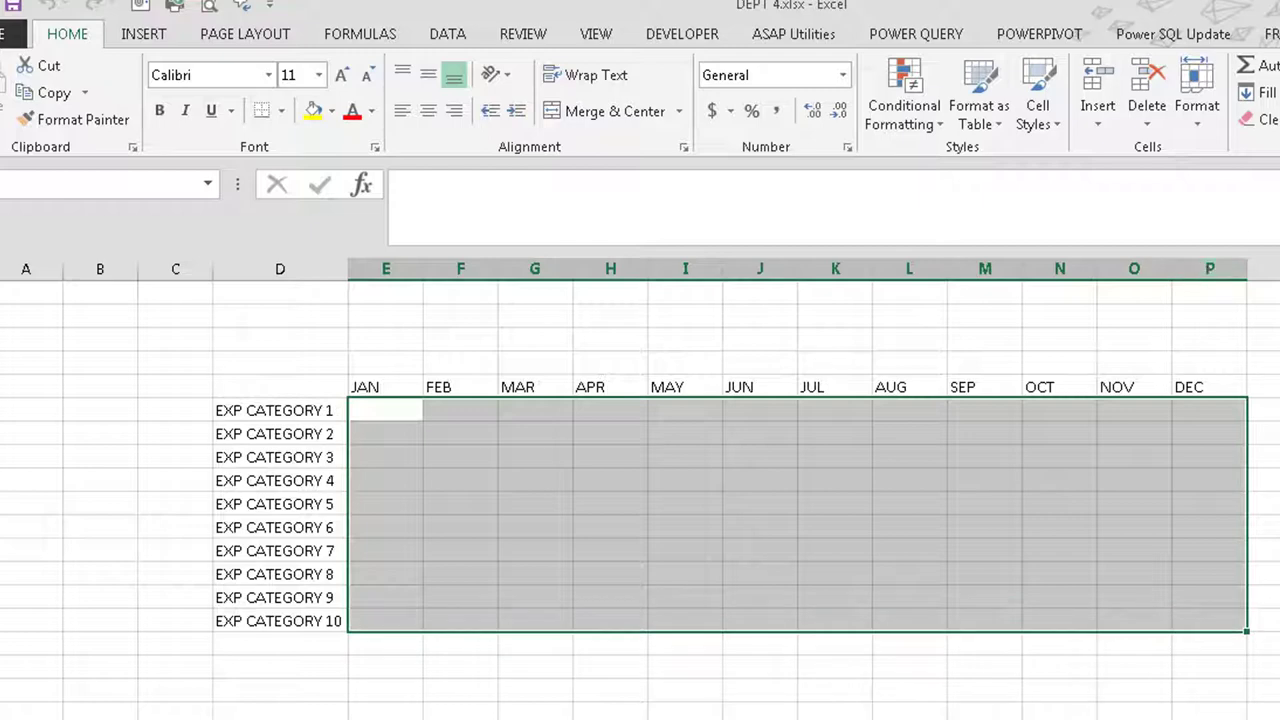
key(ctrl+w)
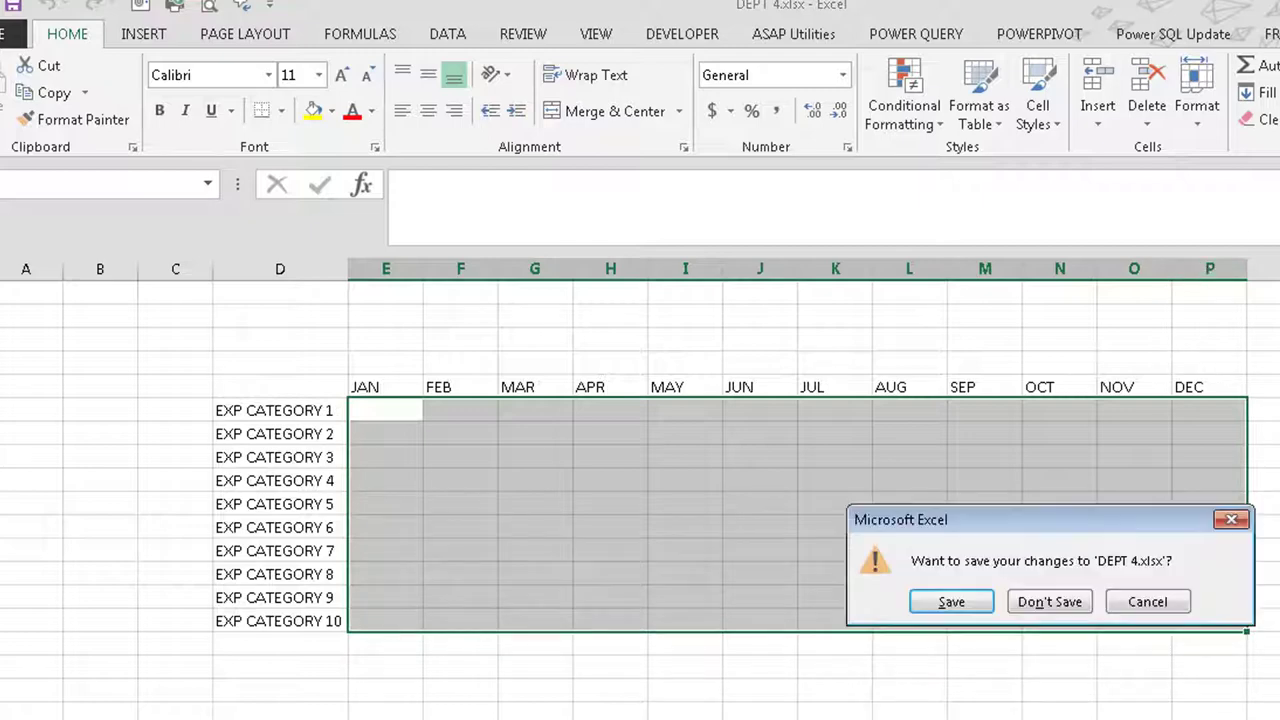
click(1040, 605)
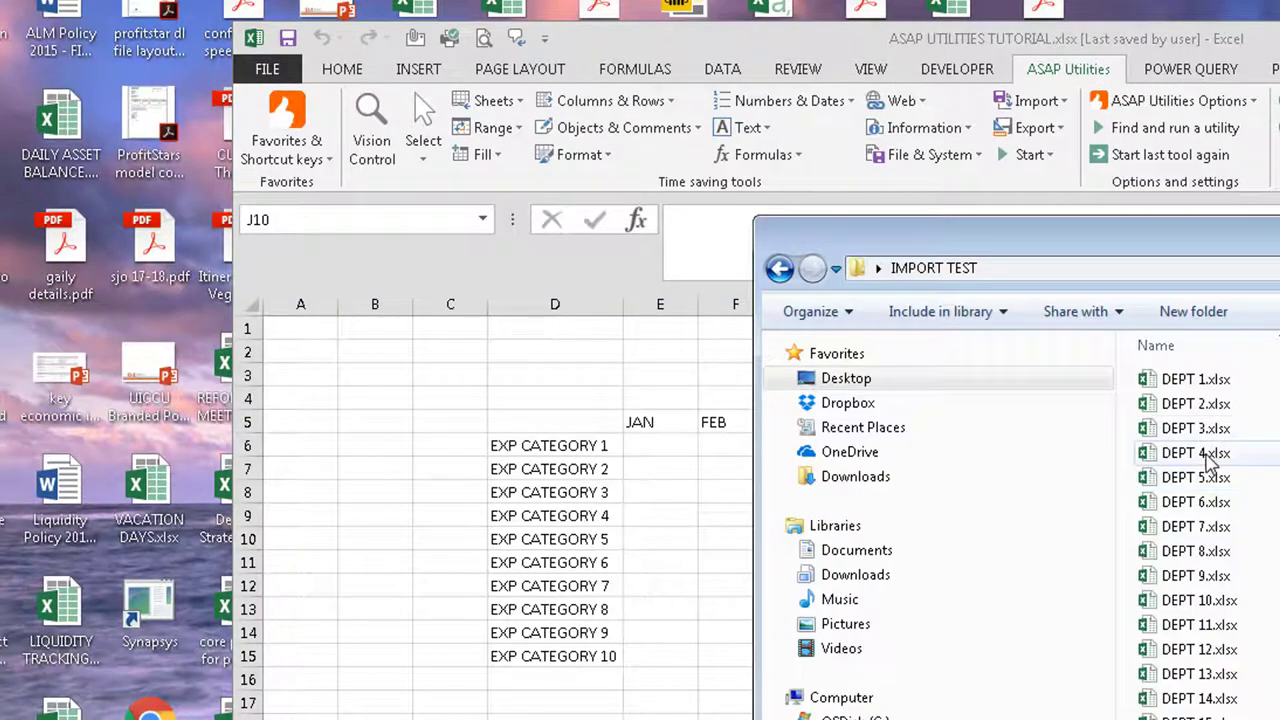
Step: Open DEPT 4.xlsx from the IMPORT TEST folder to view its budget amounts, and close it without saving
double_click(1205, 458)
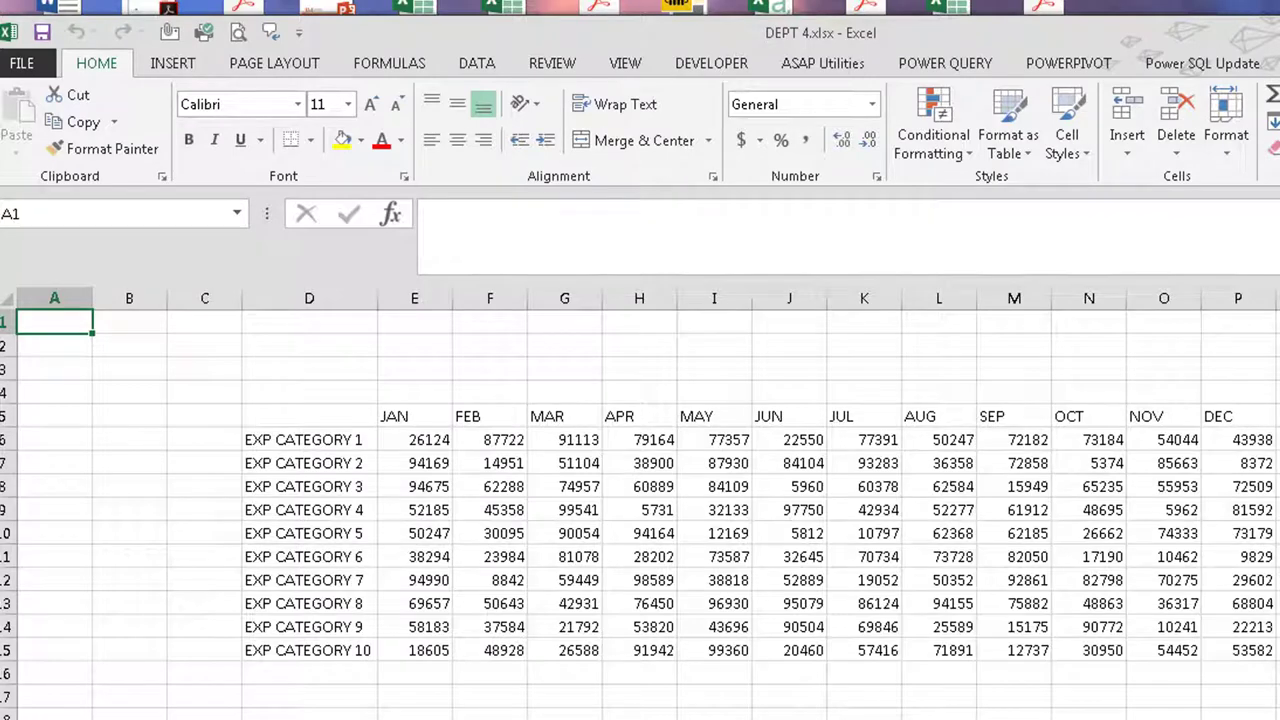
key(ctrl+w)
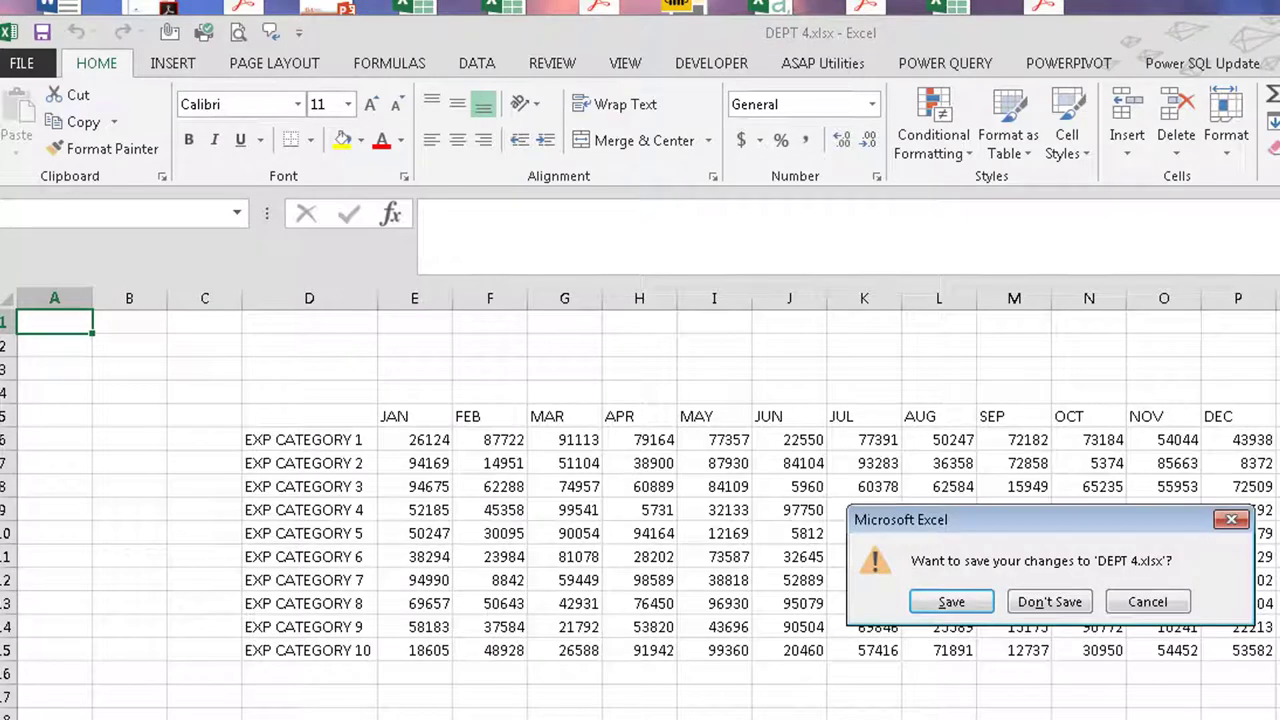
click(1049, 602)
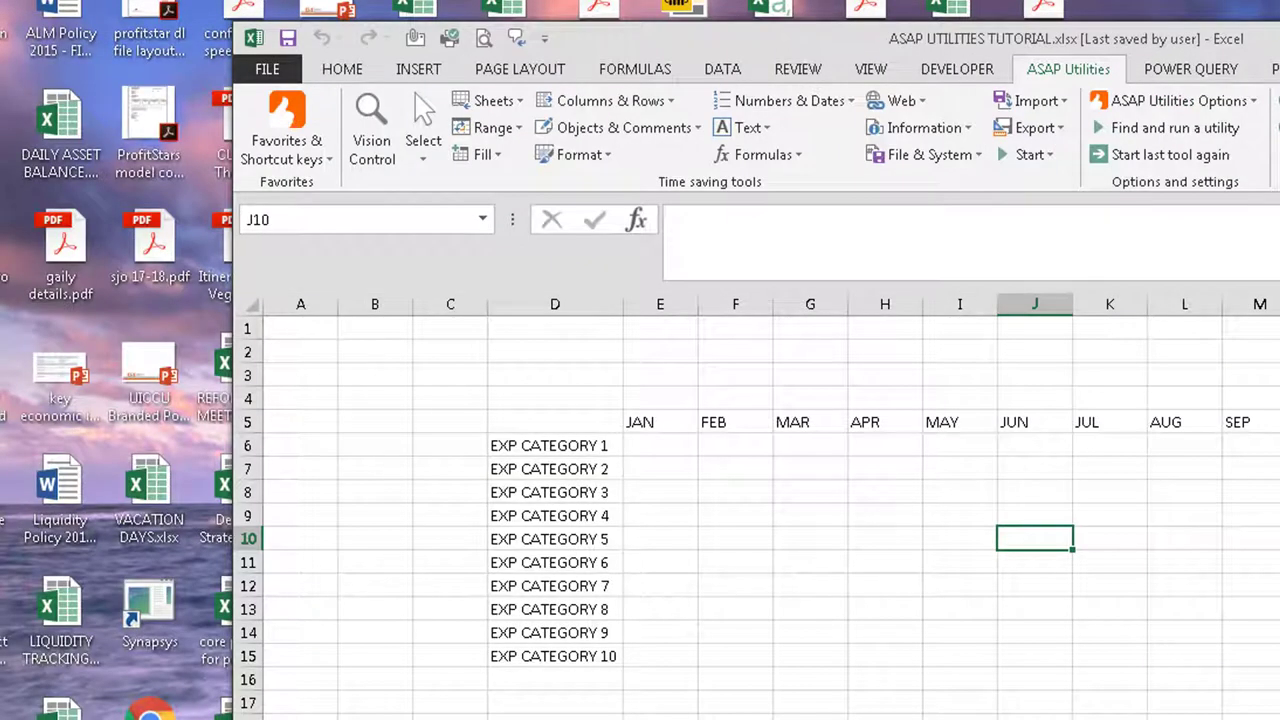
Step: Return to the IMPORT TEST folder and look through its list of department workbooks
key(alt+Tab)
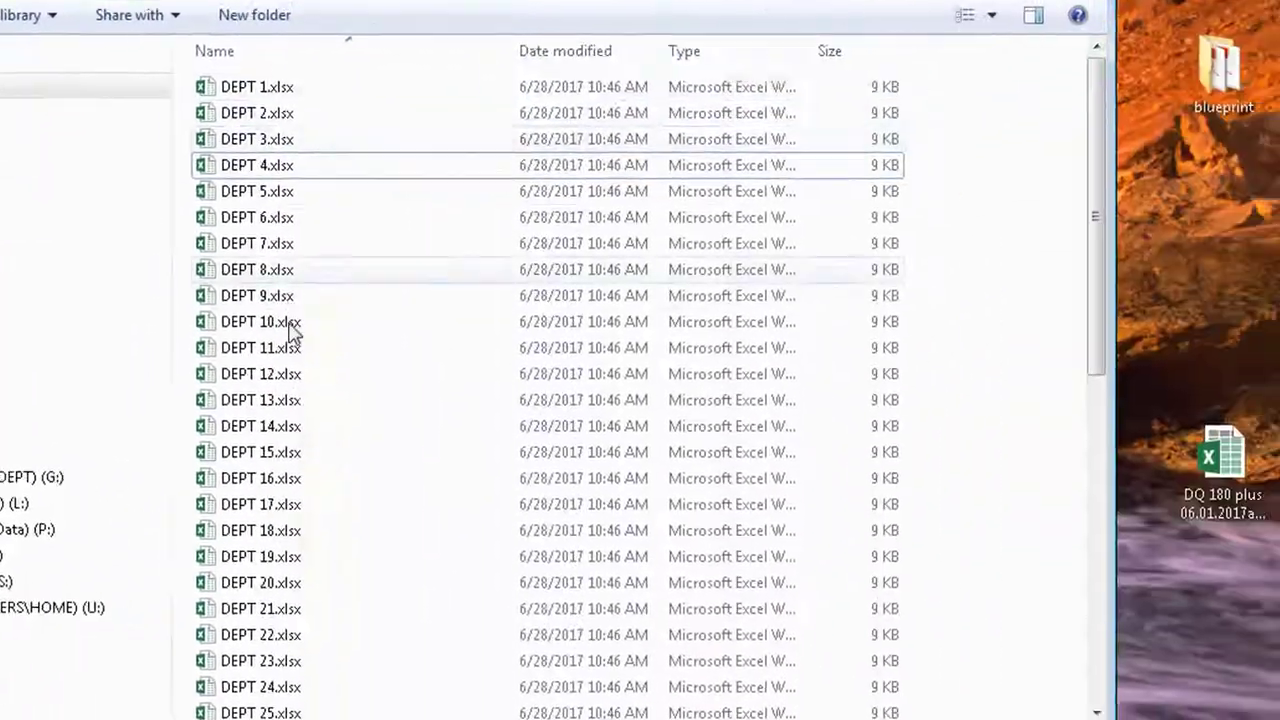
scroll(305, 592, down, 6)
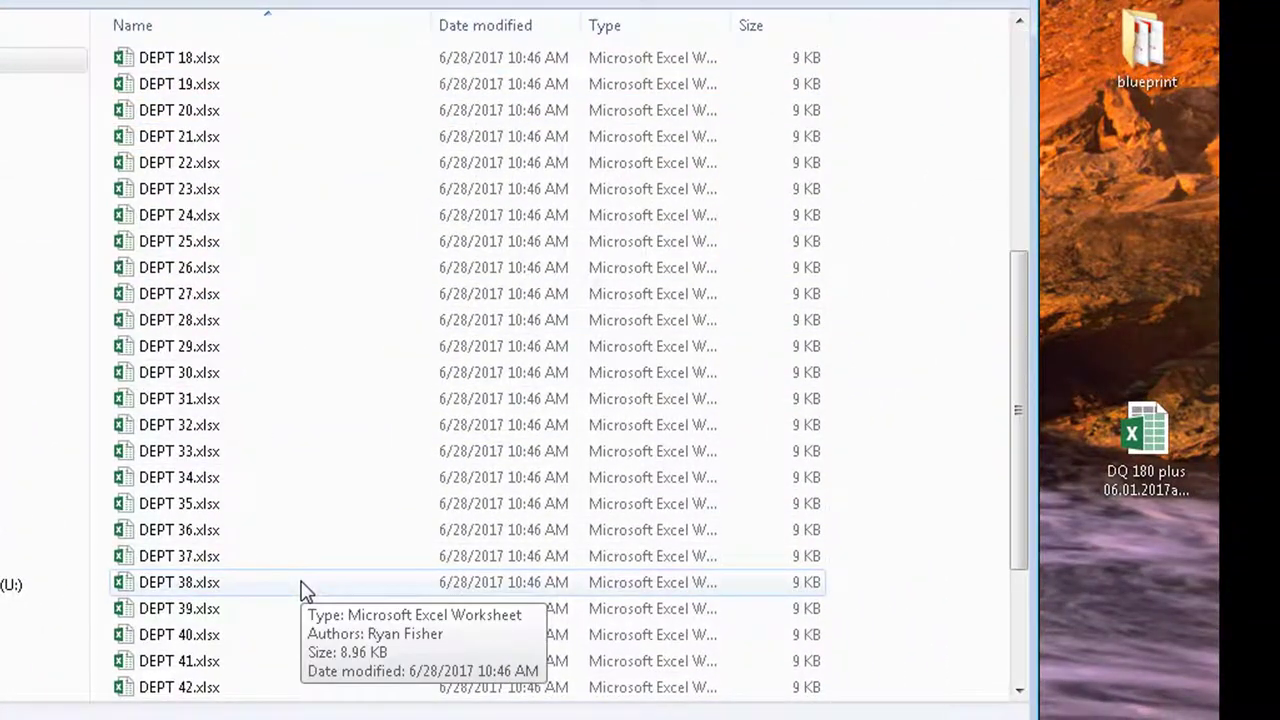
scroll(305, 592, down, 3)
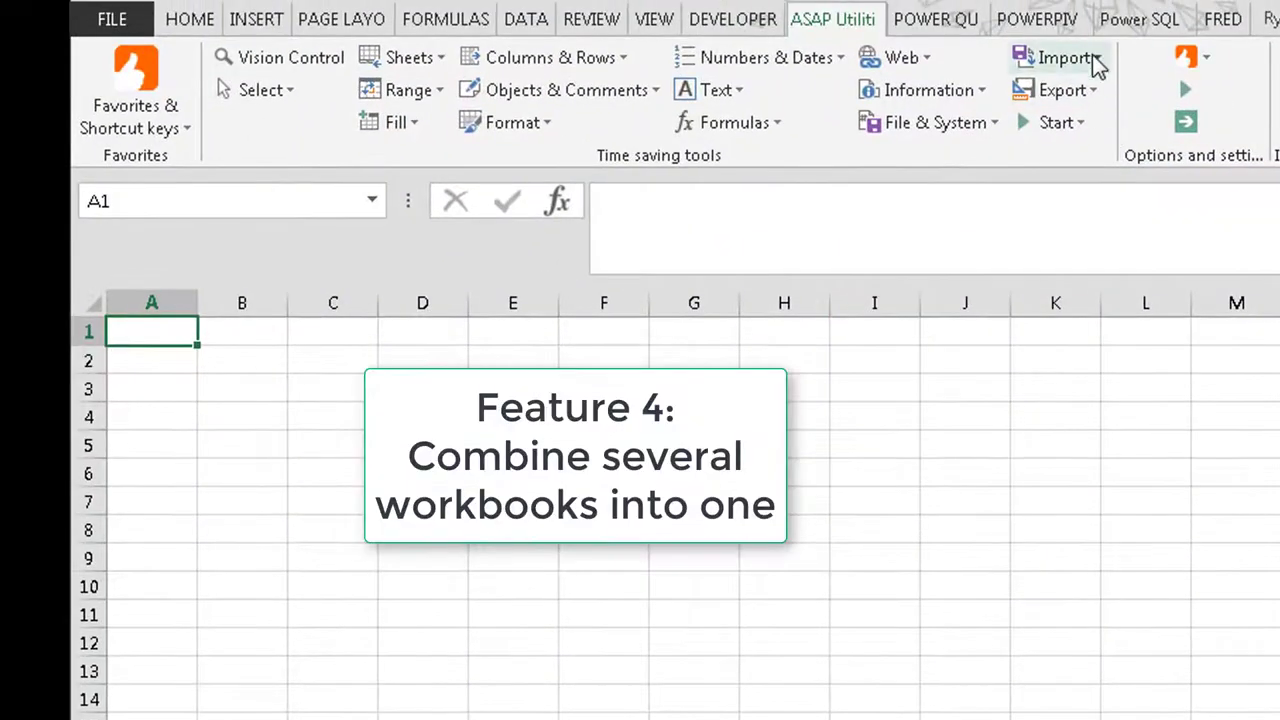
Step: Merge the Excel files DEPT 1.xlsx to DEPT 50.xlsx into this workbook, with a new worksheet for each file and file extensions removed
click(1097, 62)
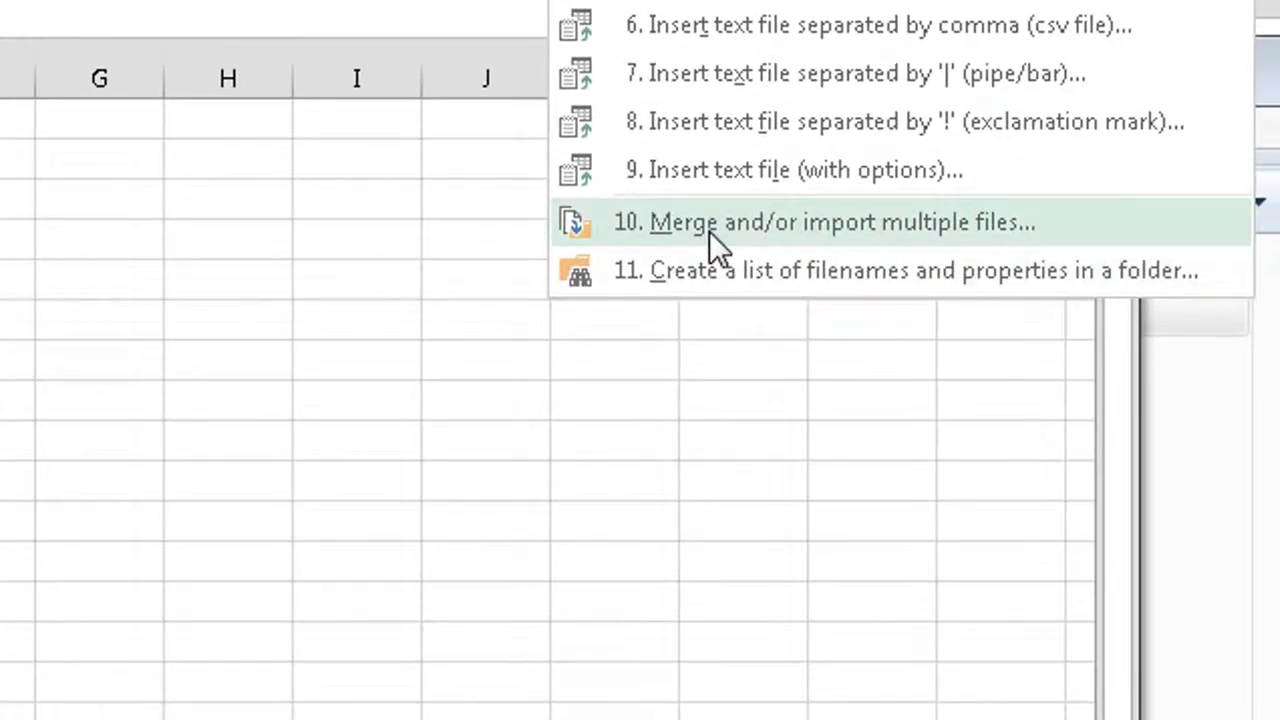
mouse_move(709, 231)
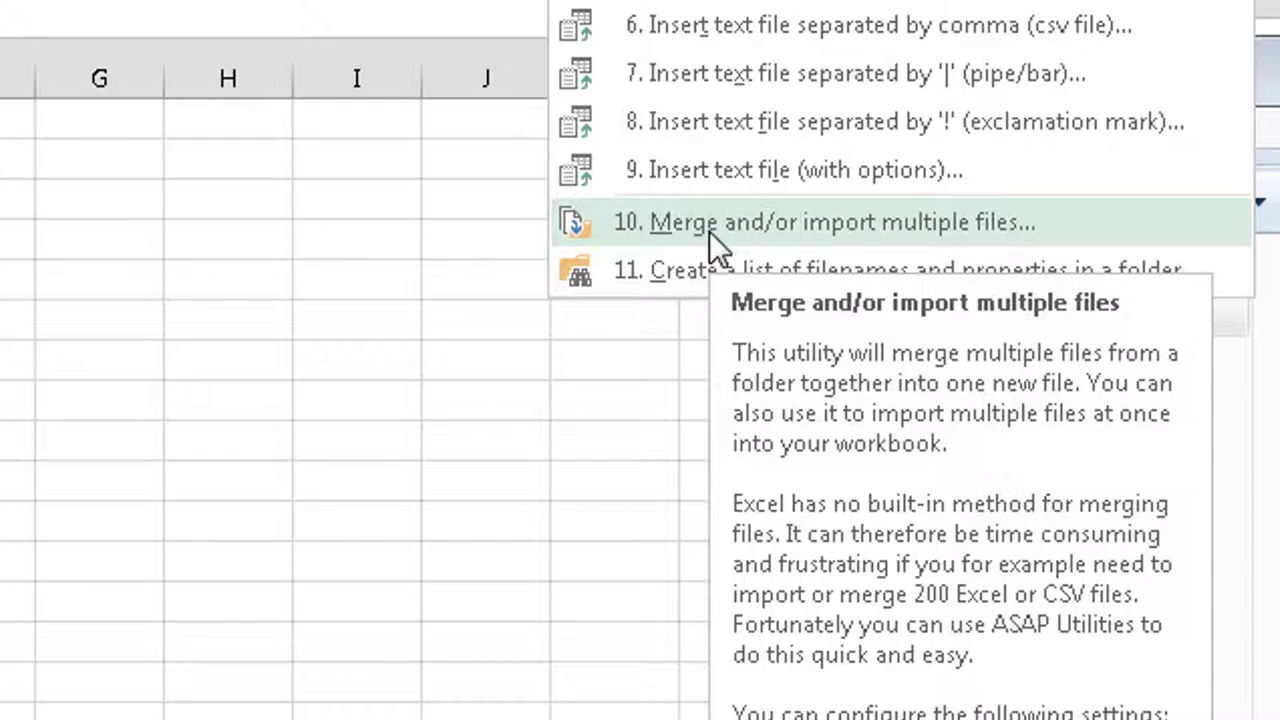
click(709, 231)
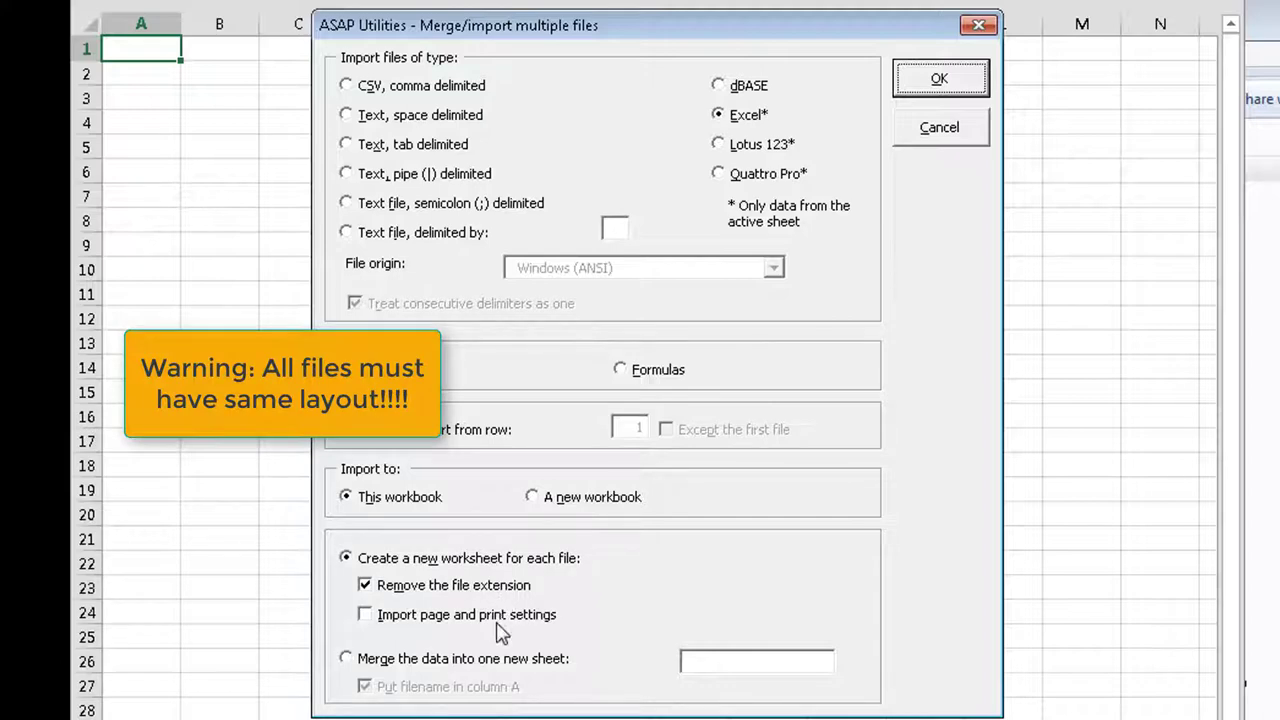
click(939, 85)
shift+click(587, 492)
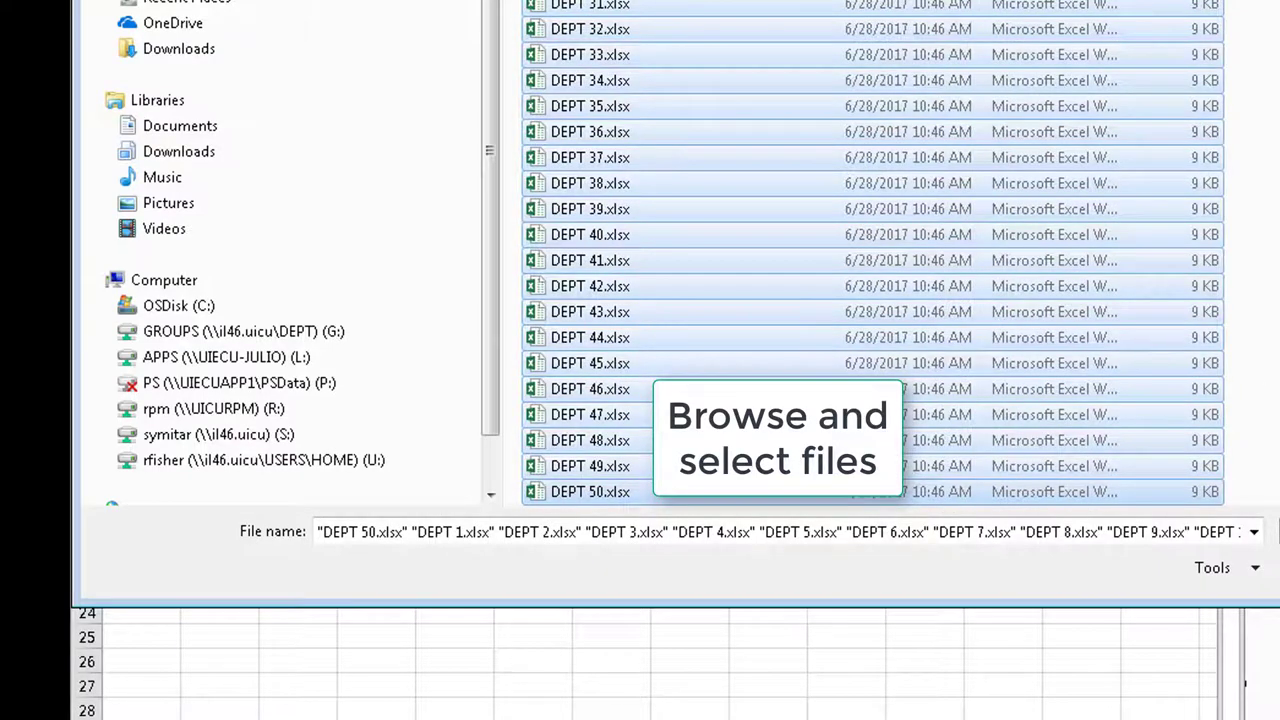
key(Return)
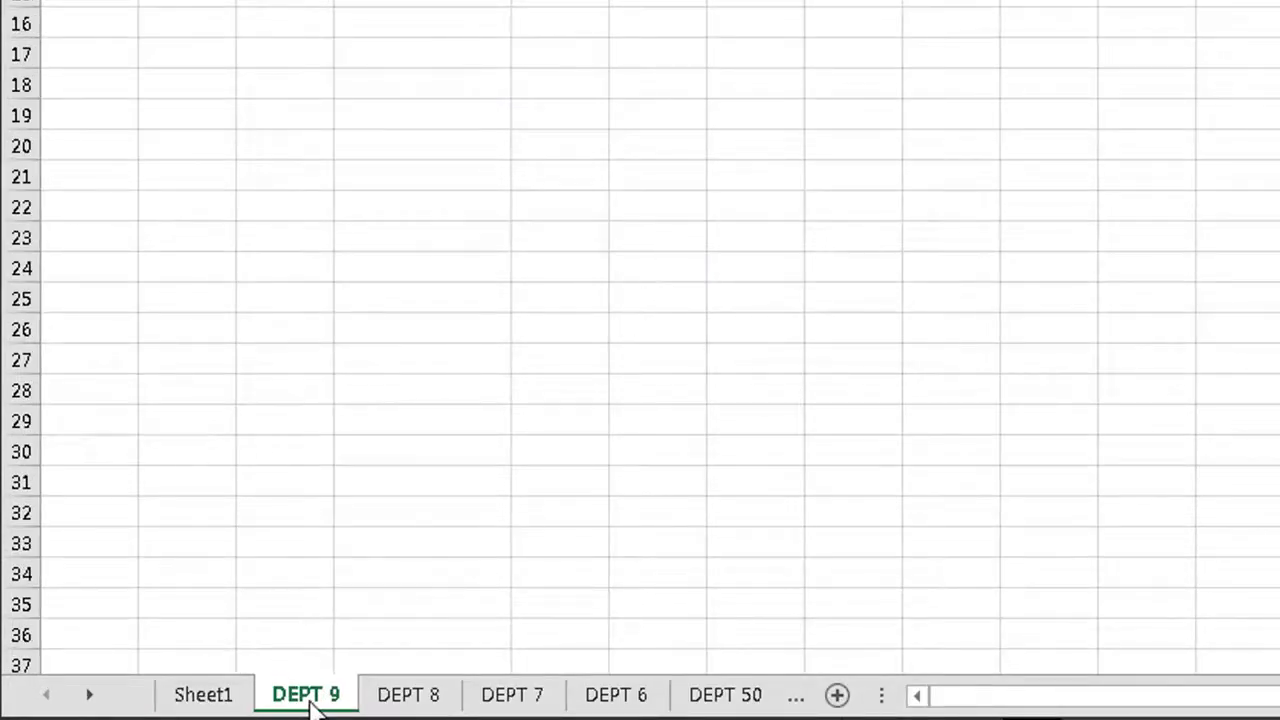
Step: Look through the imported department sheets and their names, starting with DEPT 8, and check the imported budget amounts
click(380, 697)
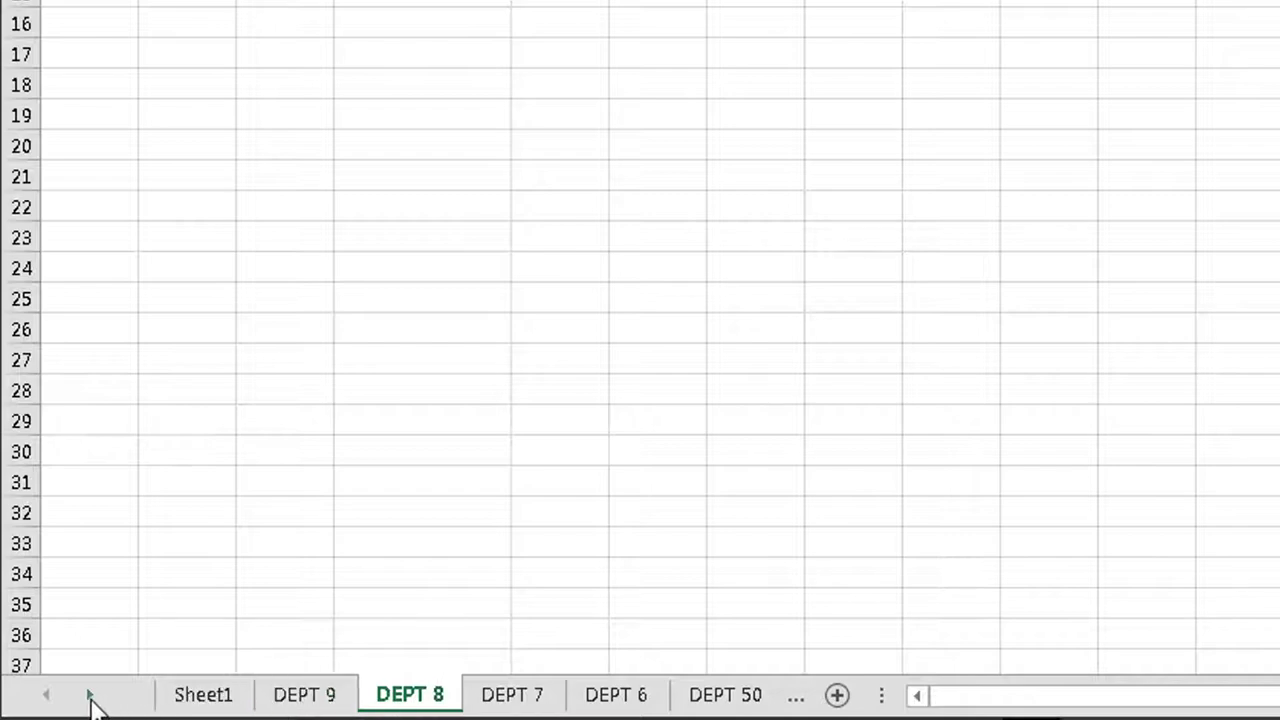
click(89, 696)
drag(89, 696, 89, 696)
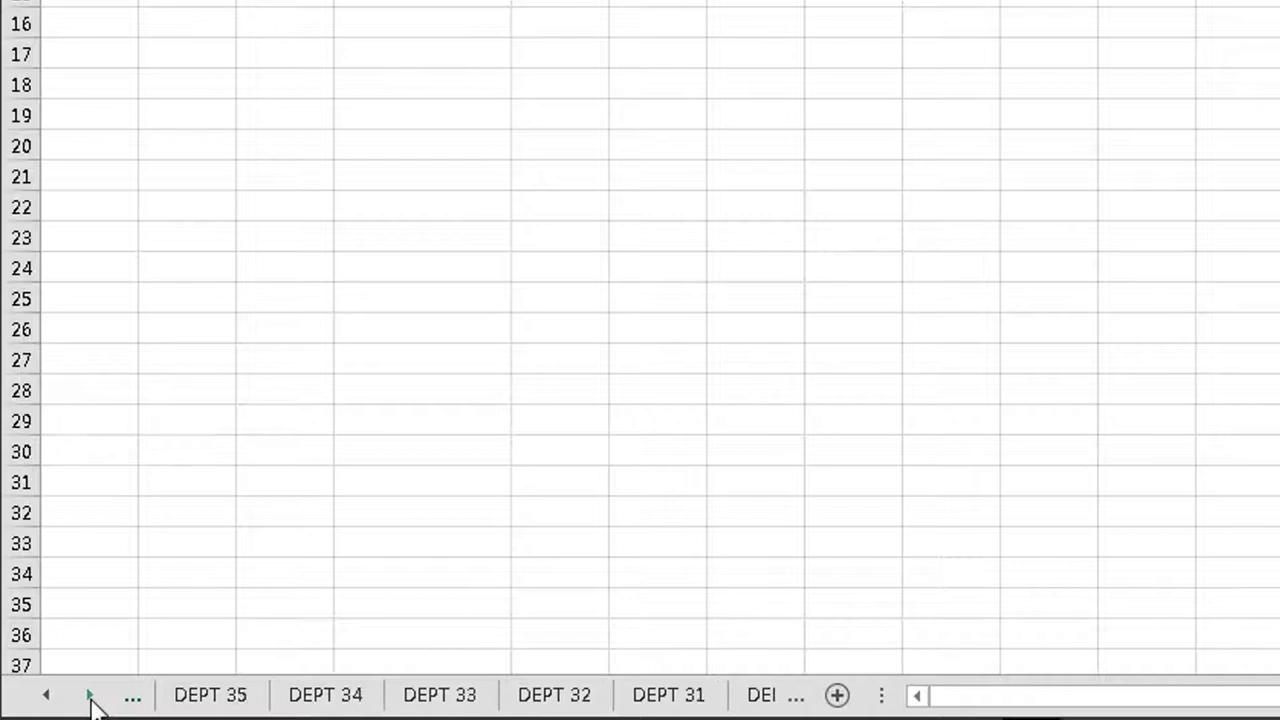
click(89, 694)
click(89, 694)
click(47, 694)
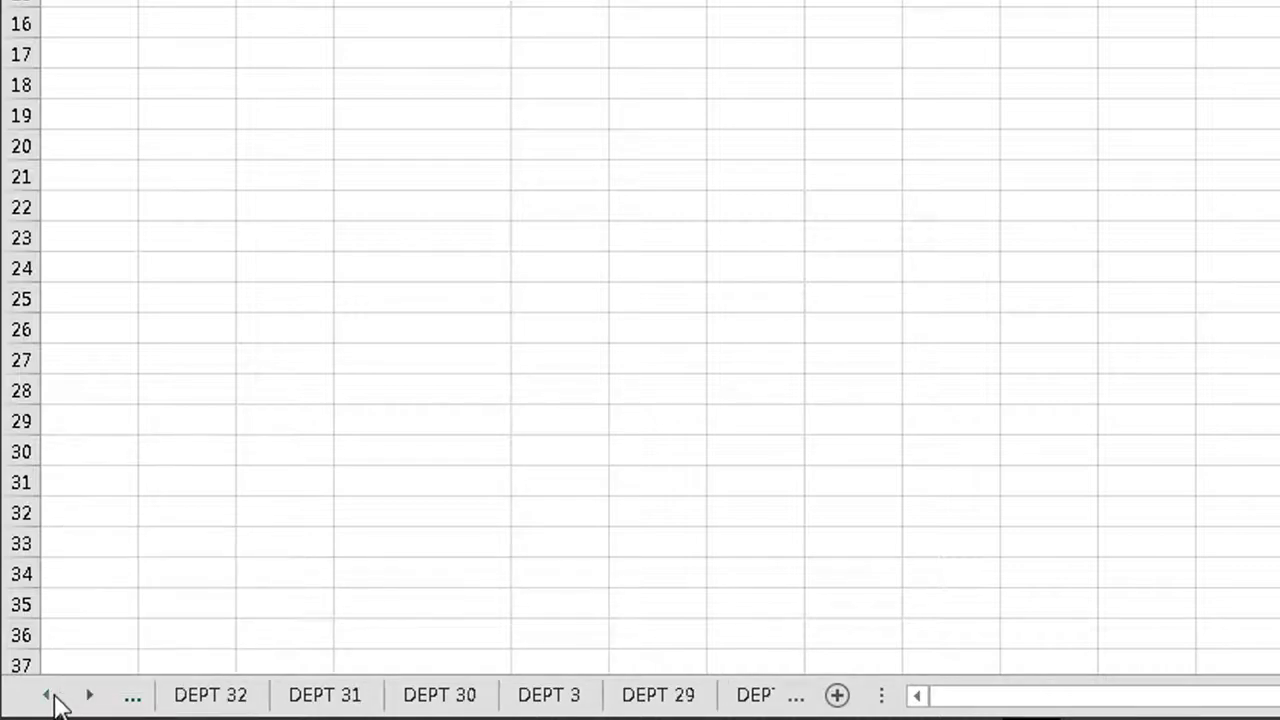
drag(47, 694, 52, 696)
click(298, 67)
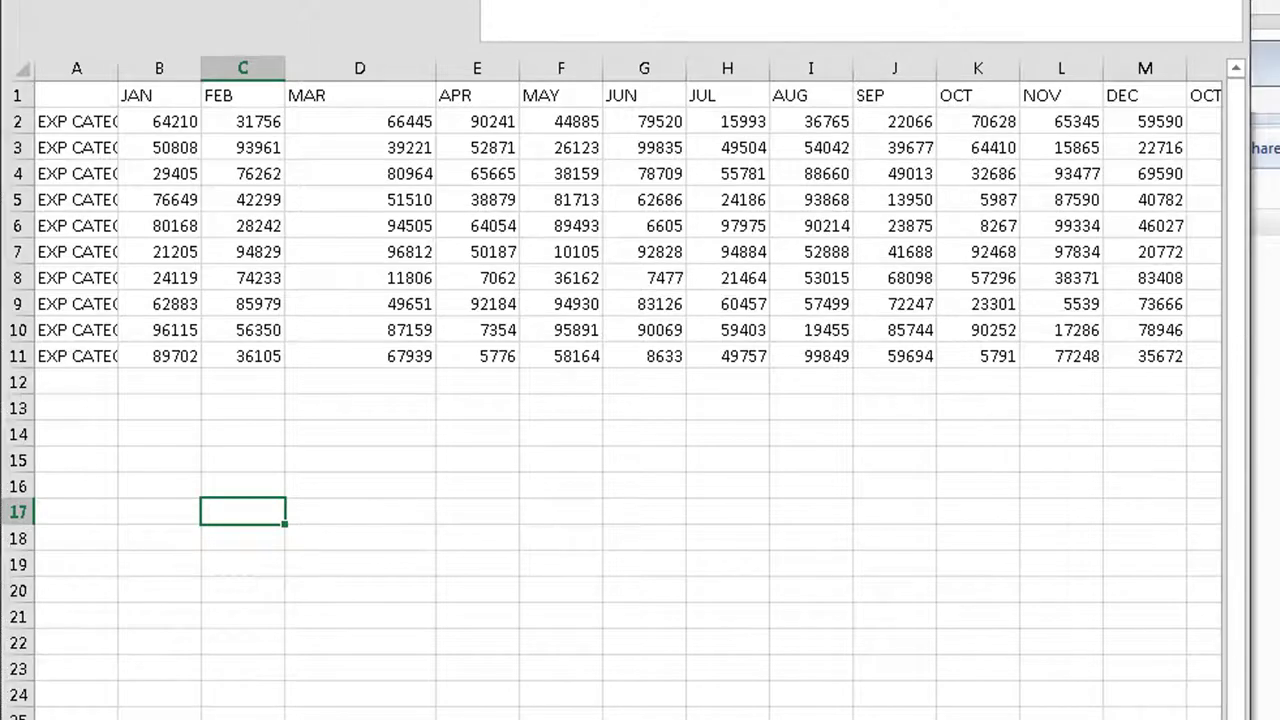
Step: Insert each sheet's own name into cells Q2:Q11 on all 50 department sheets at once, DEPT 9 through DEPT 1
drag(1249, 400, 1279, 400)
click(76, 94)
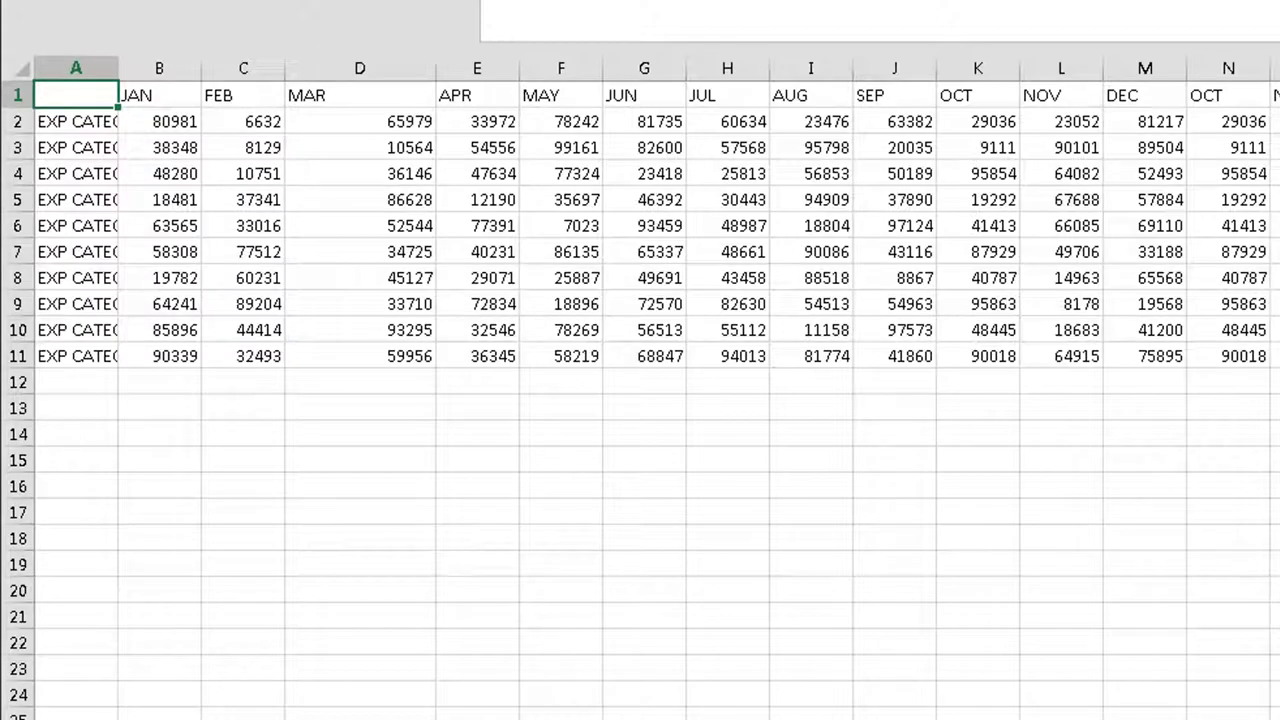
drag(1207, 99, 1214, 287)
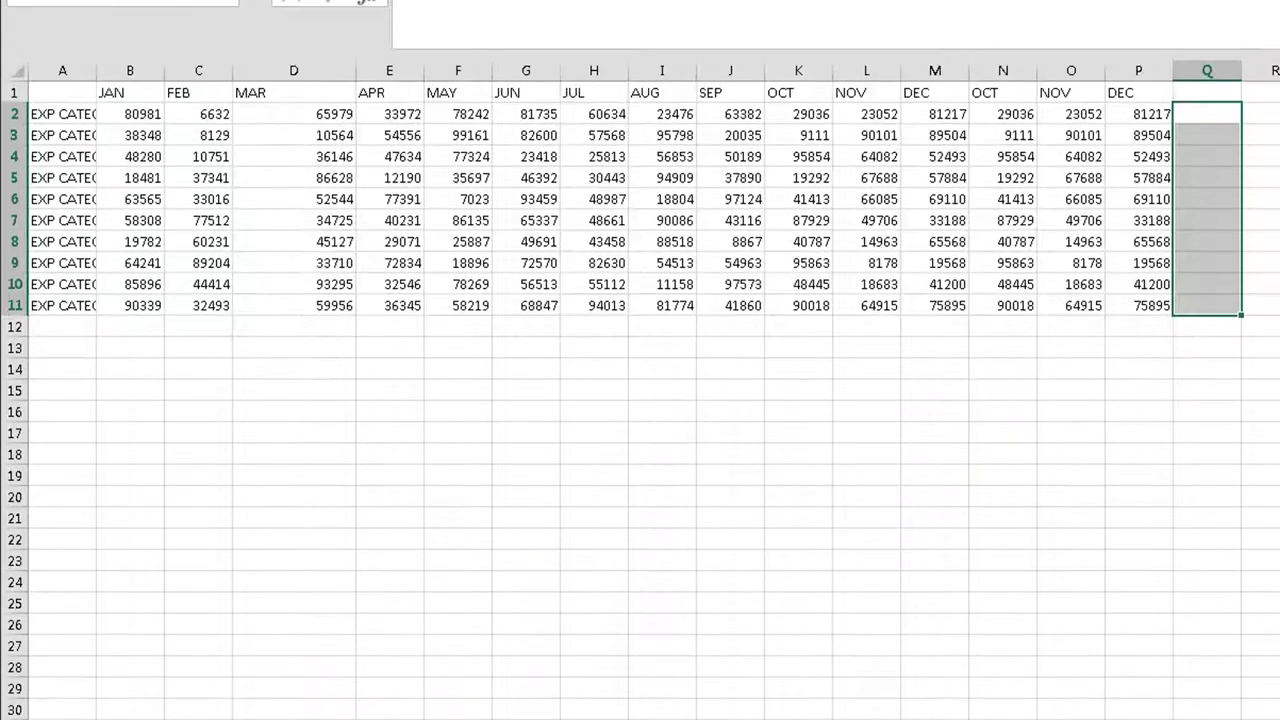
click(238, 40)
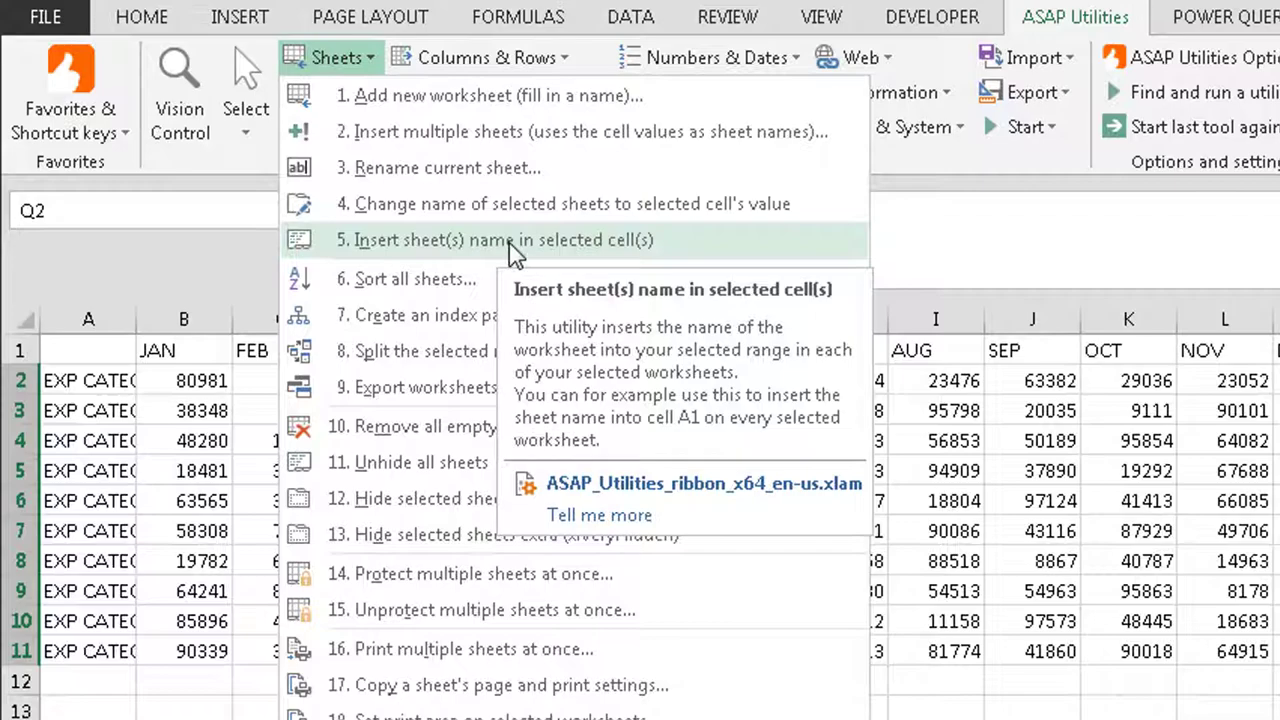
click(512, 240)
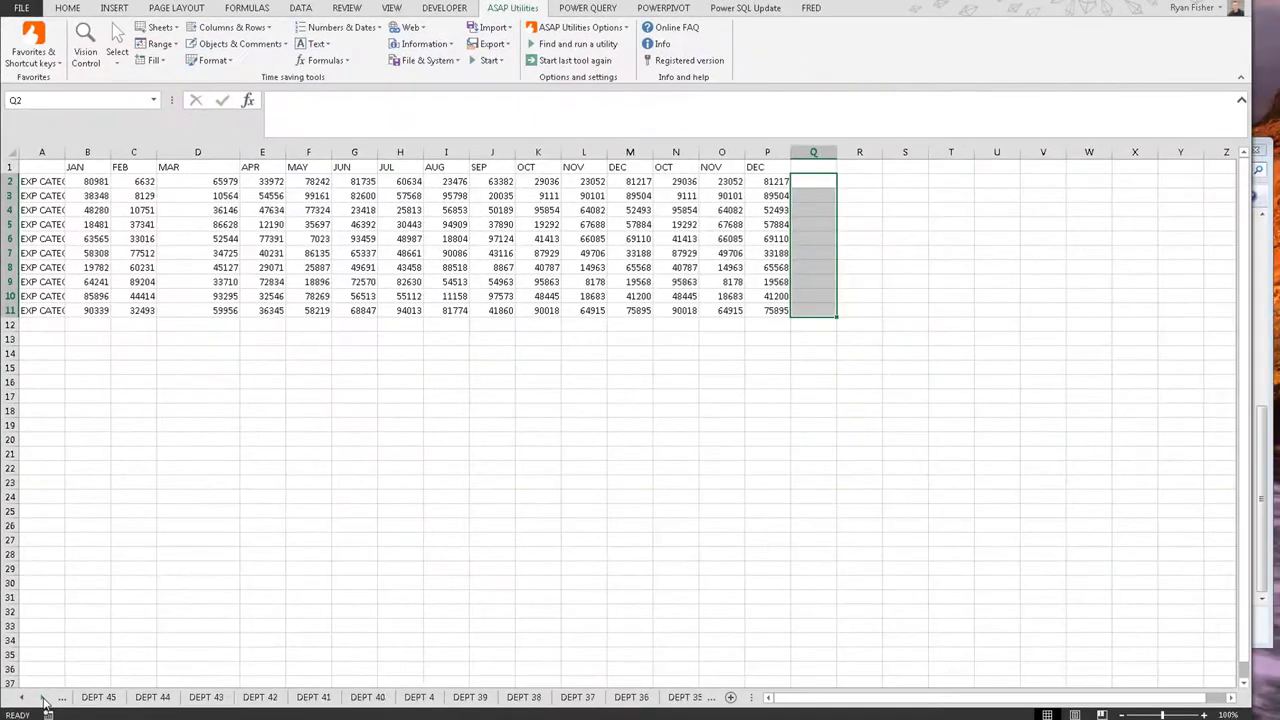
click(45, 703)
drag(45, 703, 45, 703)
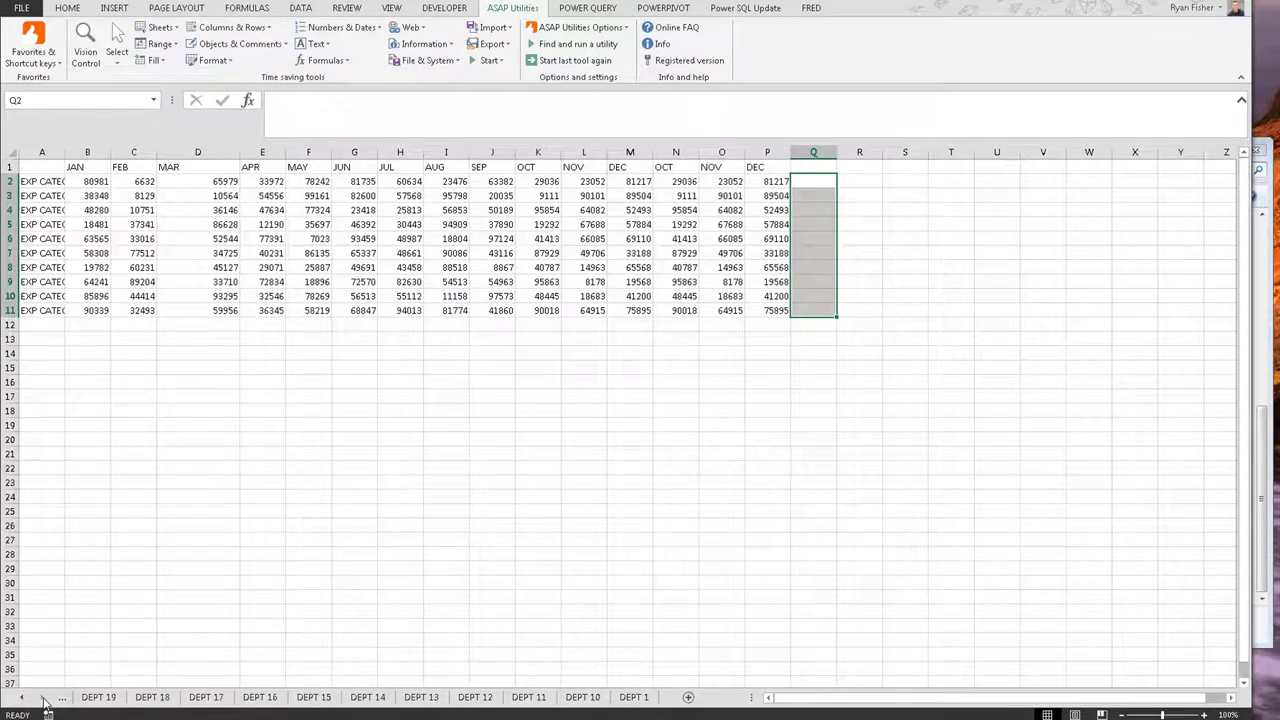
click(634, 697)
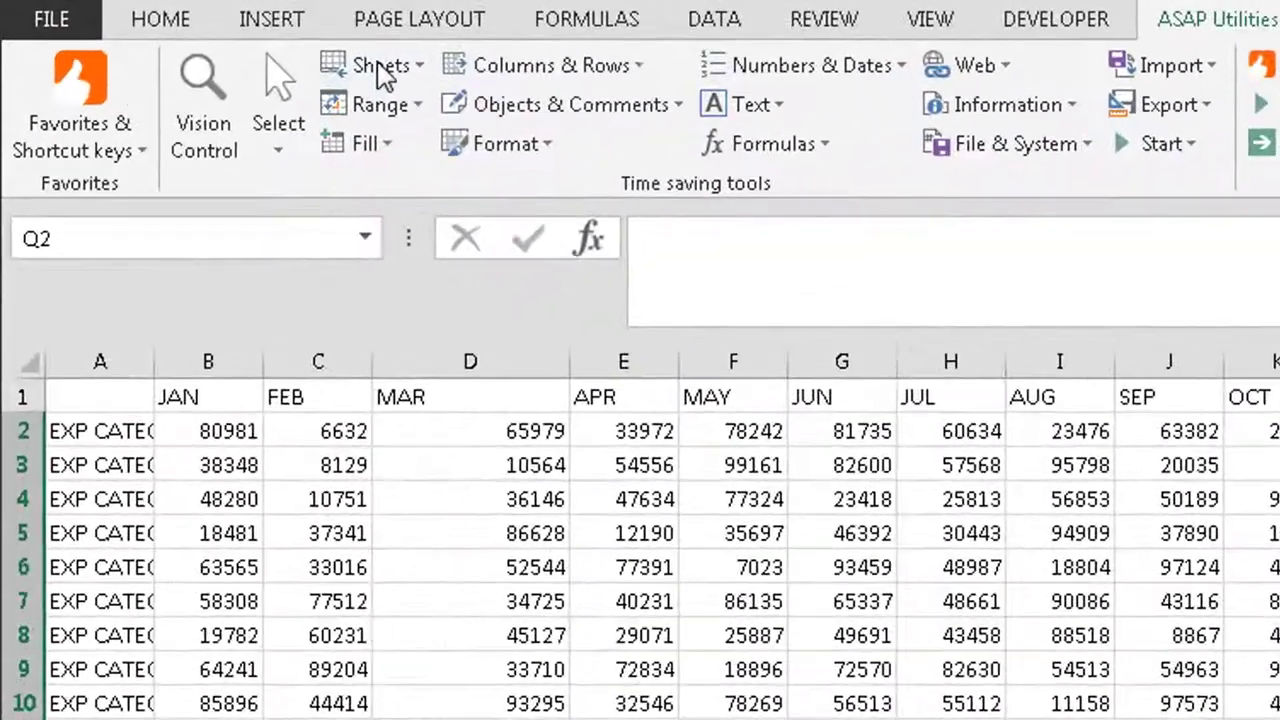
click(385, 72)
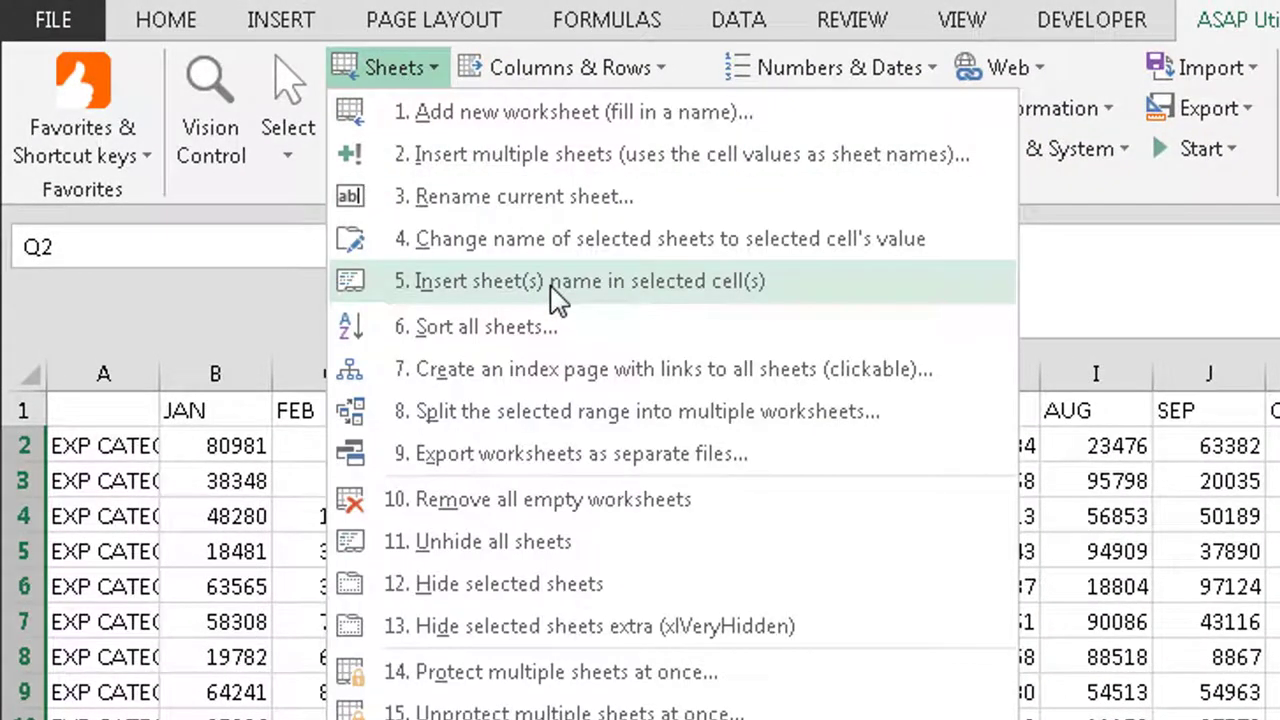
click(557, 290)
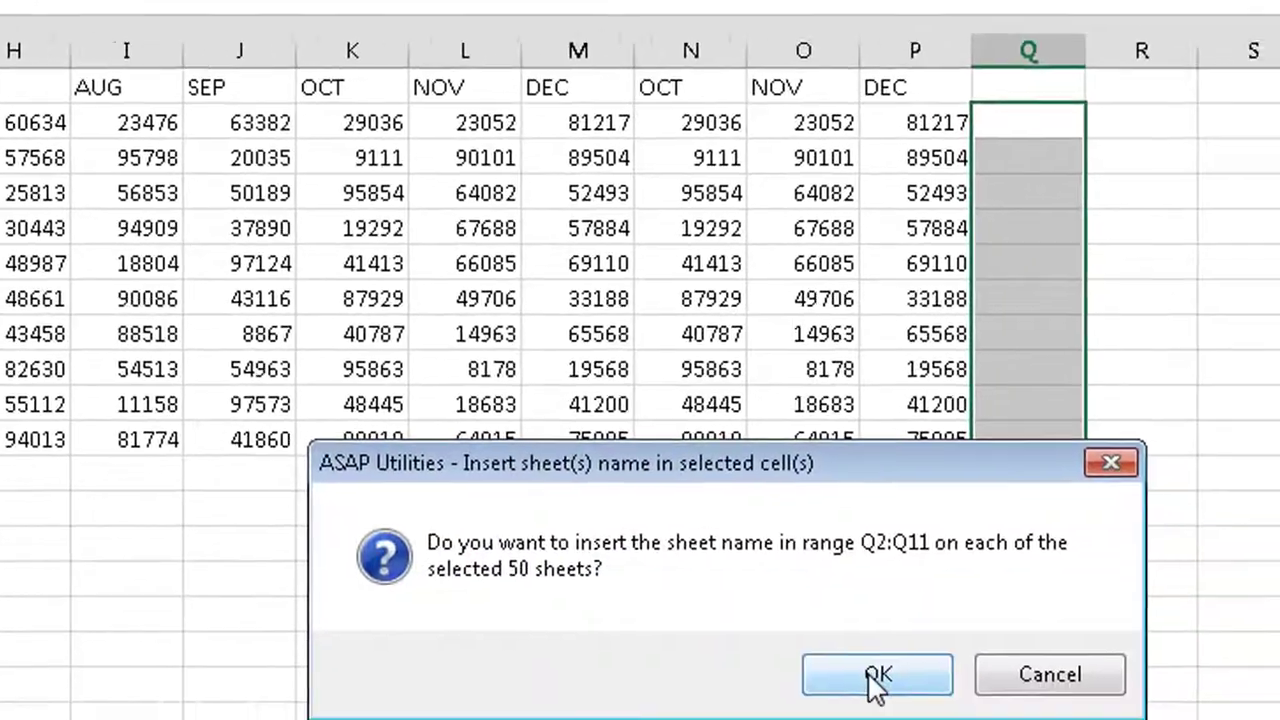
click(871, 677)
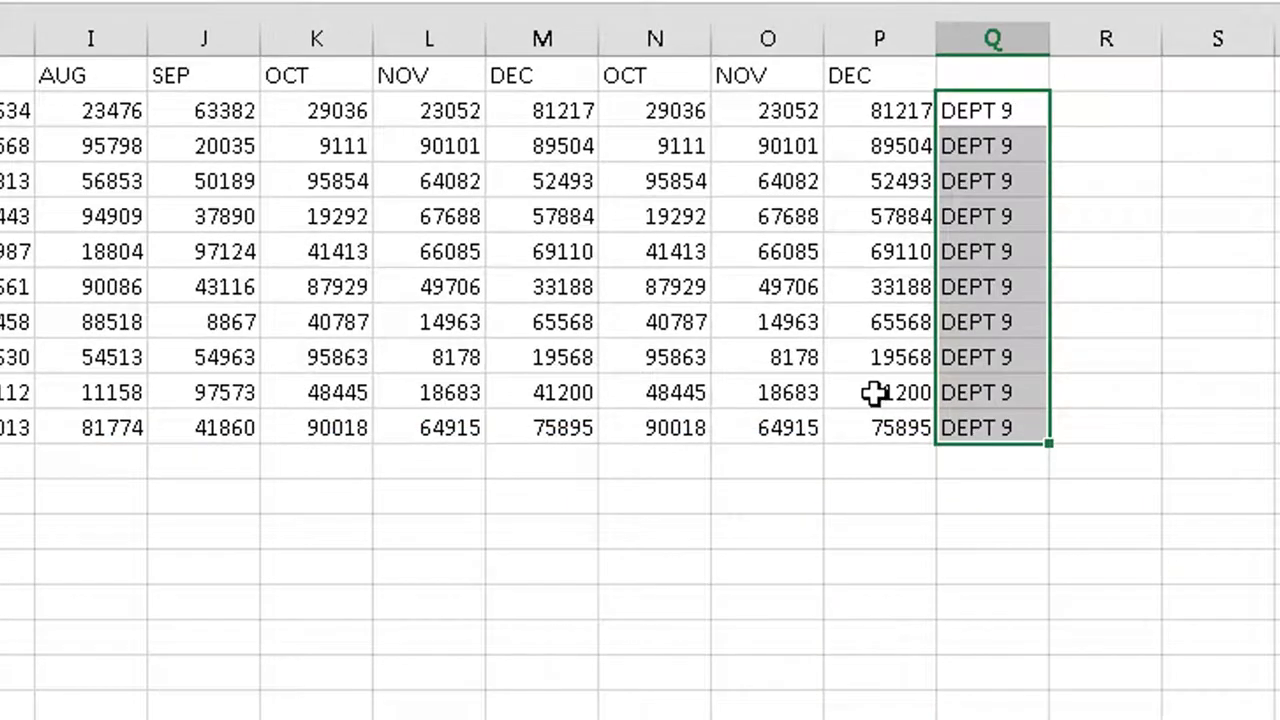
Step: Look through several department sheets to check the sheet names inserted in column Q
click(983, 325)
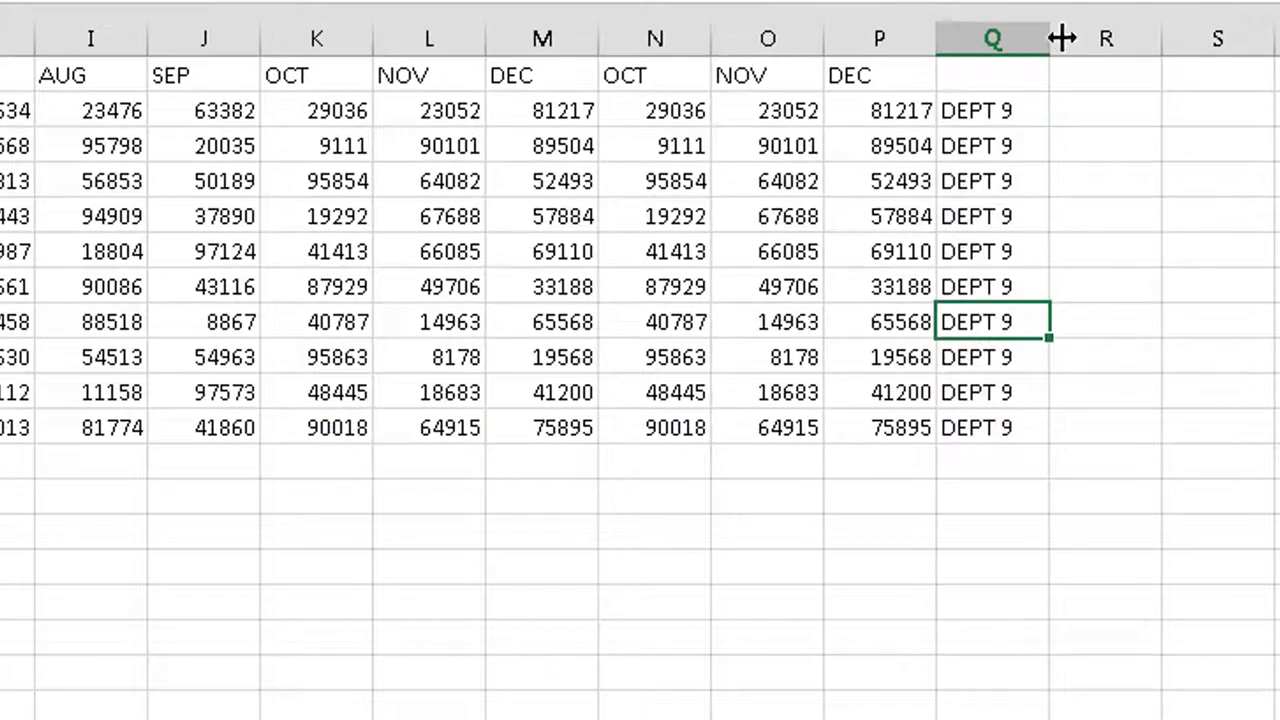
click(1015, 146)
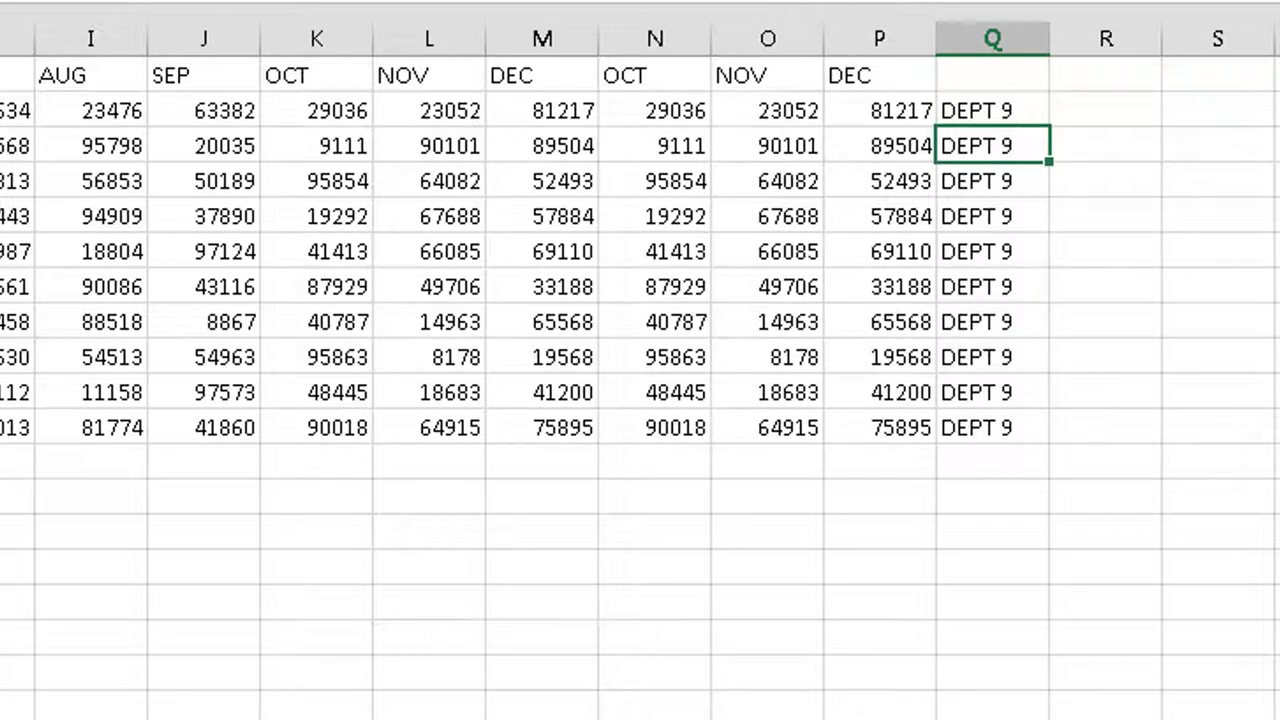
key(ctrl+Page_Up)
key(ctrl+Page_Up)
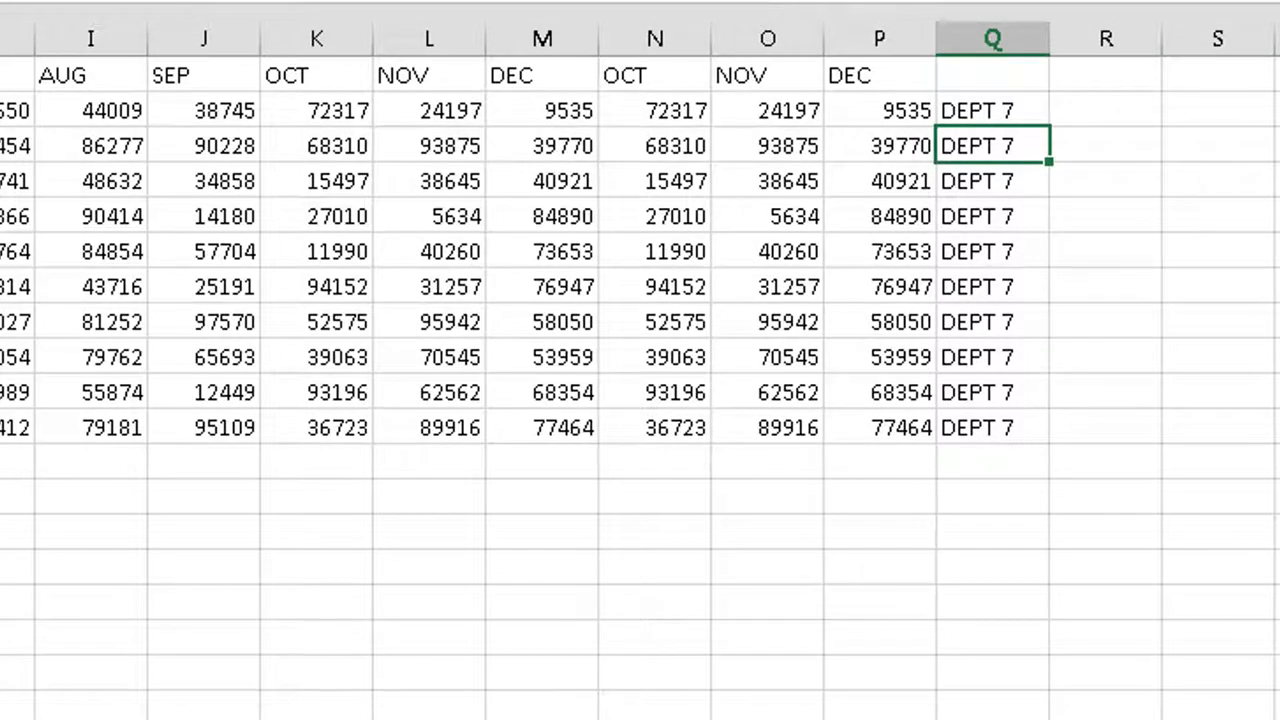
key(ctrl+Page_Up)
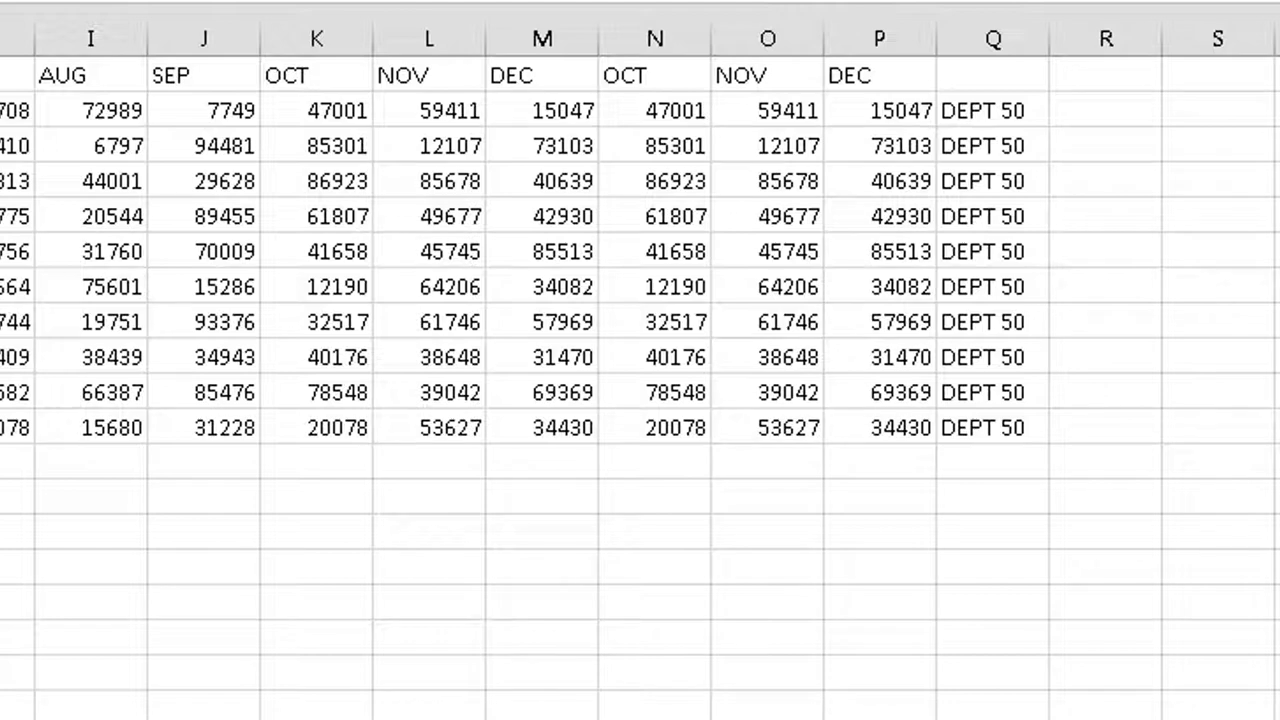
Step: Put together rows 2:11 from the 50 selected department sheets on a new worksheet, copying the values
key(shift+space)
key(shift+Down)
key(shift+Down)
key(shift+Down)
key(shift+Down)
key(shift+Down)
key(shift+Down)
key(shift+Down)
key(shift+Down)
key(shift+Down)
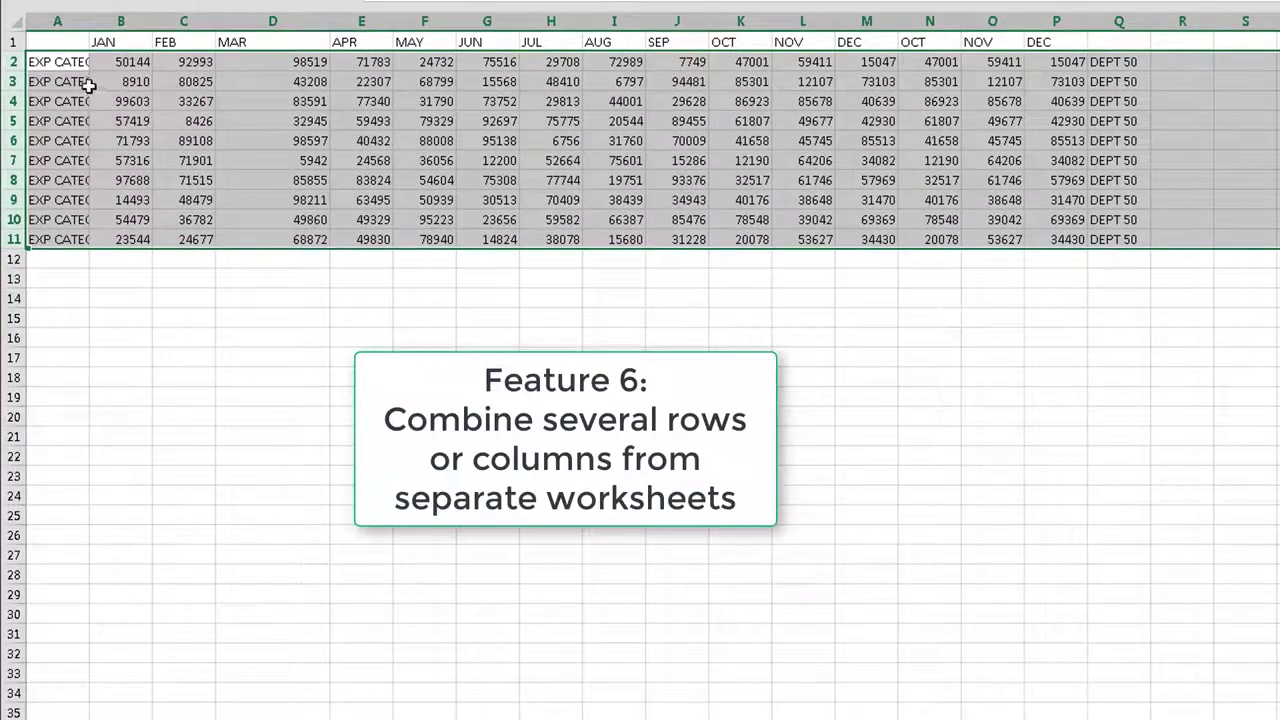
click(221, 0)
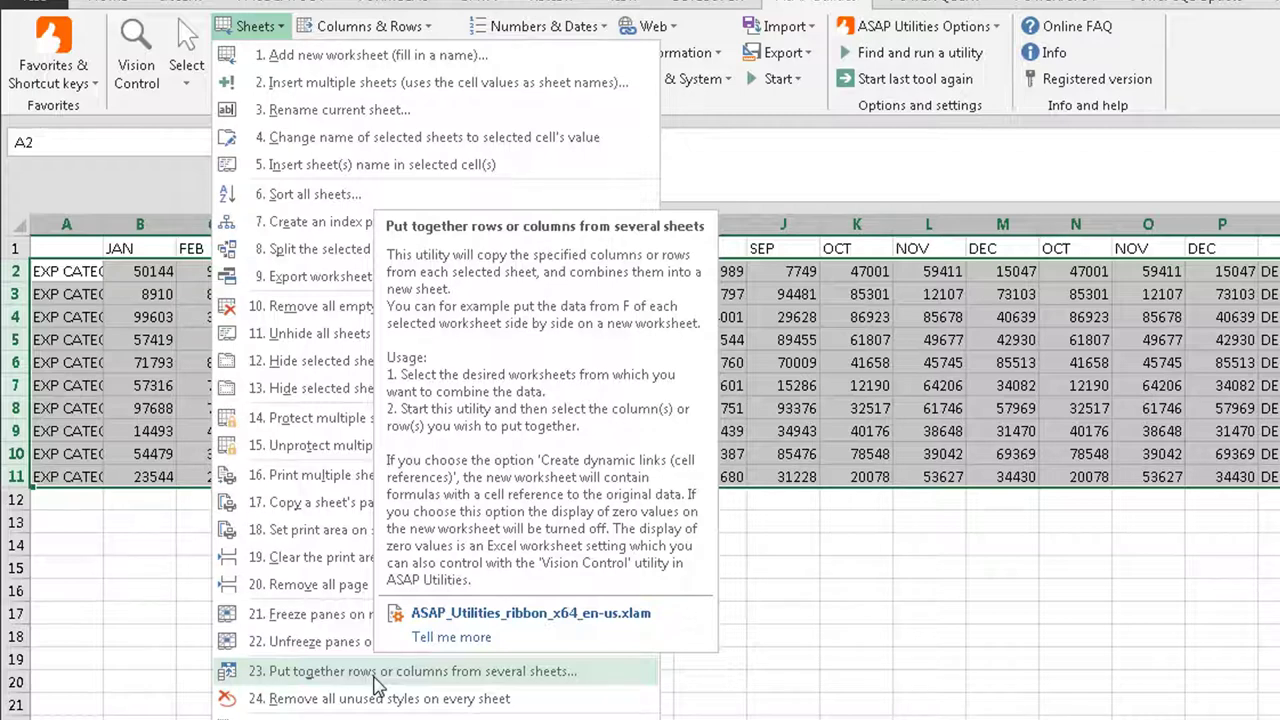
click(376, 675)
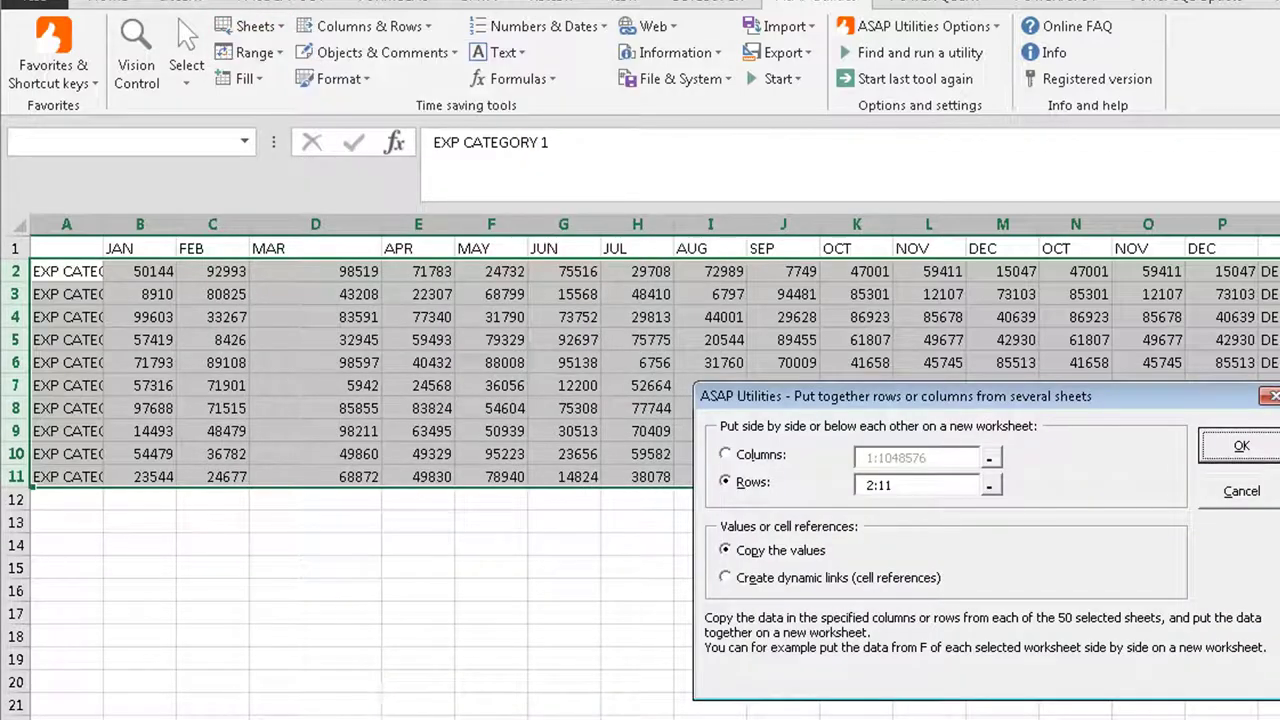
click(1258, 452)
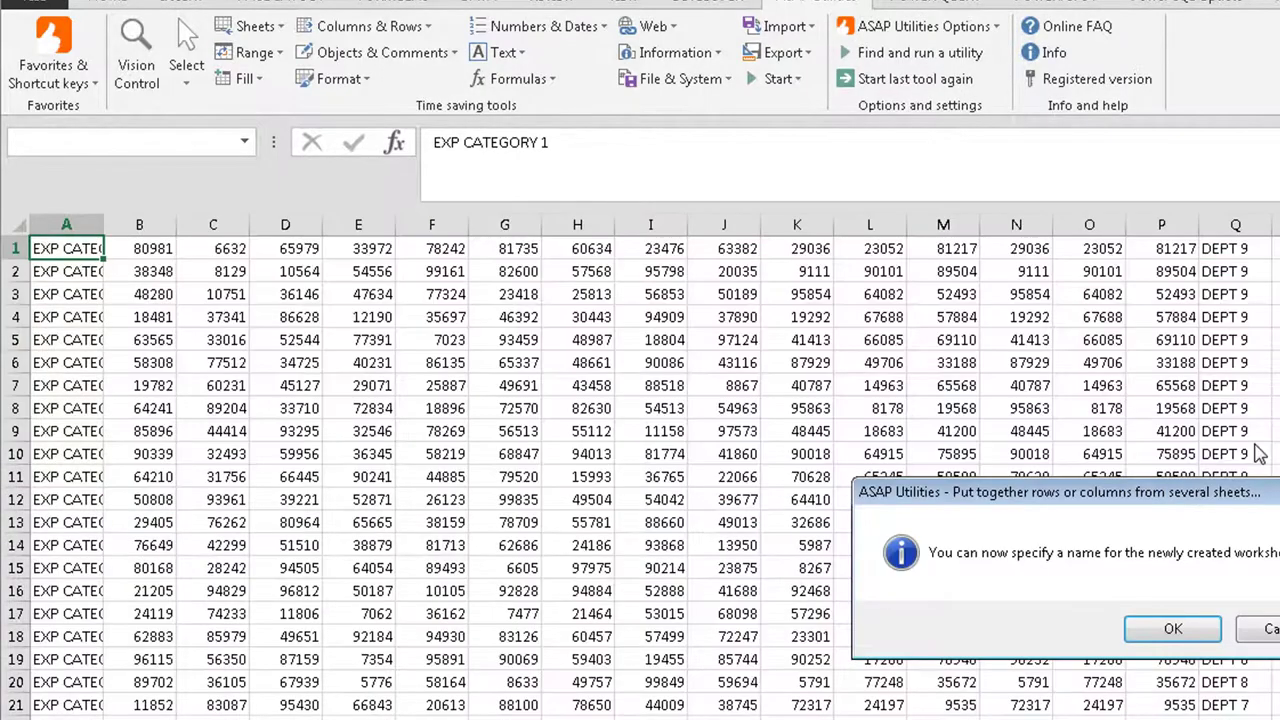
Step: Name the newly created combined worksheet "all"
click(1200, 627)
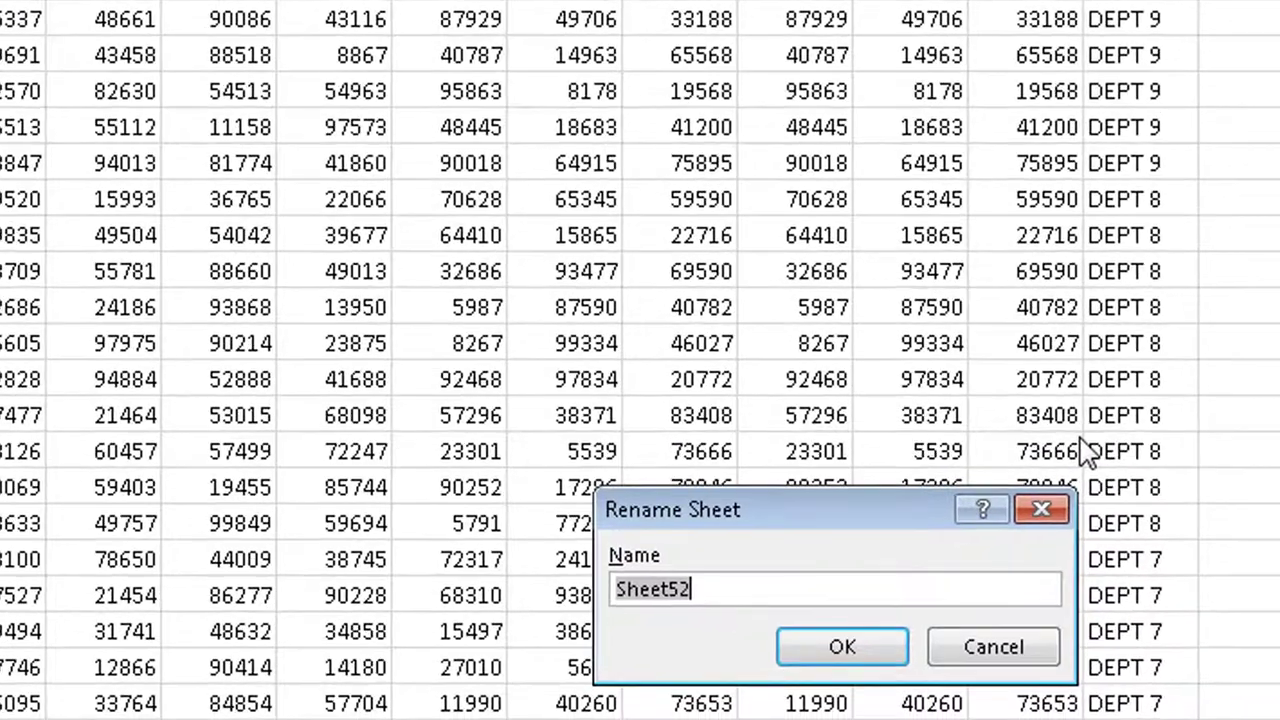
text(all)
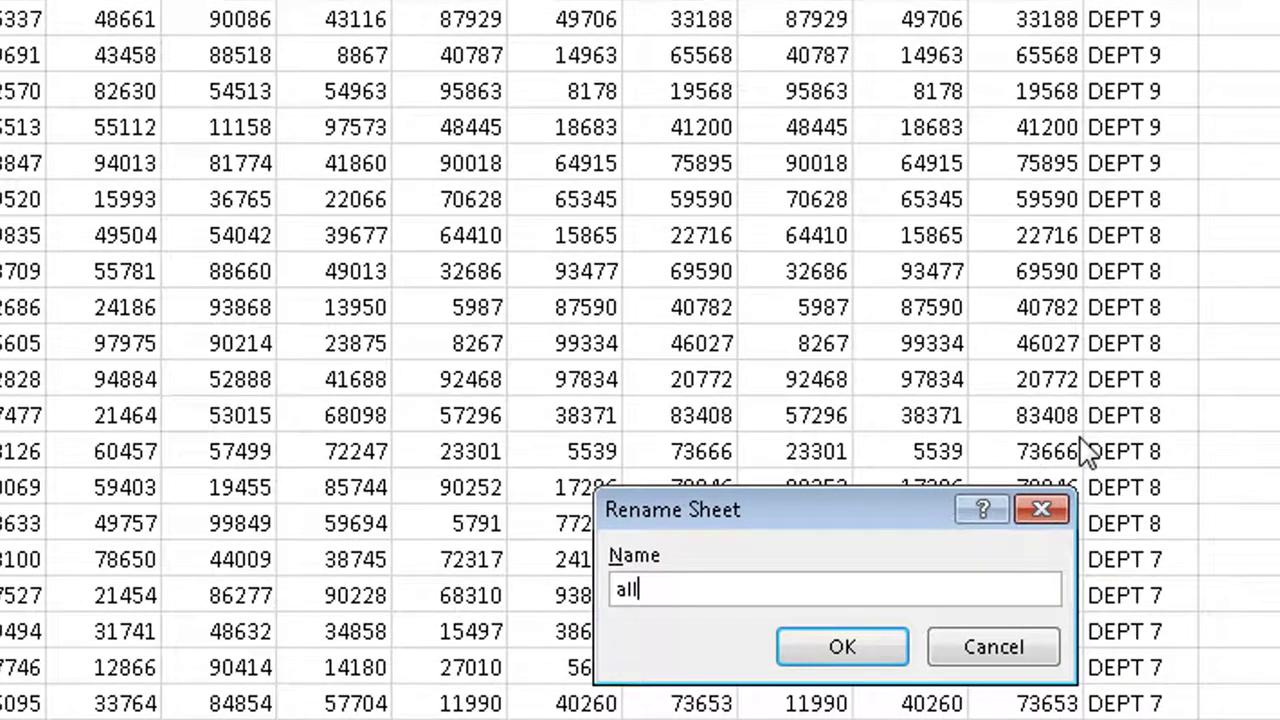
key(Return)
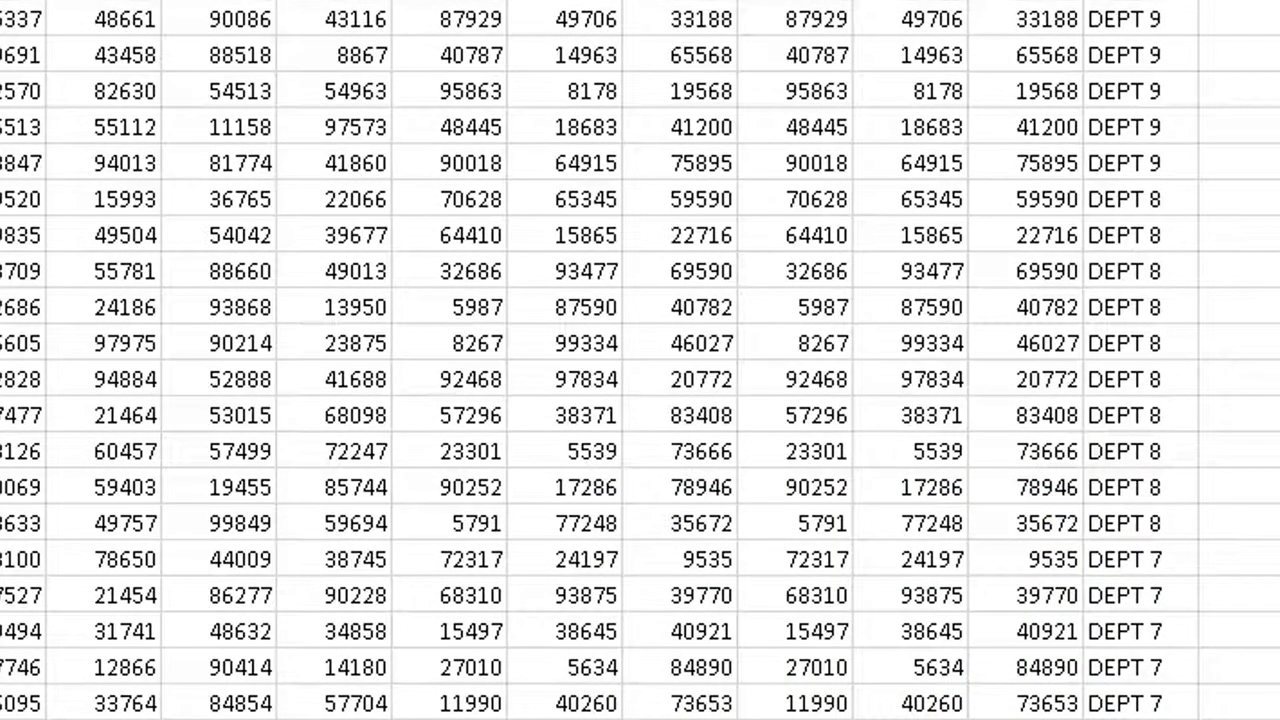
Step: Add a header row above the combined data, with "acct" in column A and "jan" in column B
scroll(581, 361, up, 1)
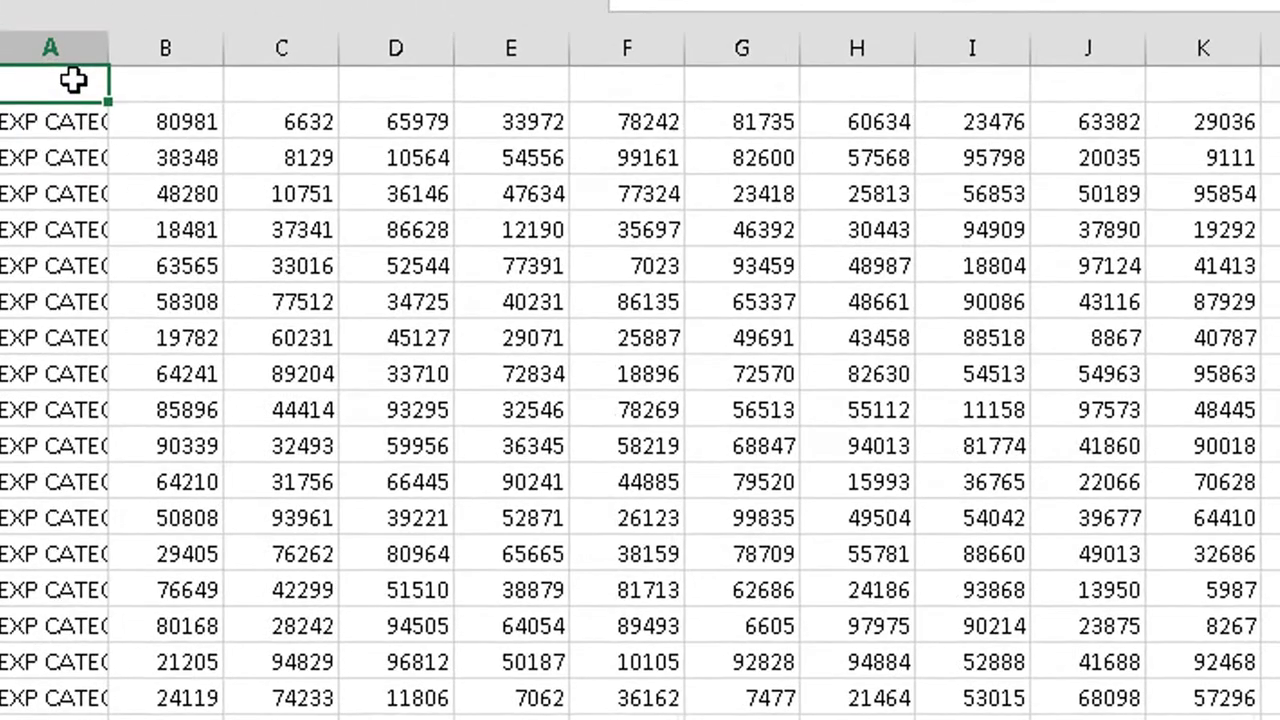
text(acct)
key(Tab)
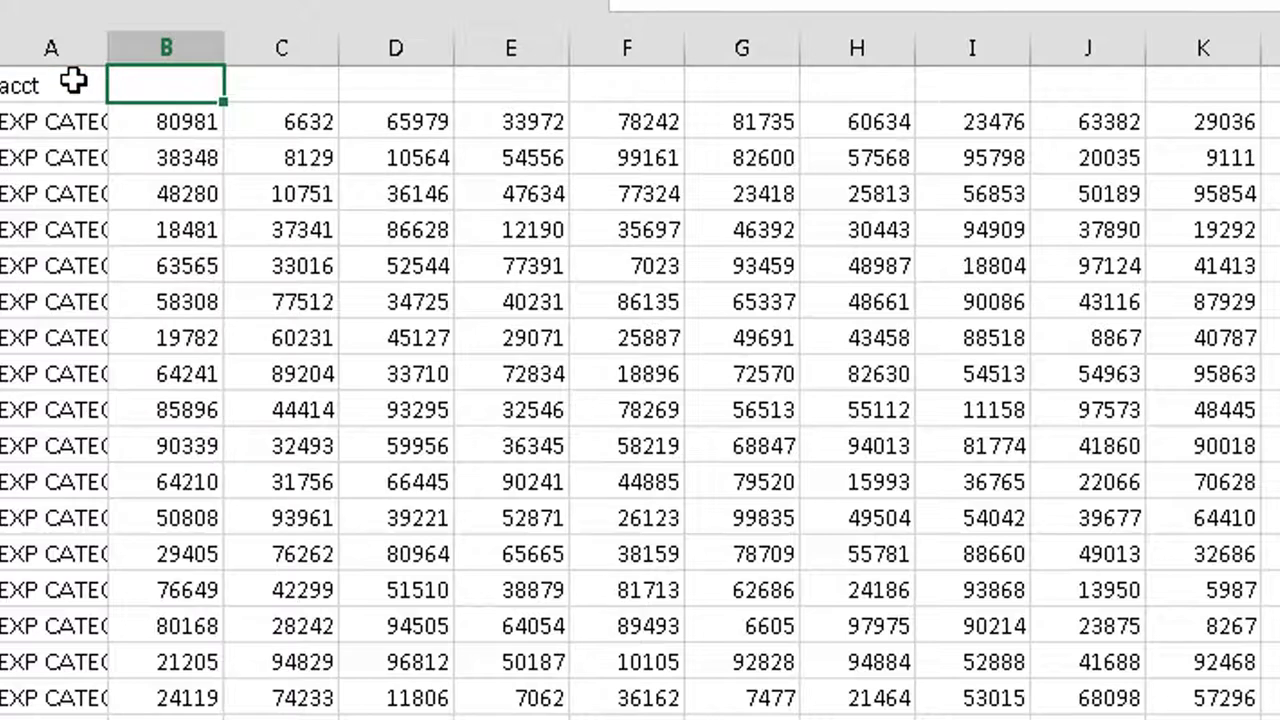
text(jan)
key(Return)
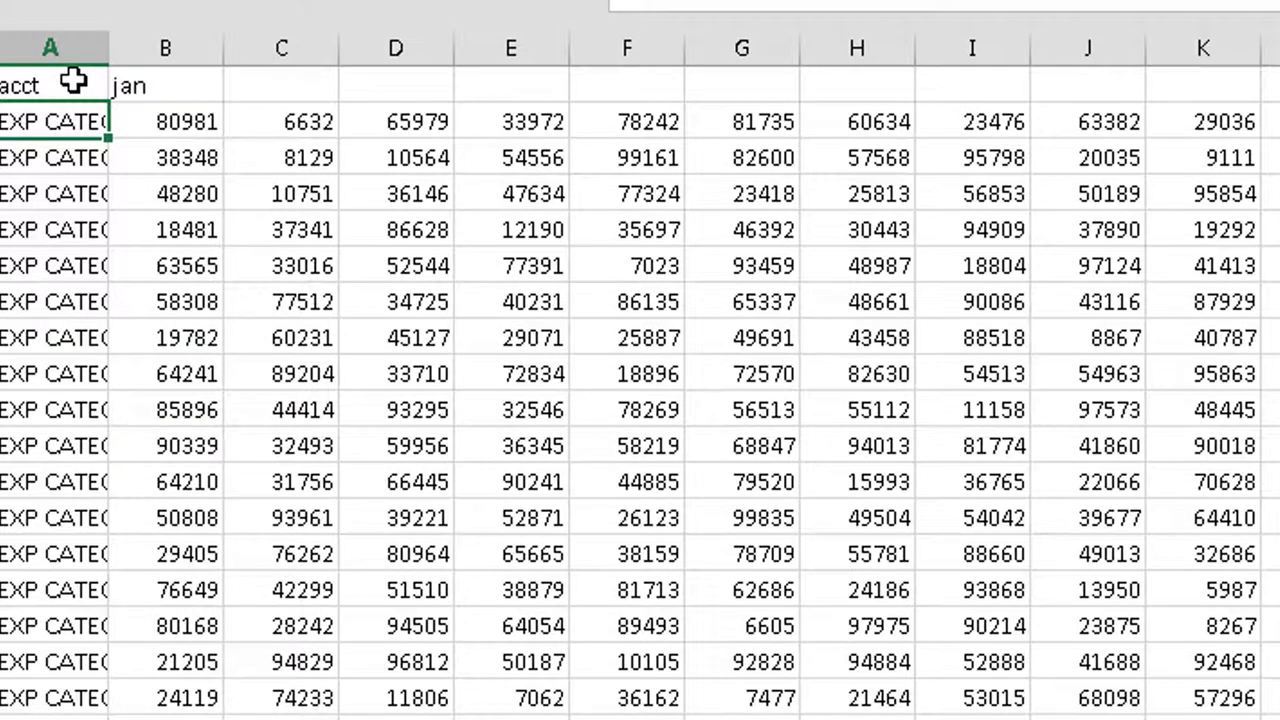
Step: Fill the month headers from "jan" in B1 across row 1 through column P
click(185, 86)
drag(222, 101, 1270, 96)
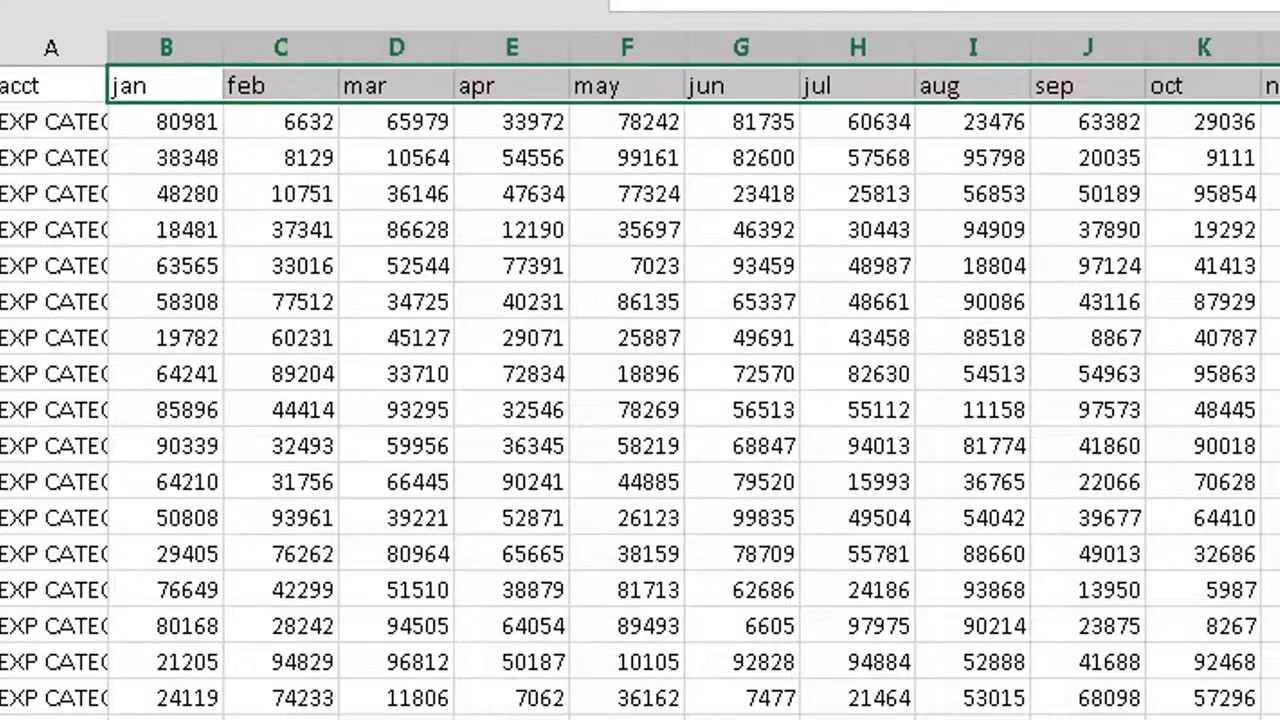
click(1272, 86)
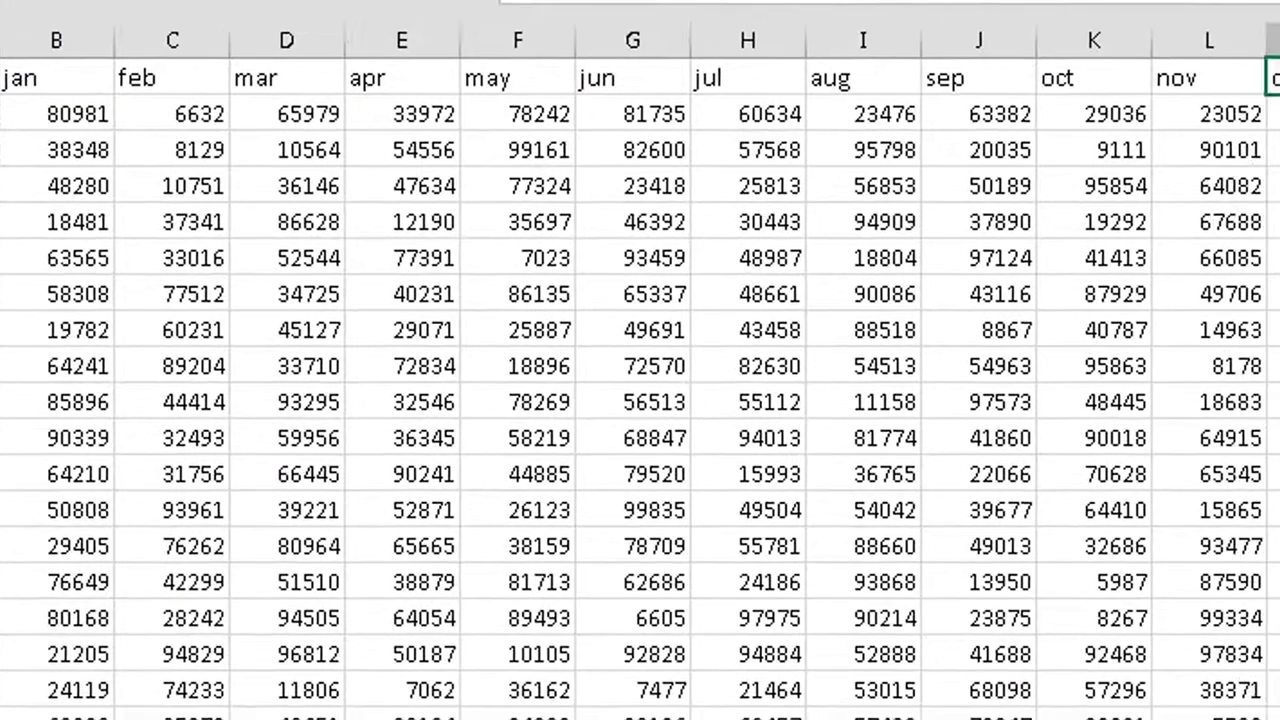
drag(1278, 95, 1129, 81)
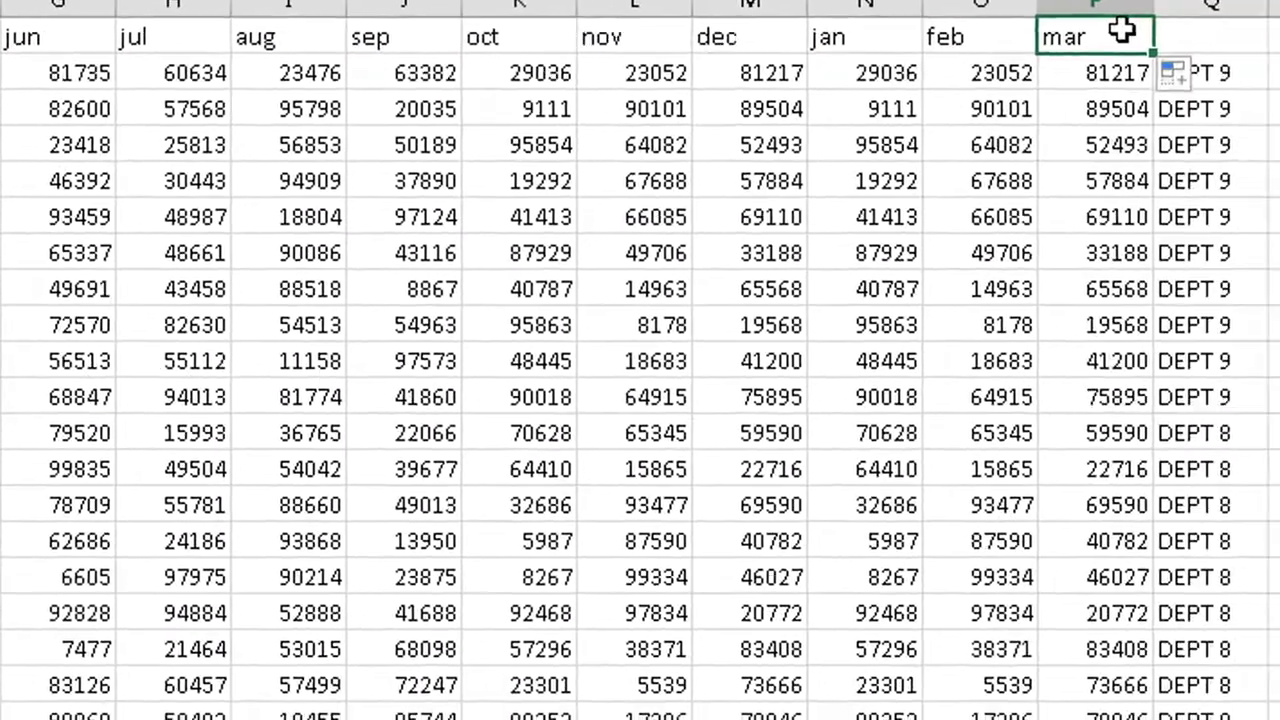
Step: Enter "dept name" as the header of column Q
click(1140, 38)
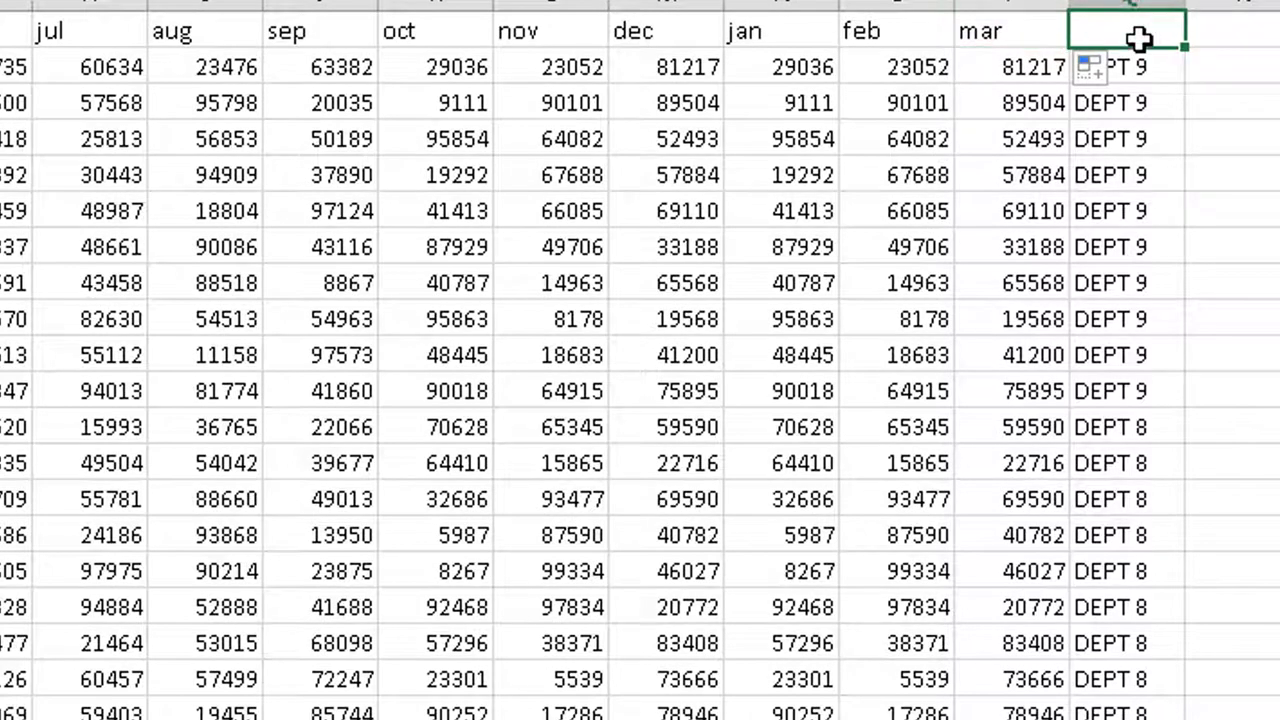
text(de)
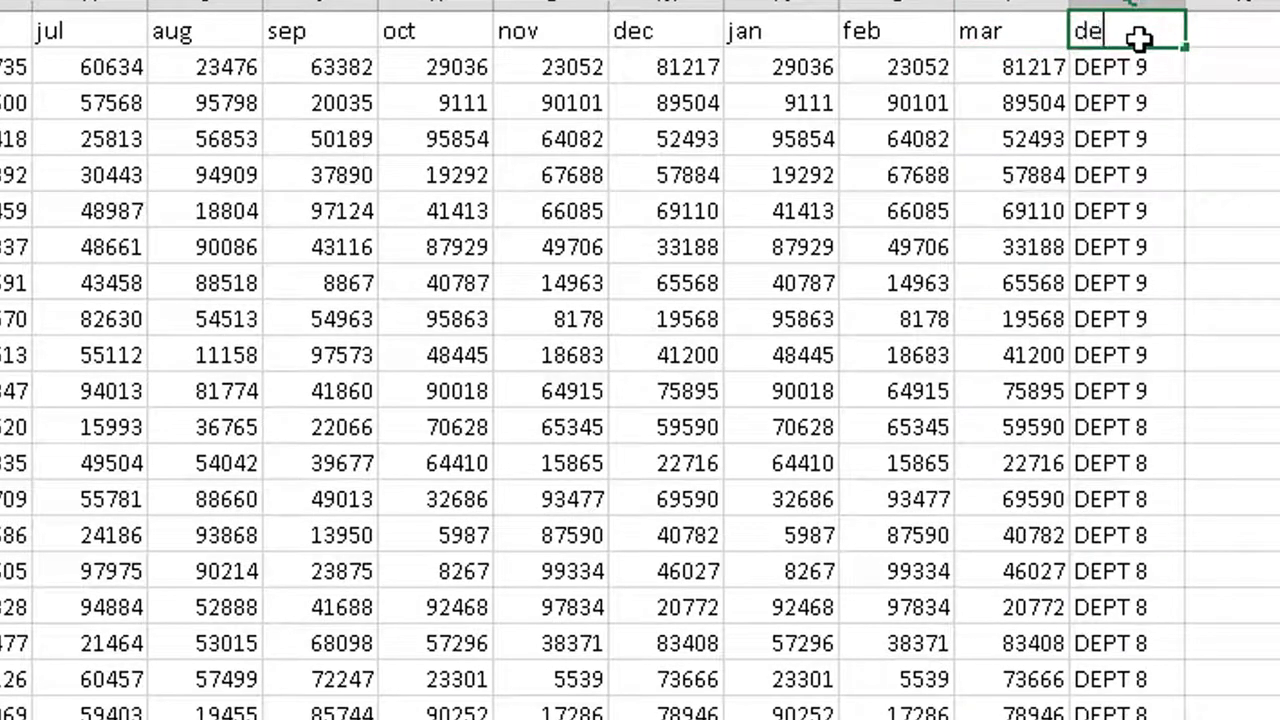
text(pt name)
key(Return)
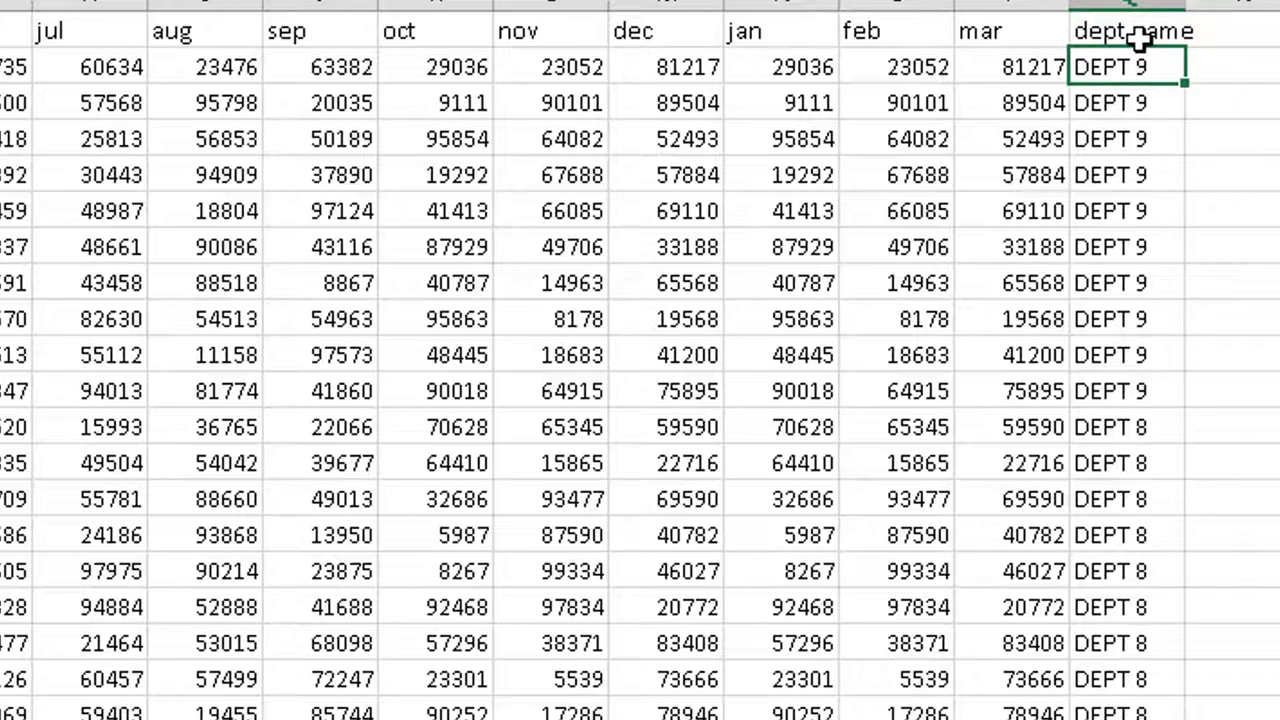
Step: Look down the combined data to check the rows from each department, and return to the header row
scroll(218, 474, down, 5)
click(246, 486)
scroll(251, 508, down, 15)
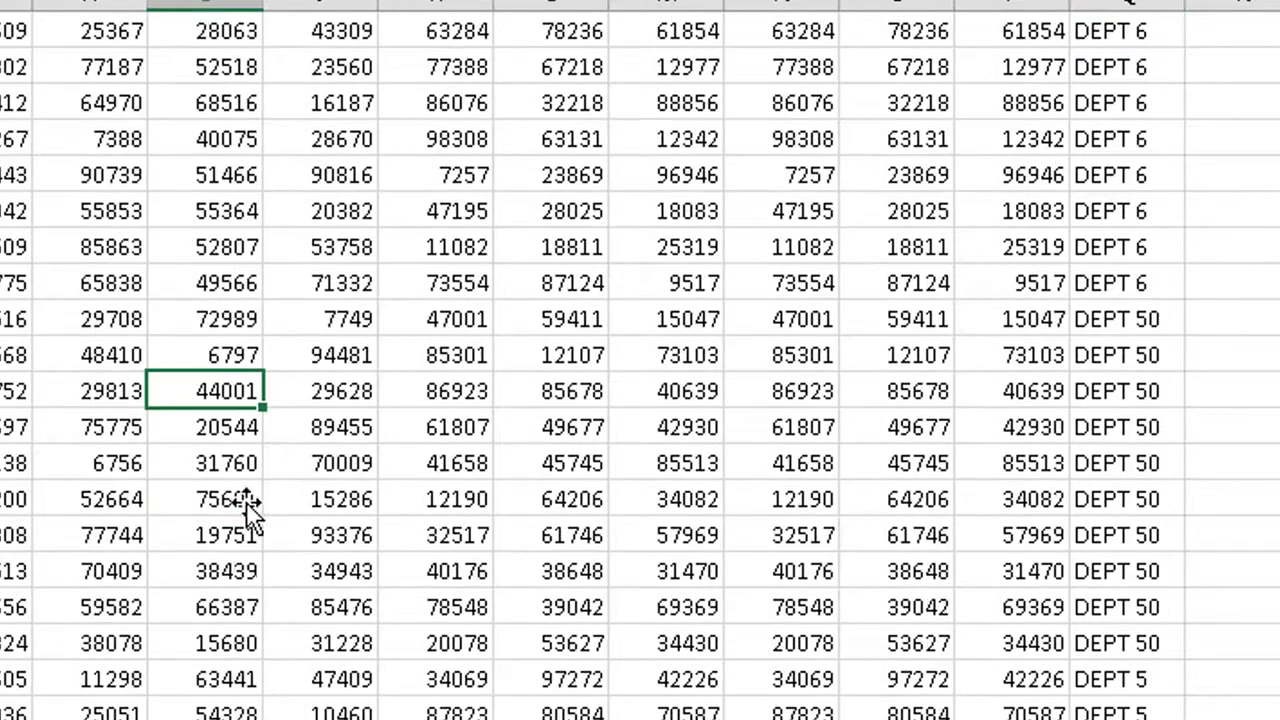
scroll(255, 575, down, 20)
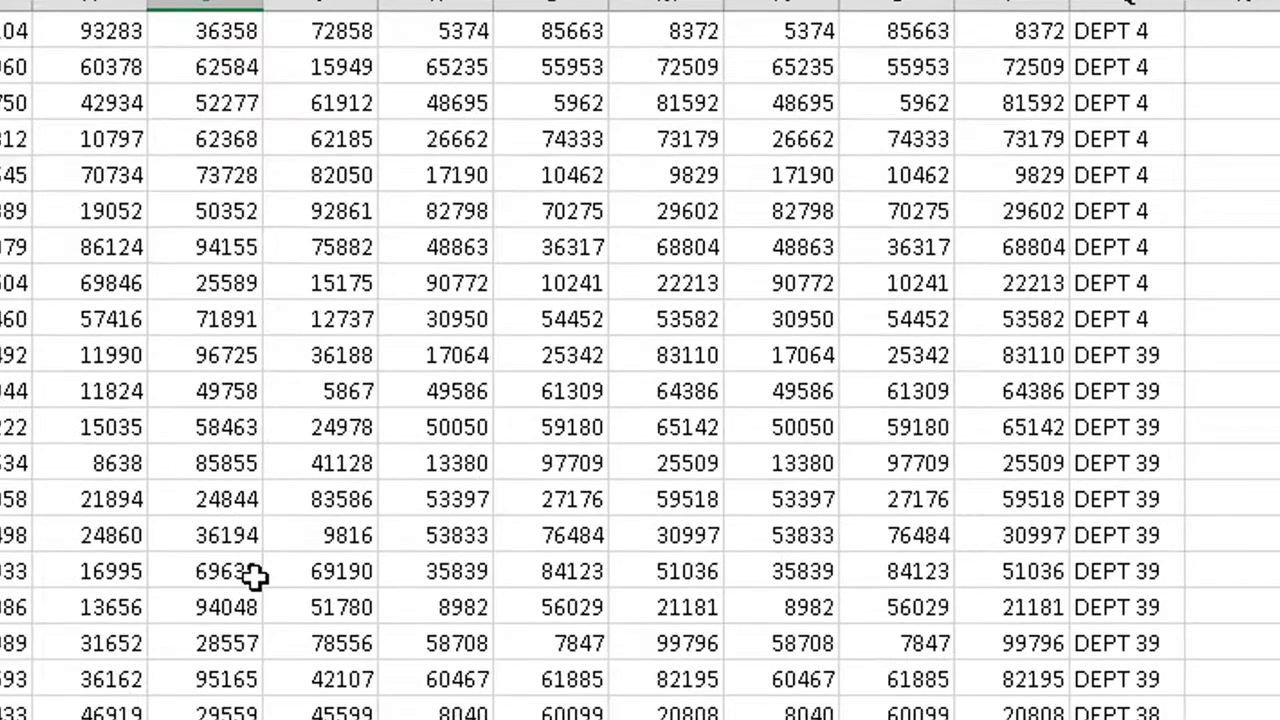
scroll(255, 575, down, 20)
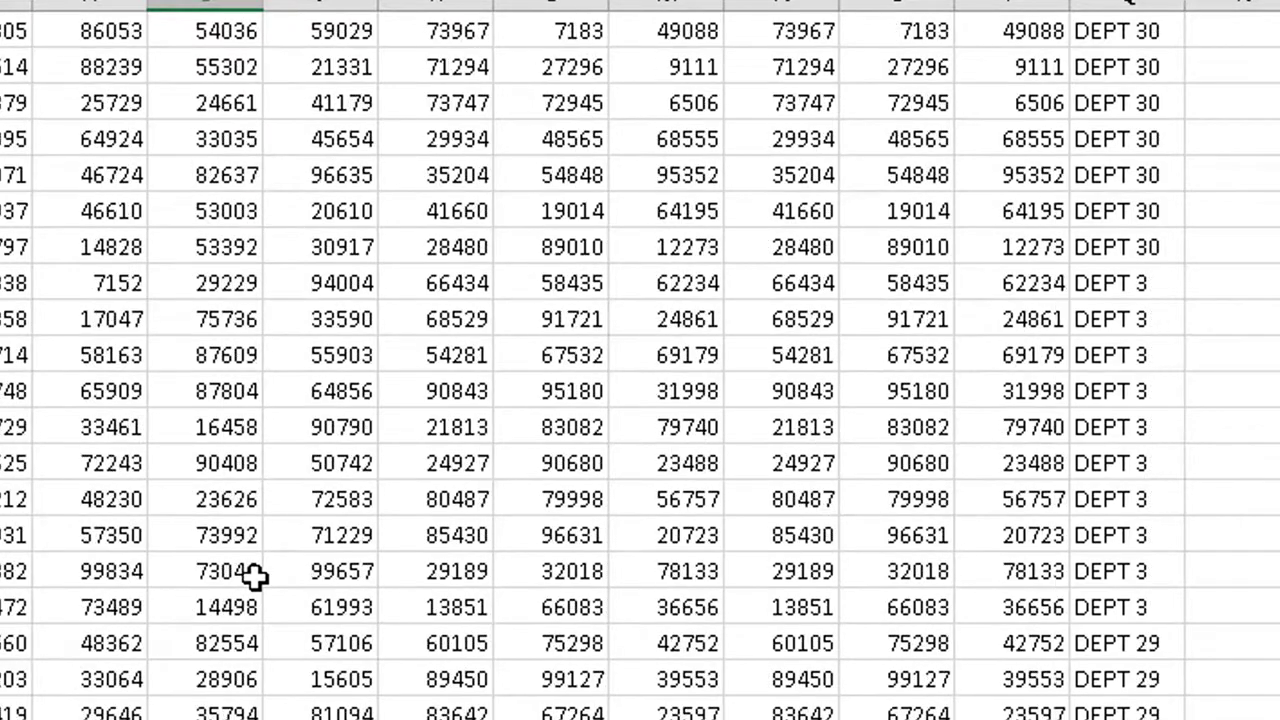
scroll(445, 577, down, 20)
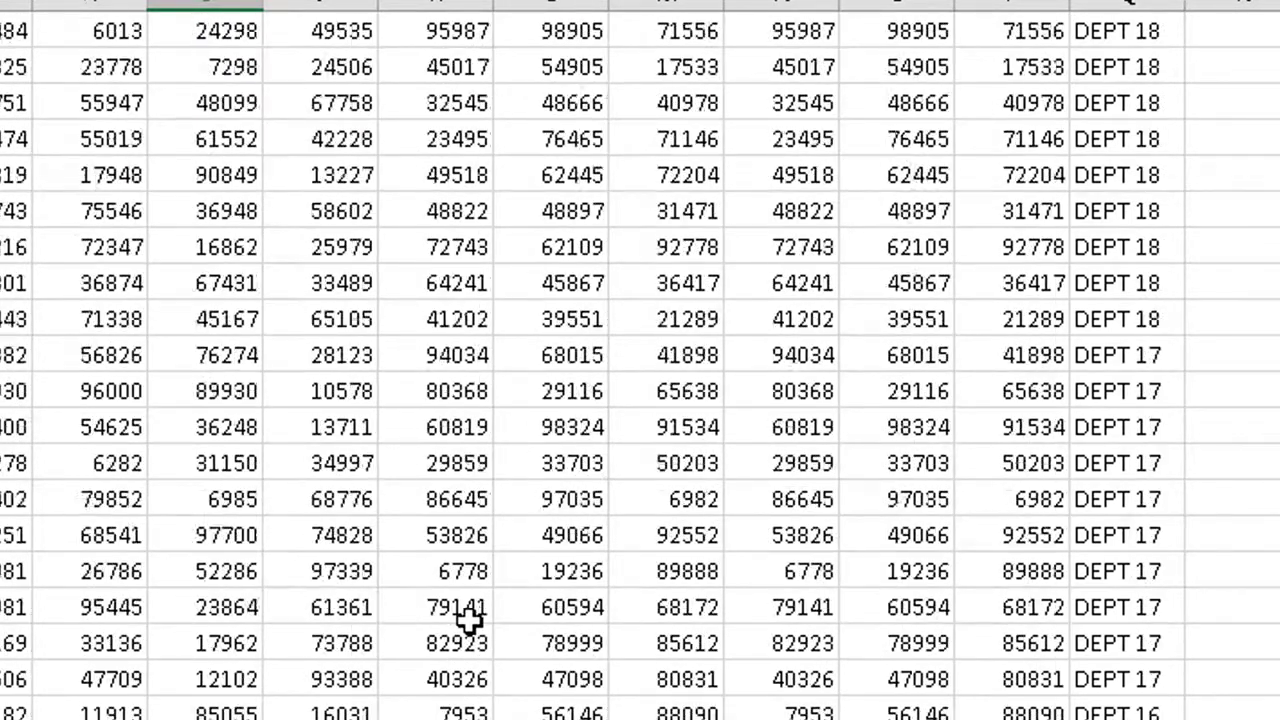
key(ctrl+Up)
click(455, 215)
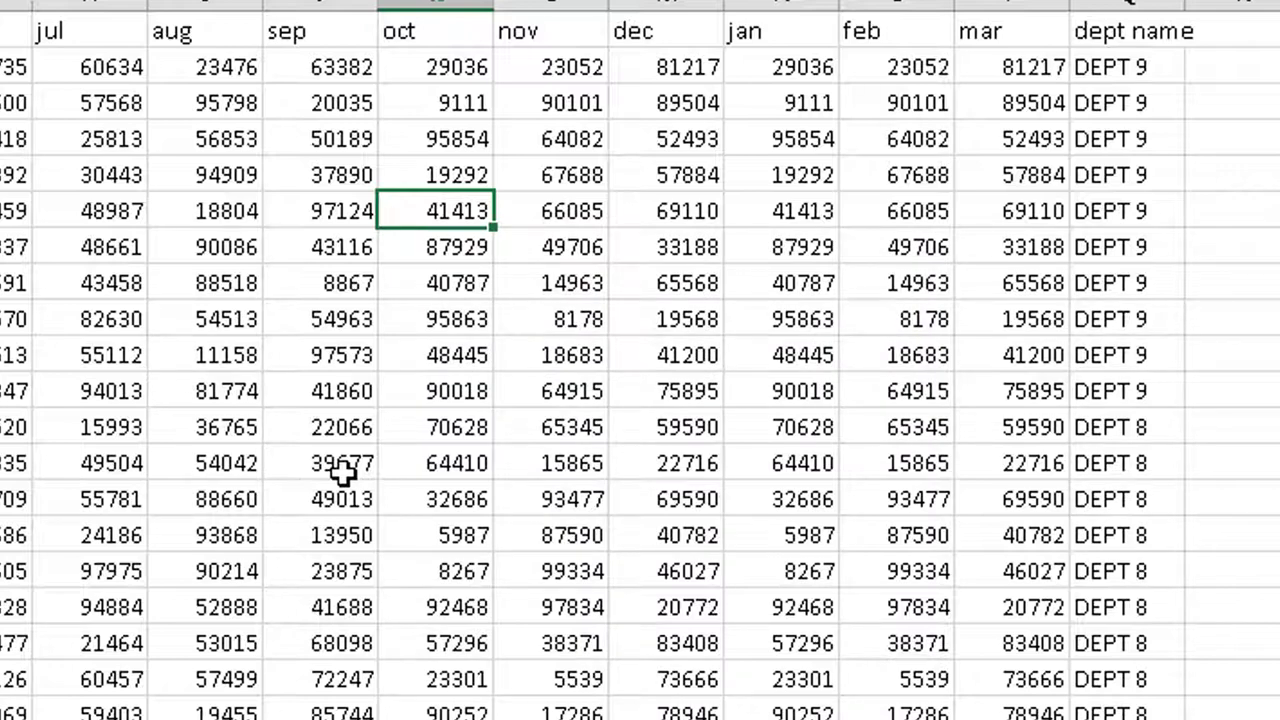
click(307, 345)
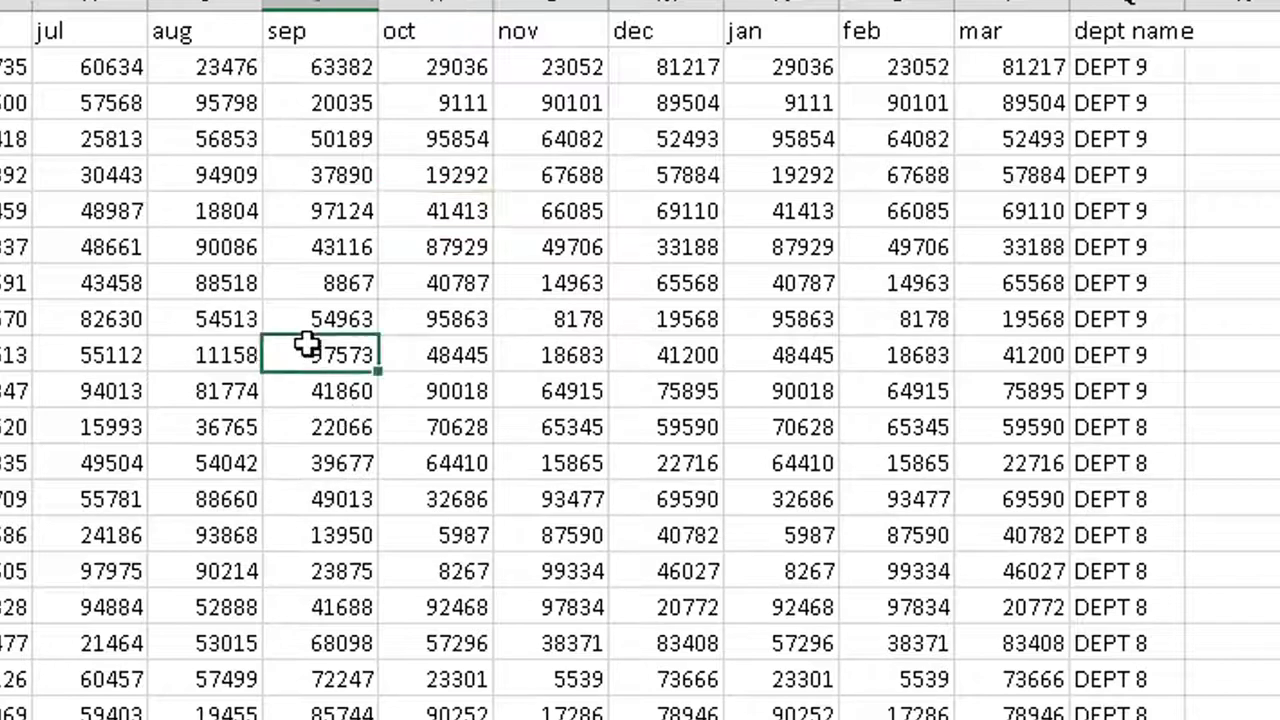
click(306, 319)
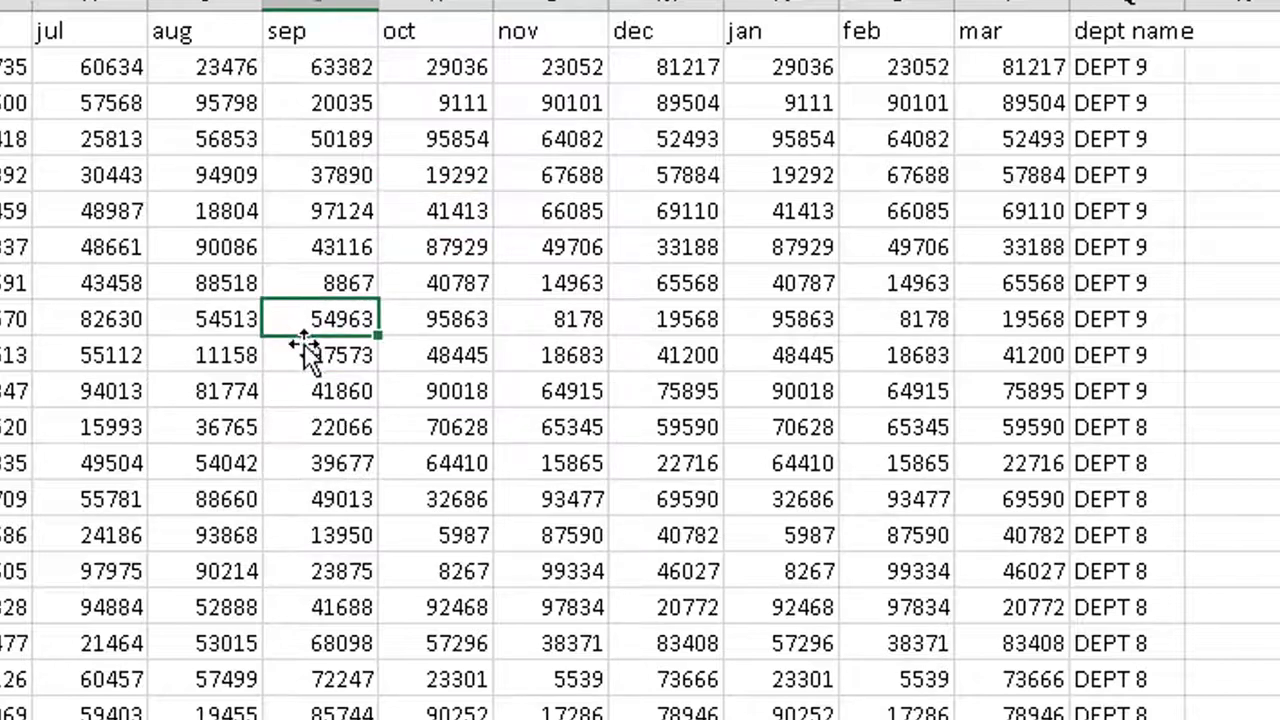
click(303, 345)
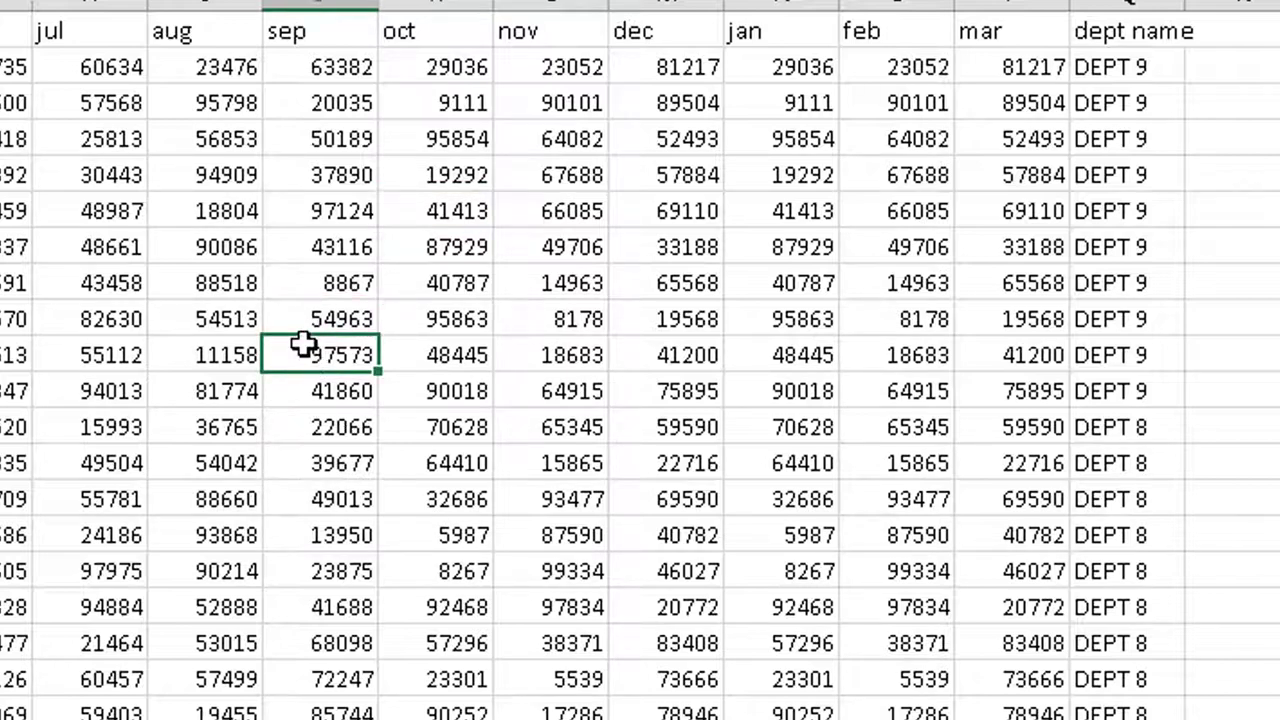